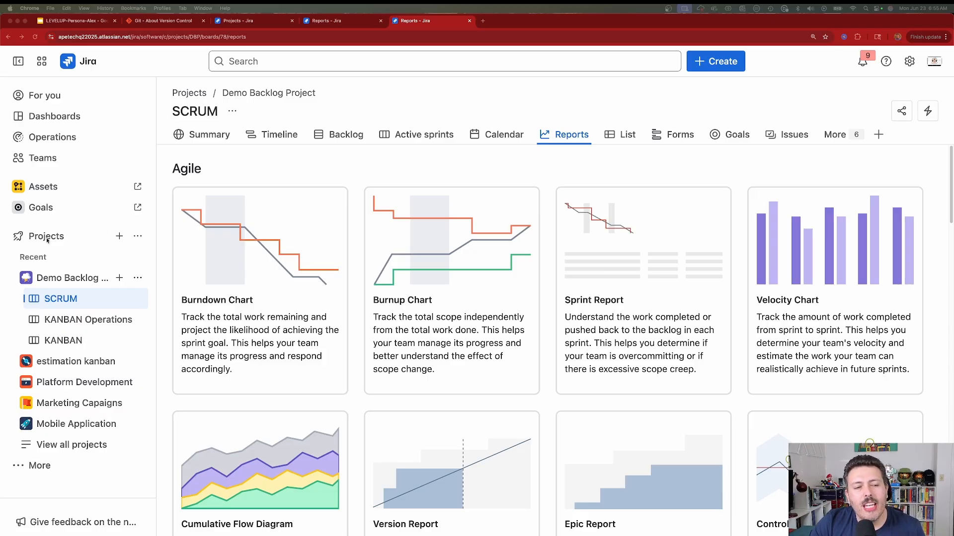
# Start a new project and review the Scrum template among the software development templates.
pyautogui.click(120, 237)
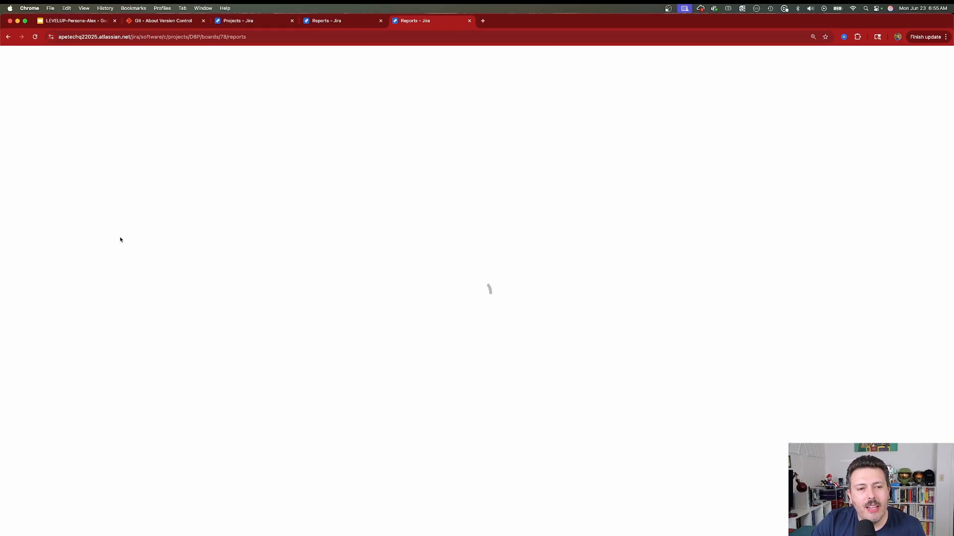
pyautogui.click(48, 187)
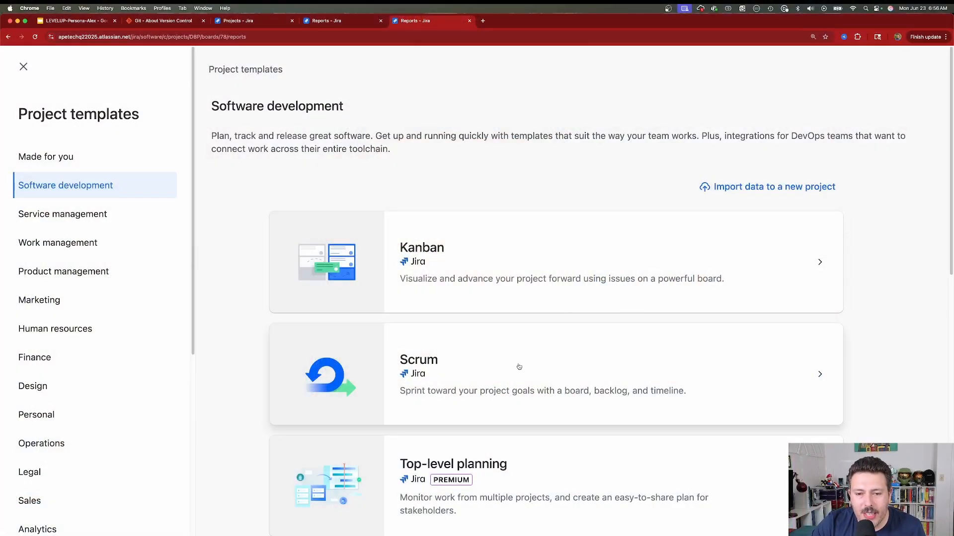
pyautogui.click(519, 367)
pyautogui.scroll(-3, 526, 362)
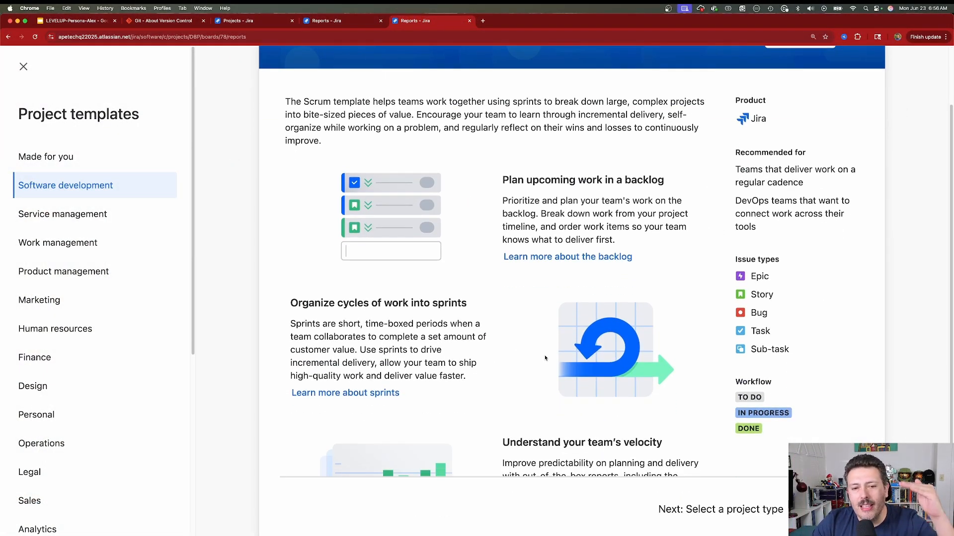
pyautogui.scroll(-2, 545, 358)
pyautogui.scroll(-3, 545, 357)
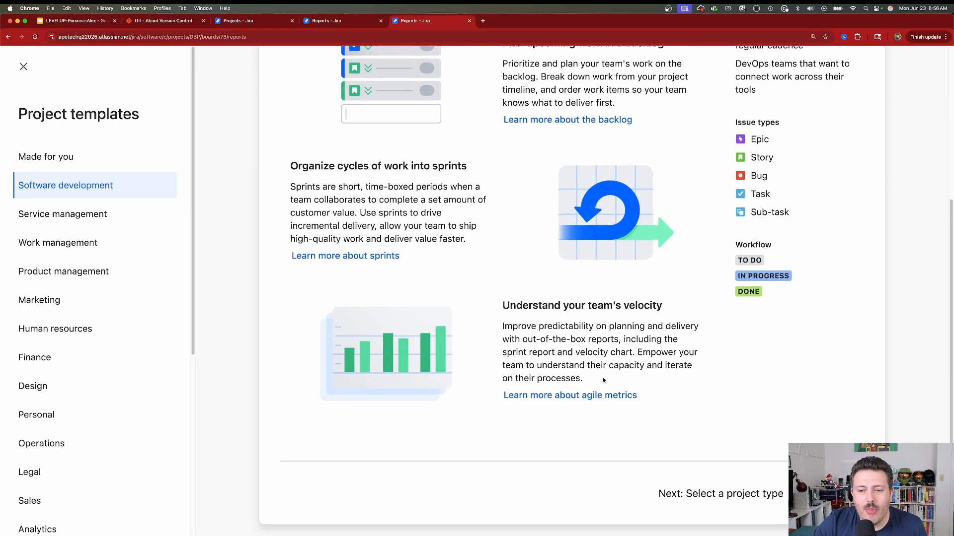
pyautogui.scroll(5, 571, 248)
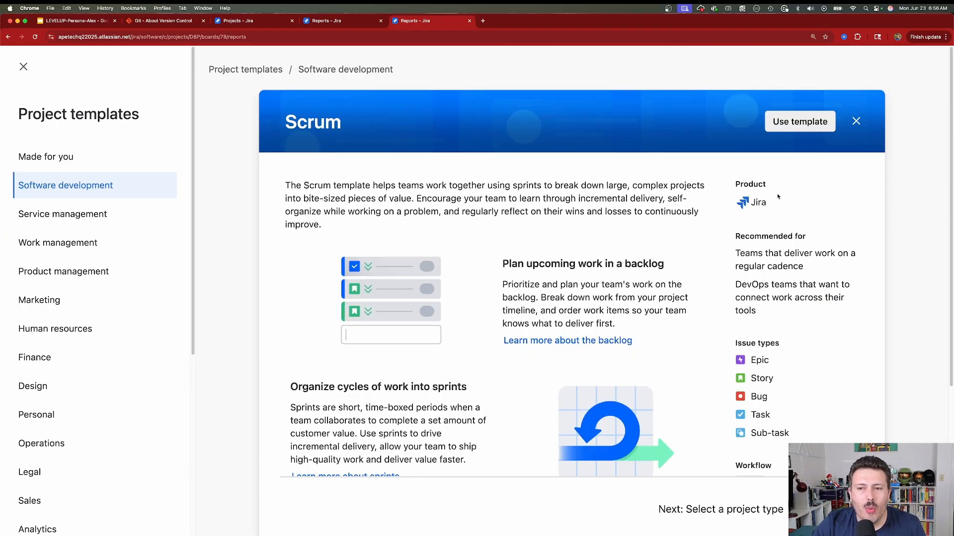
# Use the Scrum template and choose the company-managed project type.
pyautogui.click(806, 123)
pyautogui.scroll(-3, 680, 218)
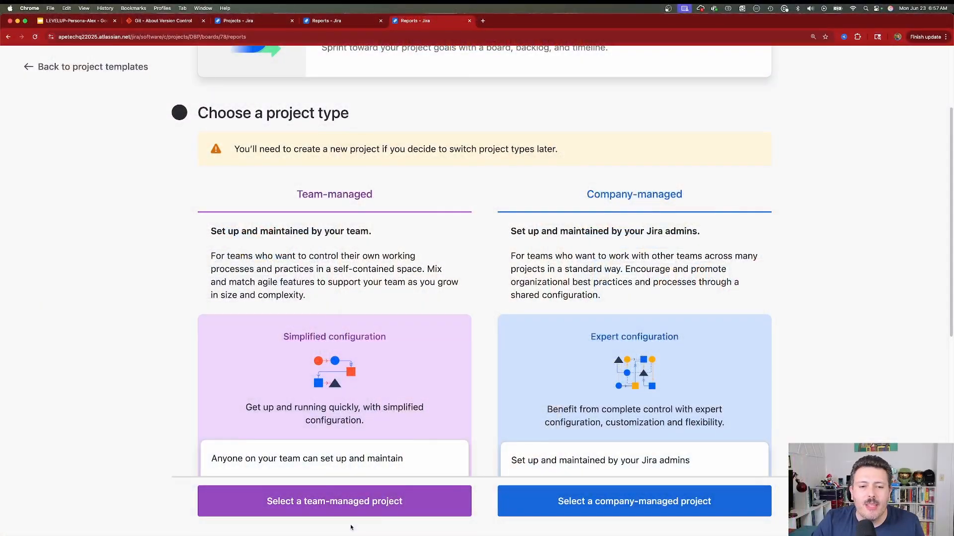
pyautogui.click(621, 505)
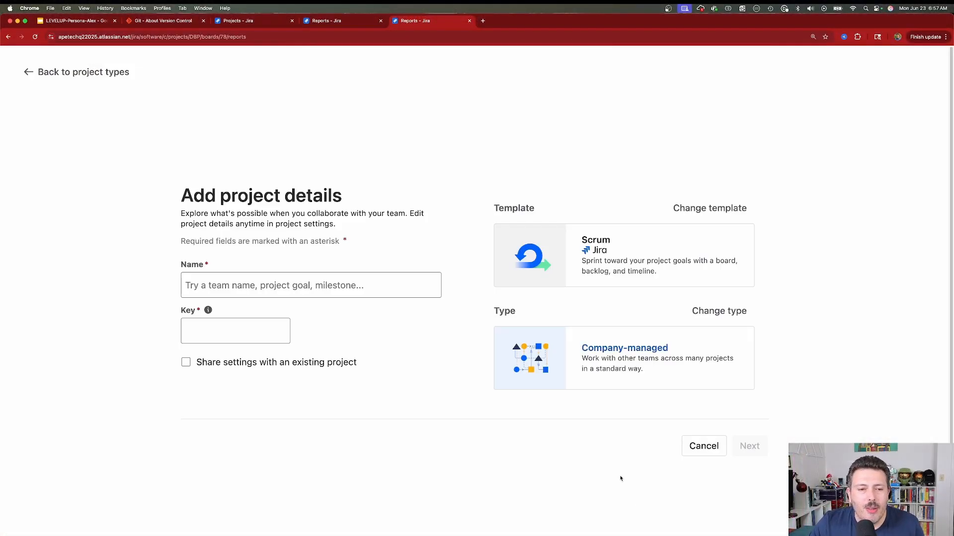
# Name the project "A demo for Project Managers" and set its key to PROJ.
pyautogui.click(309, 289)
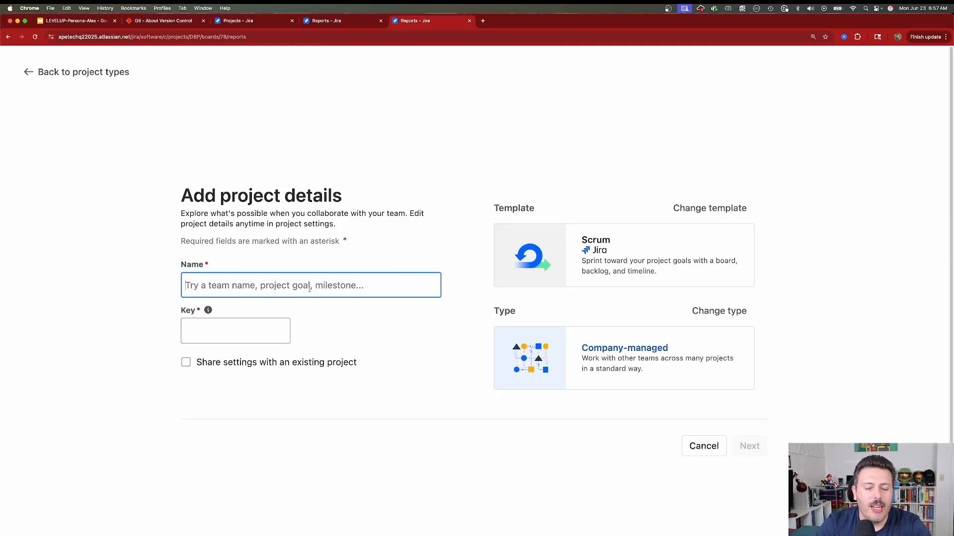
pyautogui.write('A ')
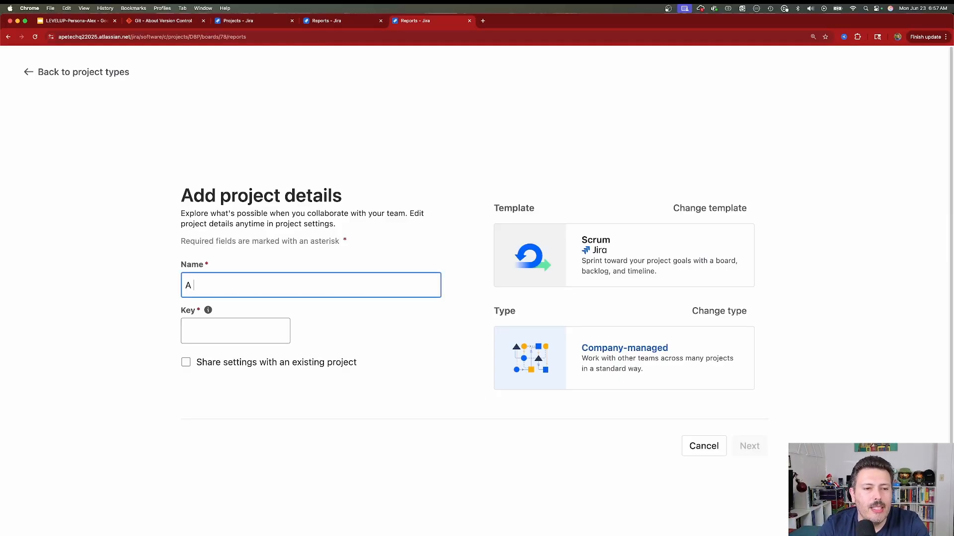
pyautogui.write('demo for Project Managers')
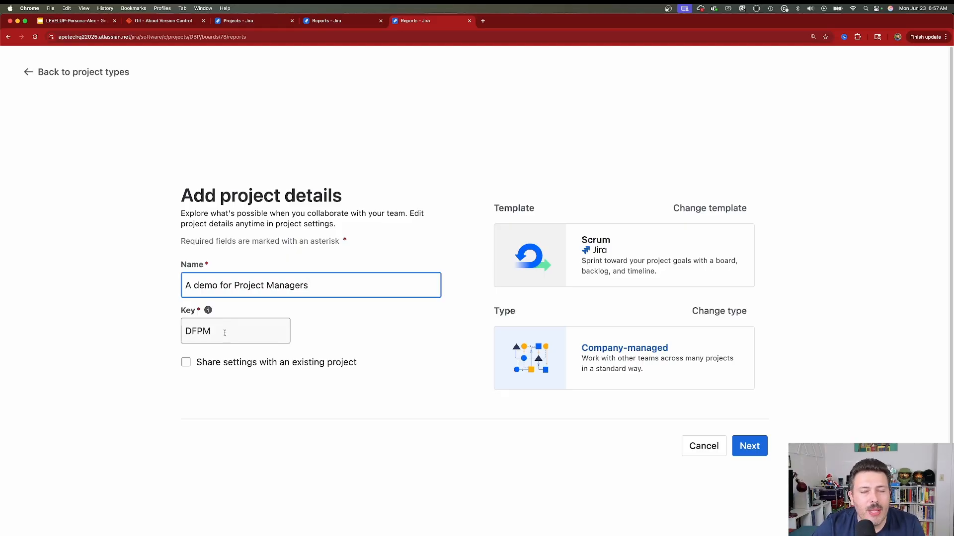
pyautogui.moveTo(225, 333); pyautogui.dragTo(157, 332)
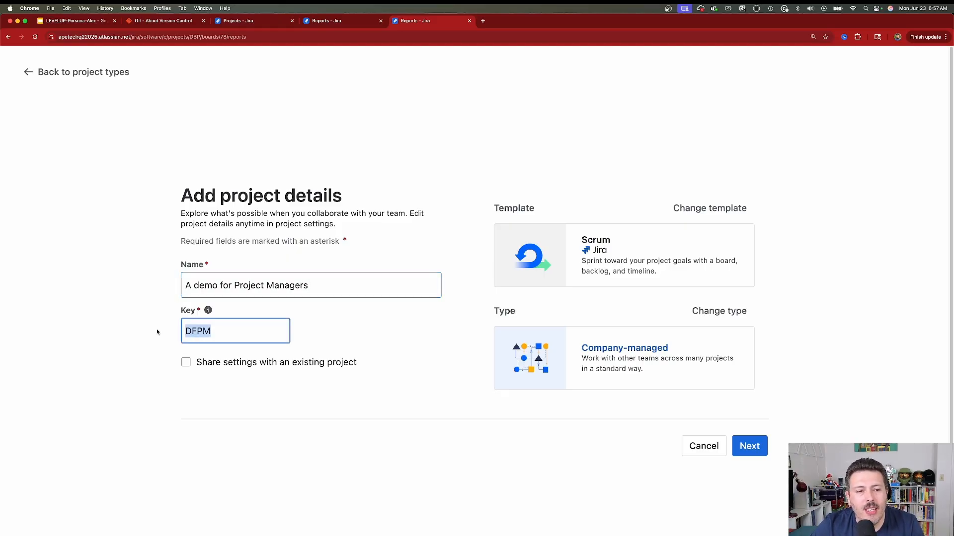
pyautogui.write('PROJ')
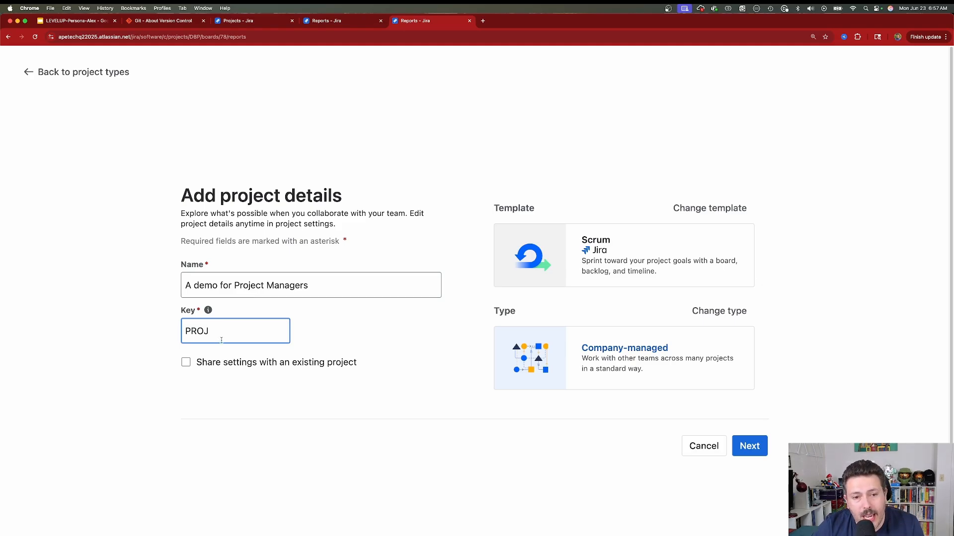
# Capitalize "Demo" in the project name so it reads "A Demo for Project Managers", and create the project.
pyautogui.moveTo(219, 331); pyautogui.dragTo(152, 332)
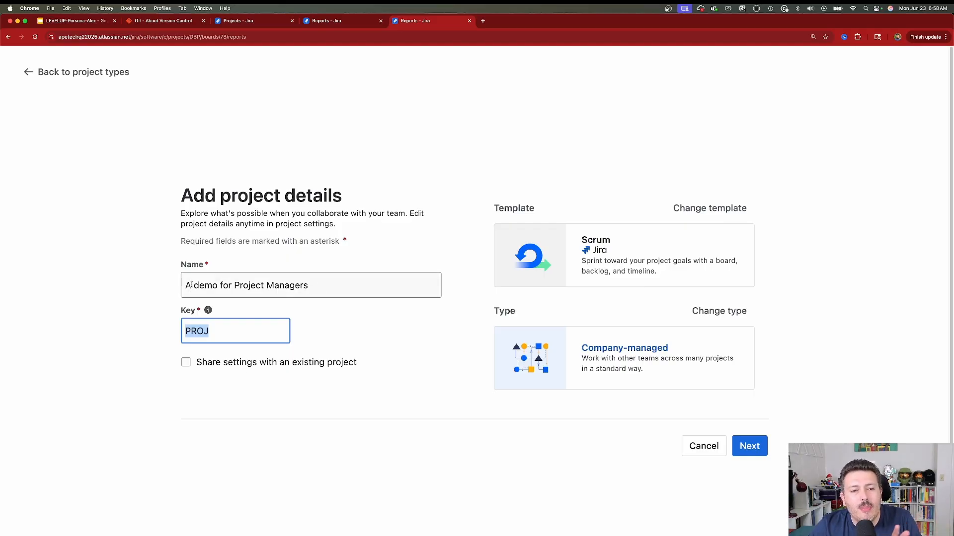
pyautogui.moveTo(201, 285); pyautogui.dragTo(194, 285)
pyautogui.write('D')
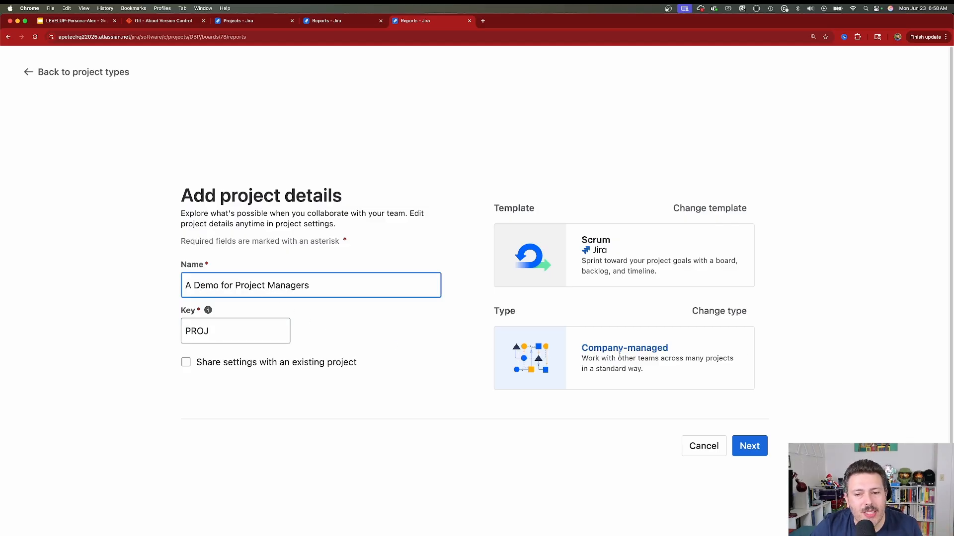
pyautogui.click(750, 448)
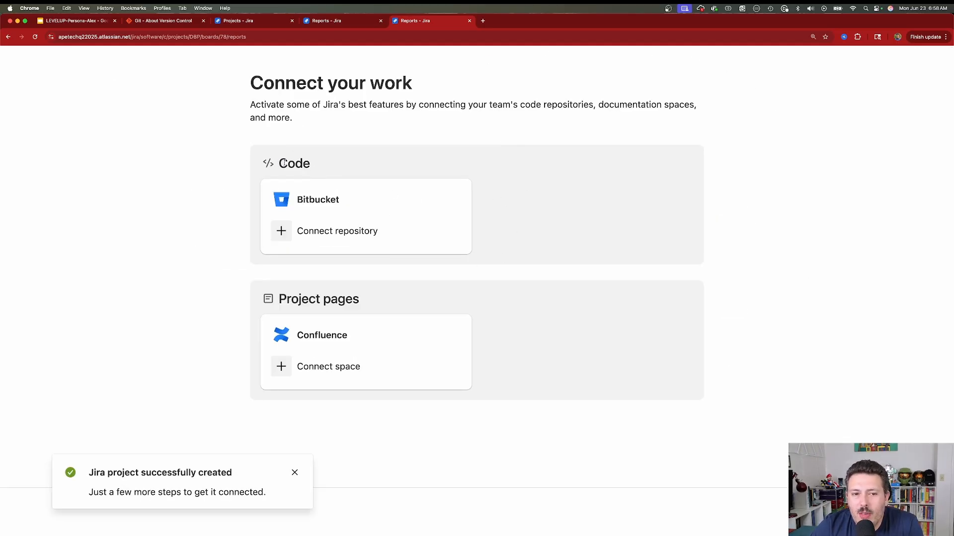
# Finish the project setup without connecting a Bitbucket repository or a Confluence space.
pyautogui.moveTo(315, 171); pyautogui.dragTo(266, 165)
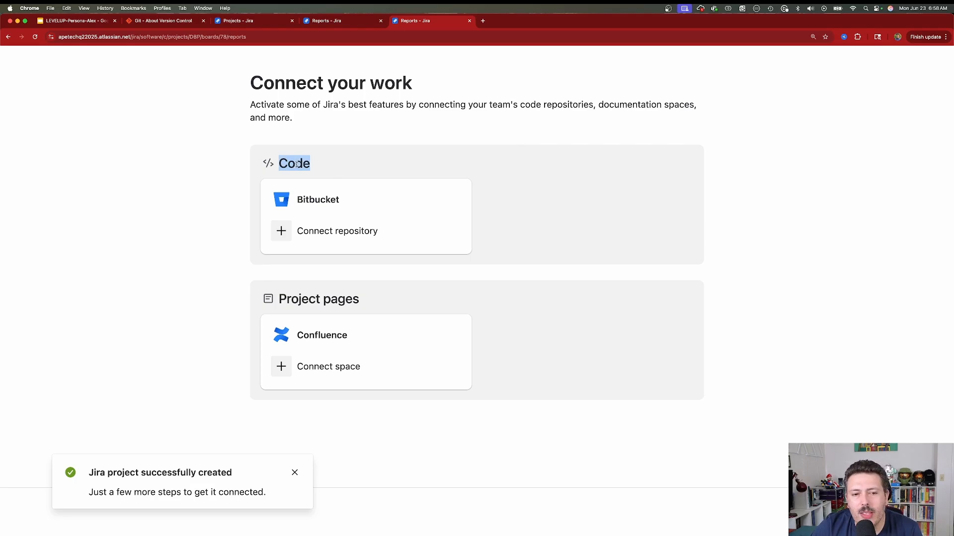
pyautogui.moveTo(359, 300); pyautogui.dragTo(283, 299)
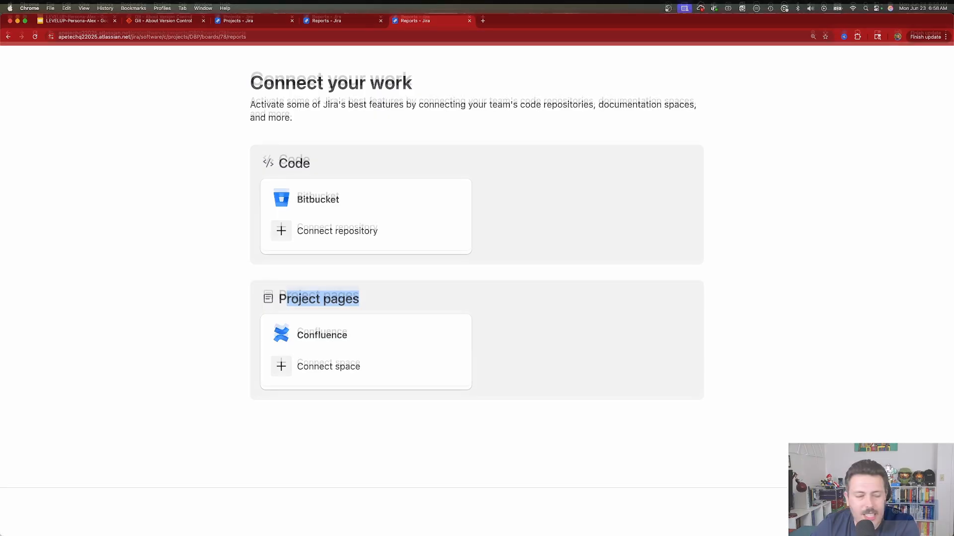
pyautogui.click(887, 509)
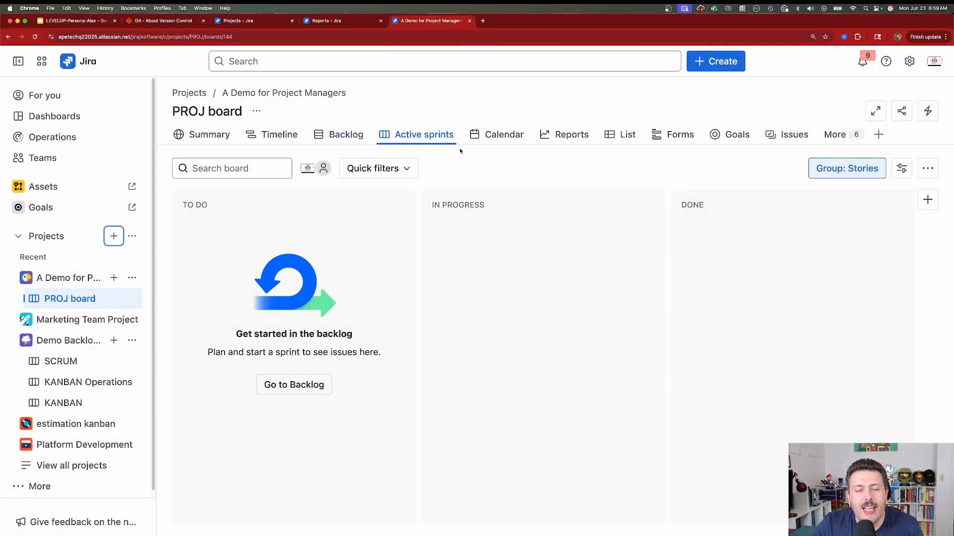
# Look at the issue creation form, close it without creating anything, and view the new project's backlog.
pyautogui.click(728, 62)
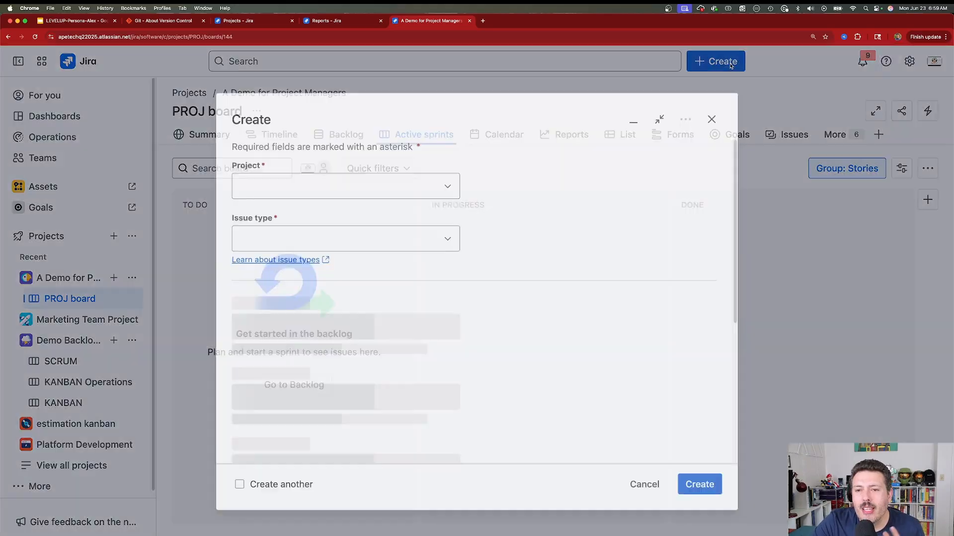
pyautogui.click(711, 111)
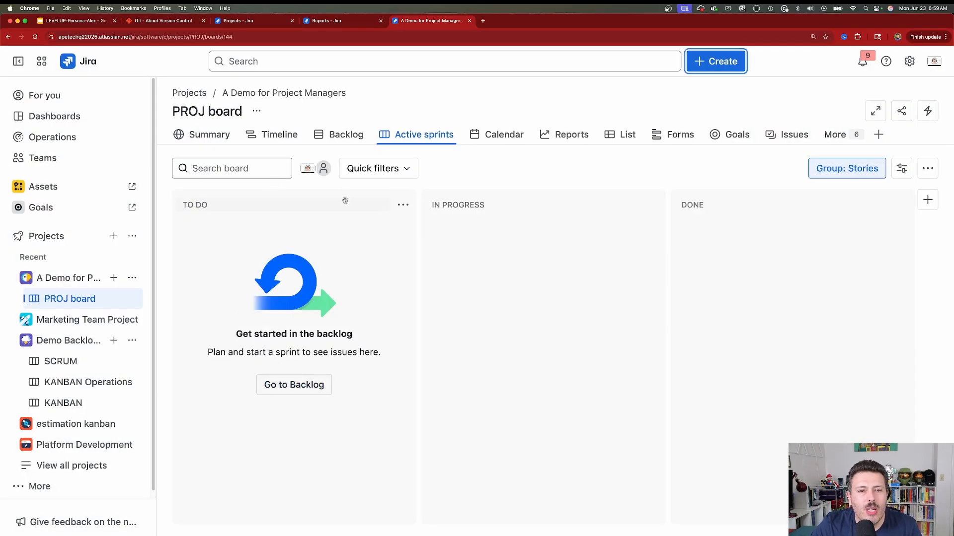
pyautogui.click(343, 135)
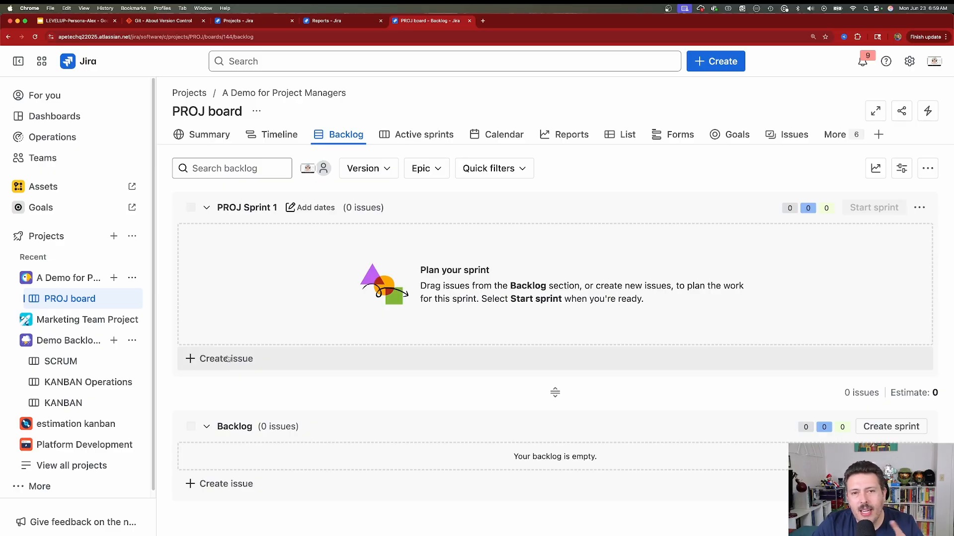
# Create the epic "Add a checkout cart to the website" on the project timeline and return to the backlog.
pyautogui.click(272, 134)
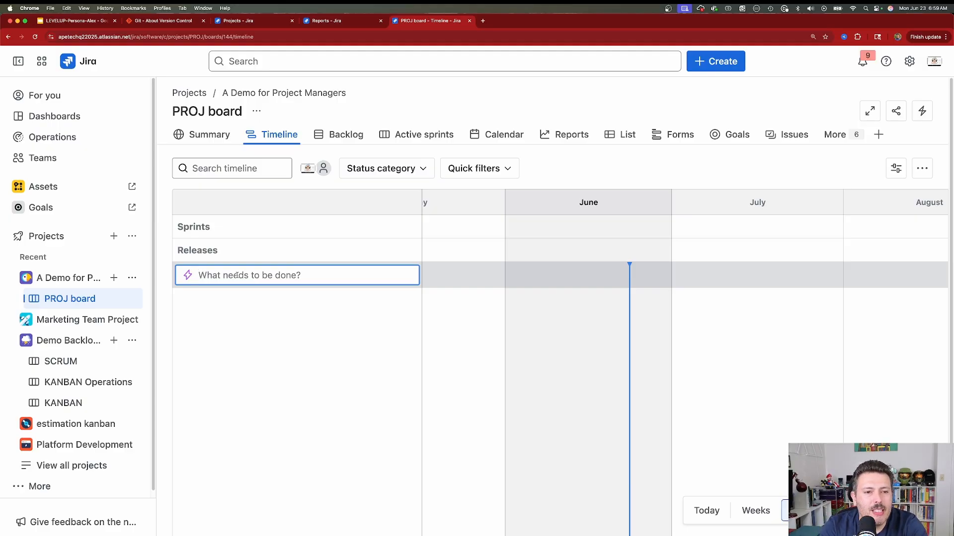
pyautogui.write('Add a check')
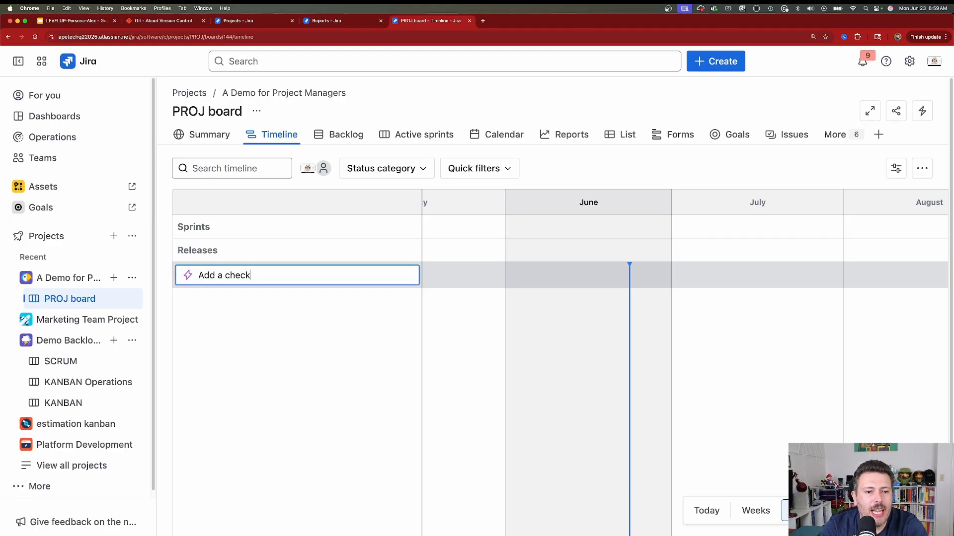
pyautogui.write('out cart to the ')
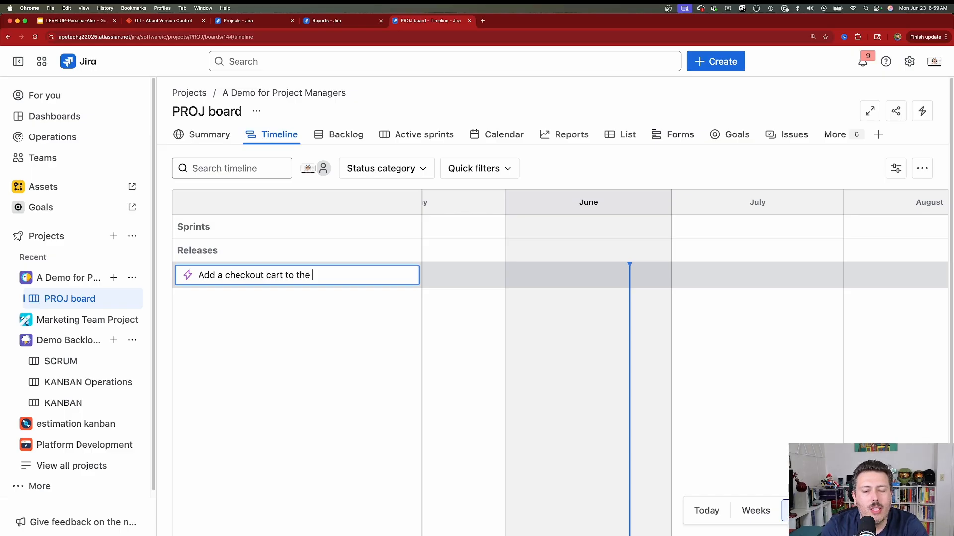
pyautogui.write('website')
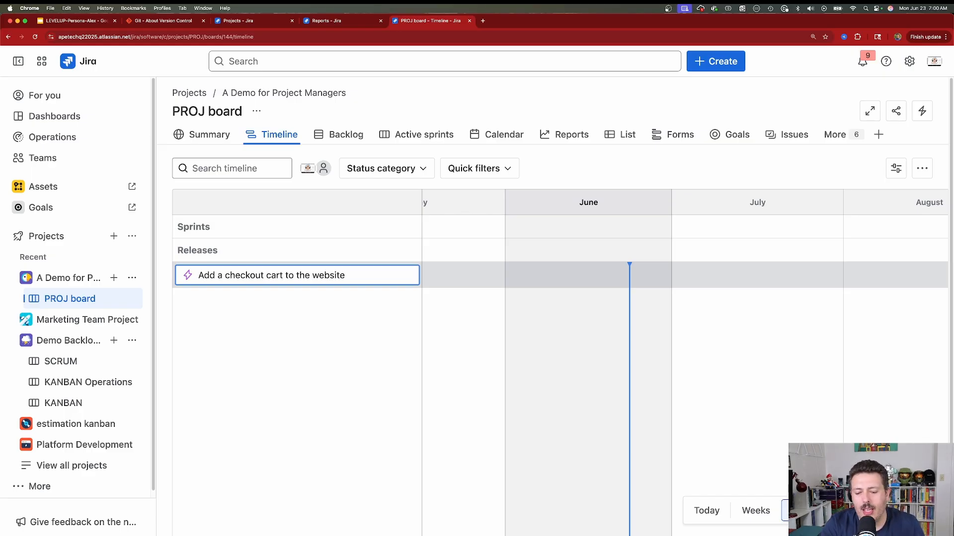
pyautogui.press('Return')
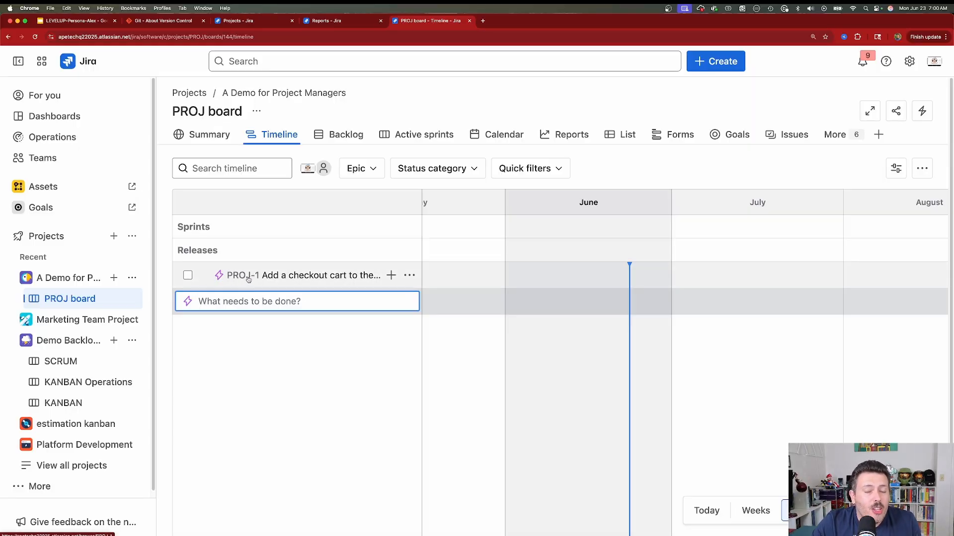
pyautogui.click(325, 134)
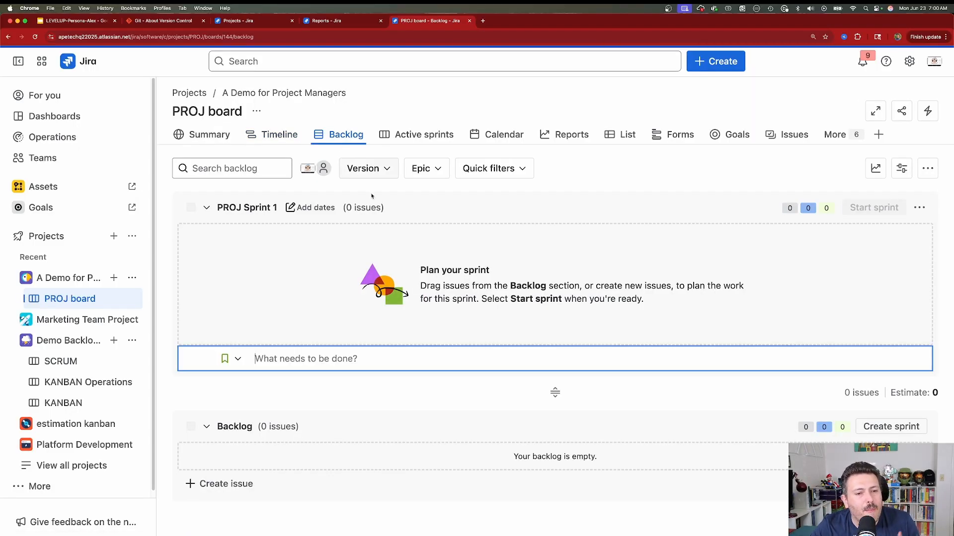
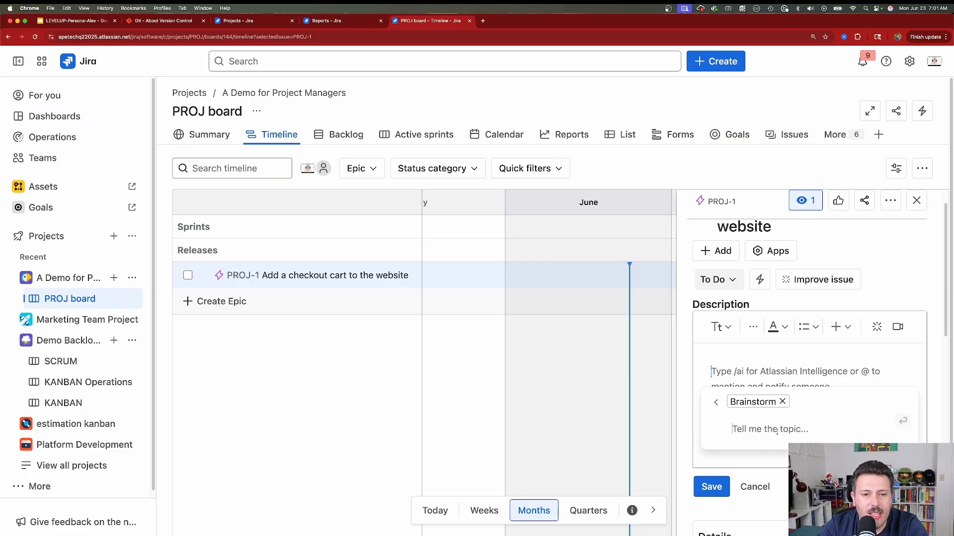
# Generate a brainstorm from the topic "I am building a checkout cart for an ecommerce site", asking it to show quantity and include typical checkout features.
pyautogui.write('I am building a chec')
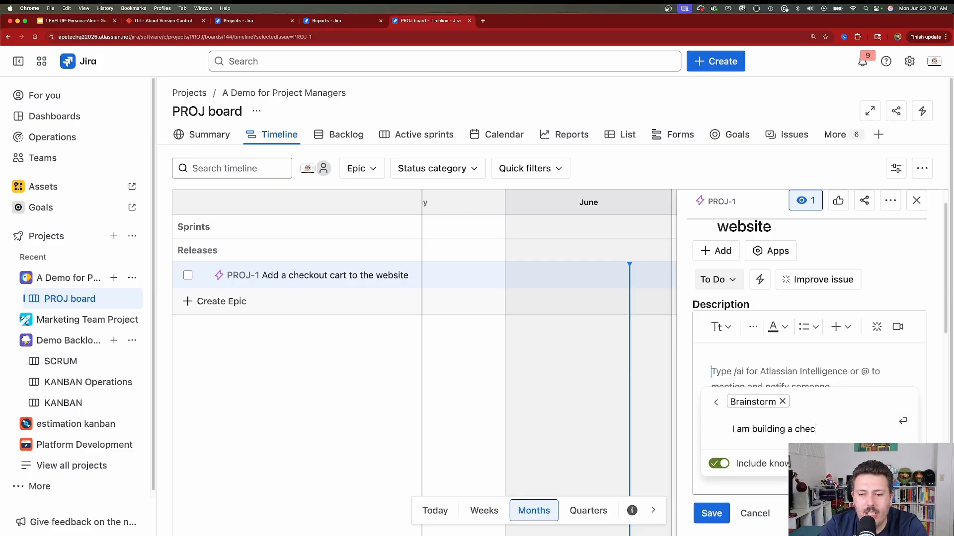
pyautogui.write('kout for an ecom')
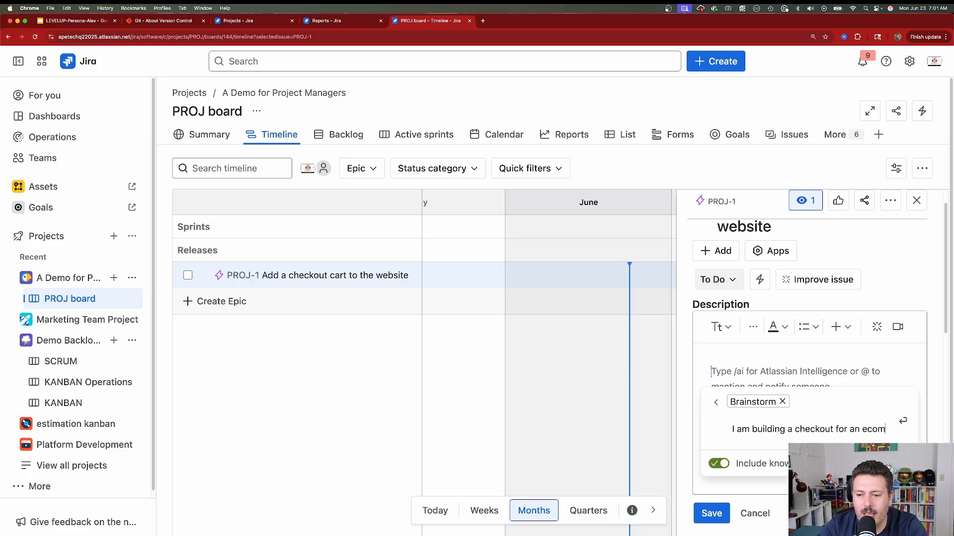
pyautogui.write('merce si')
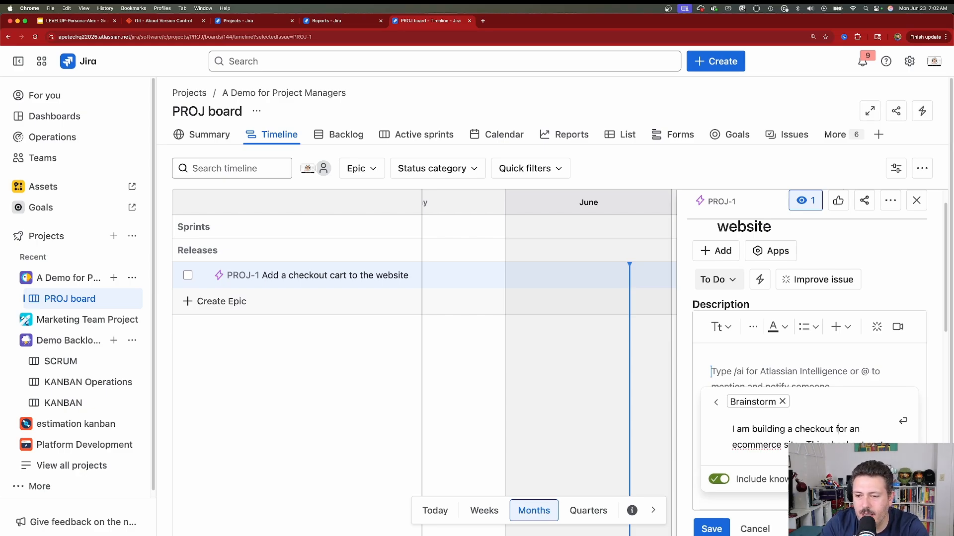
pyautogui.write('cart ')
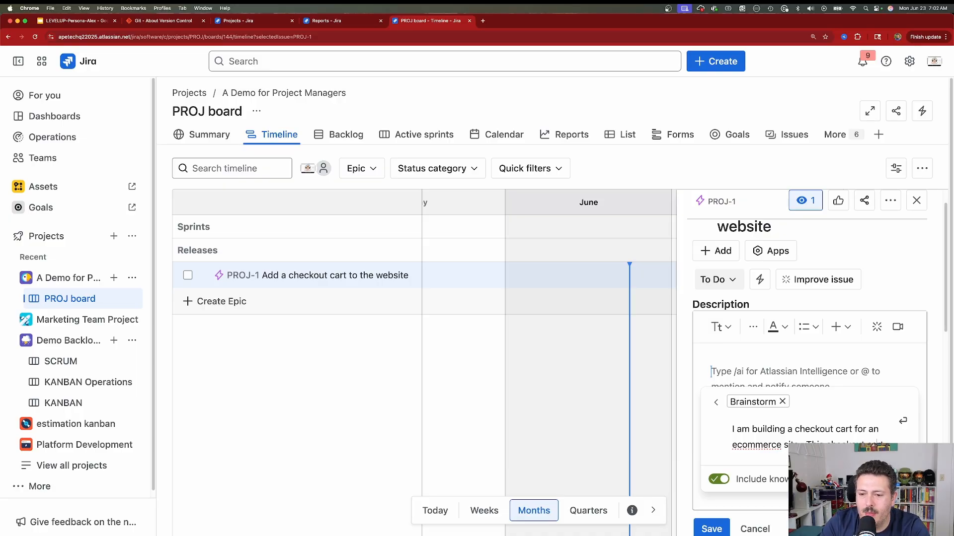
pyautogui.write('needs to show')
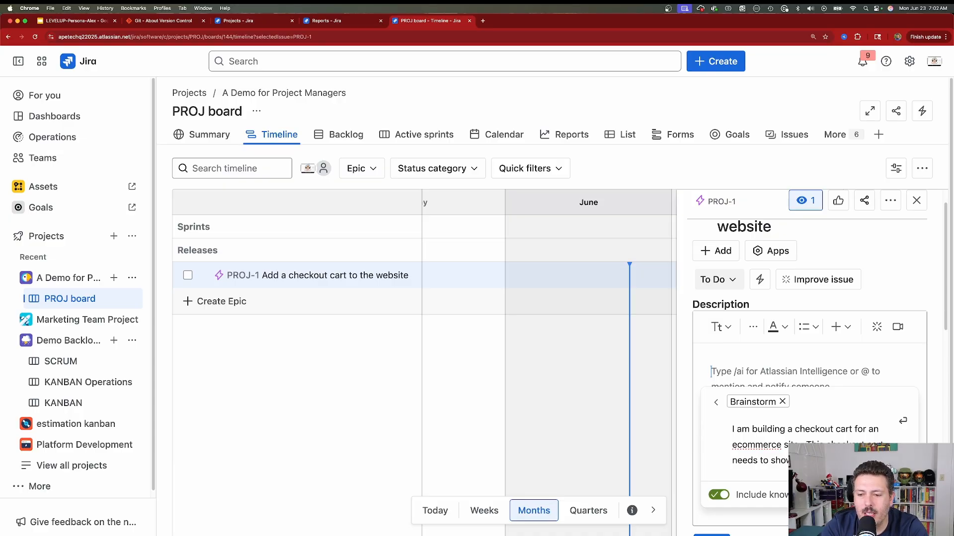
pyautogui.write(' quantity of th')
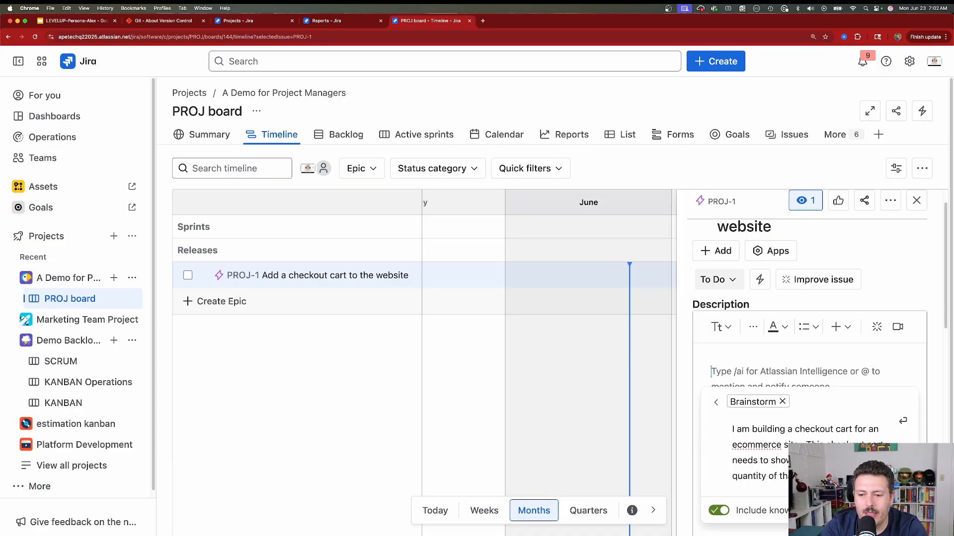
pyautogui.write('Also i')
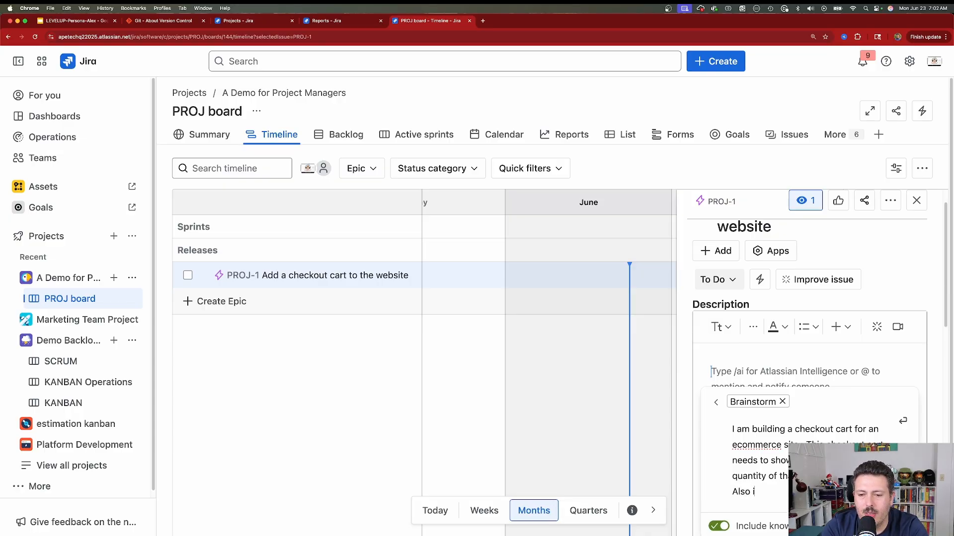
pyautogui.write('ncluse a')
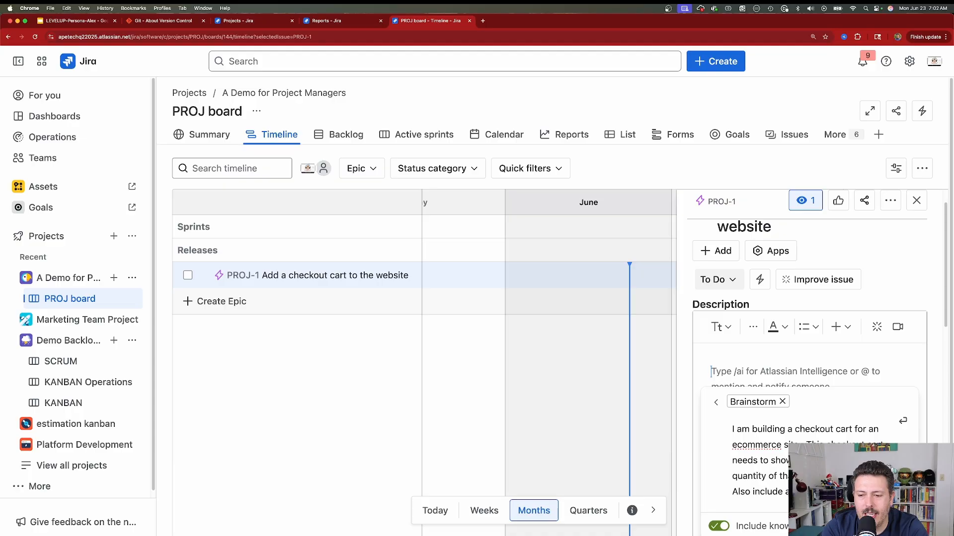
pyautogui.write('typical checo')
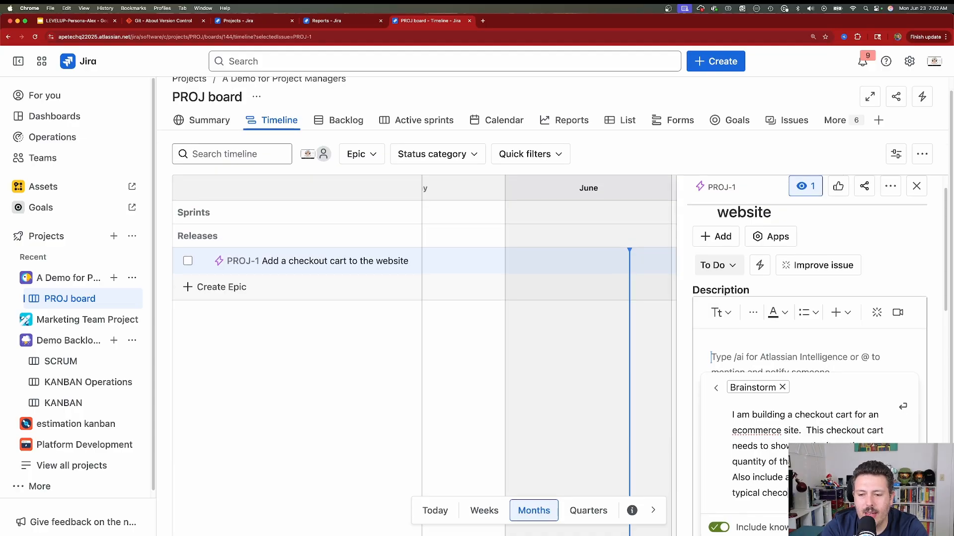
pyautogui.press('BackSpace')
pyautogui.write('k')
pyautogui.press('Return')
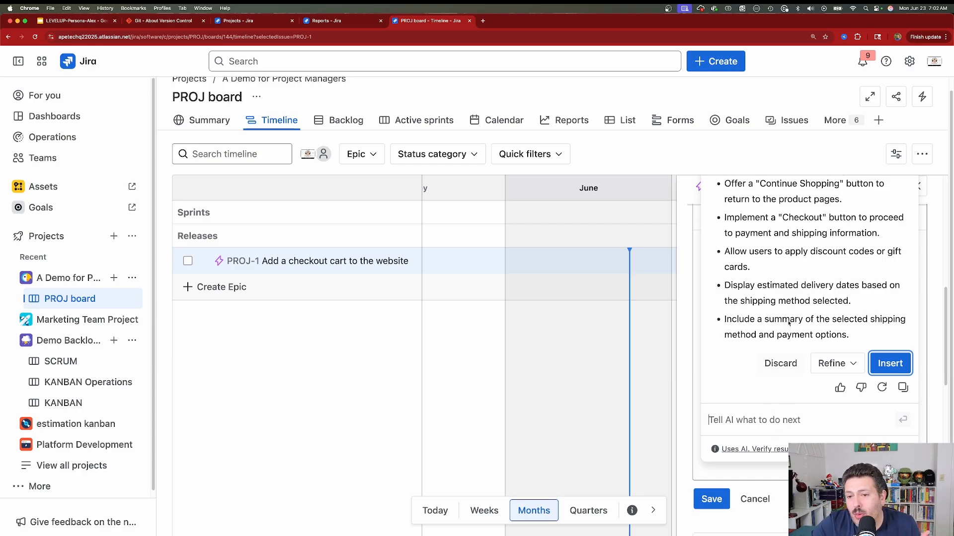
# Review the AI-generated list of cart requirements, insert it into the epic's description and save it.
pyautogui.scroll(5, 788, 322)
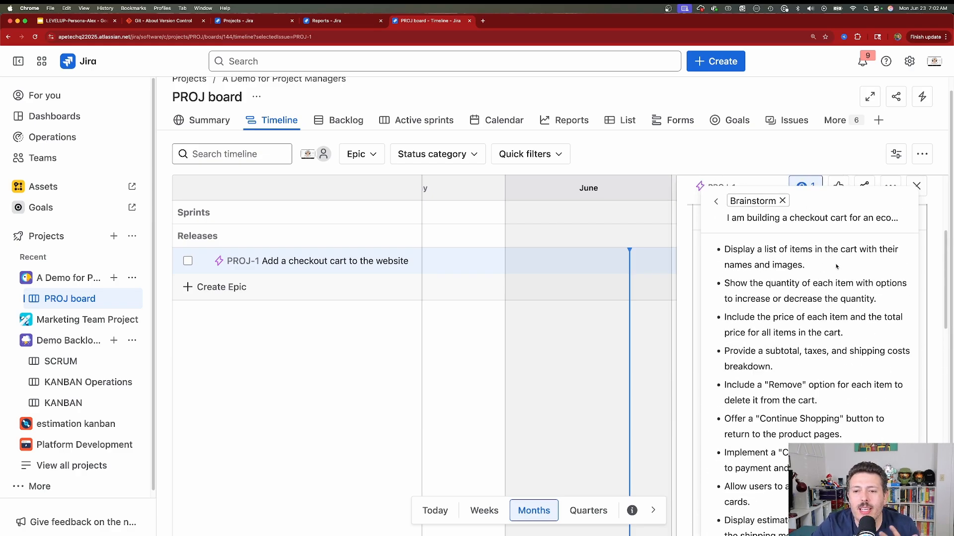
pyautogui.scroll(2, 835, 265)
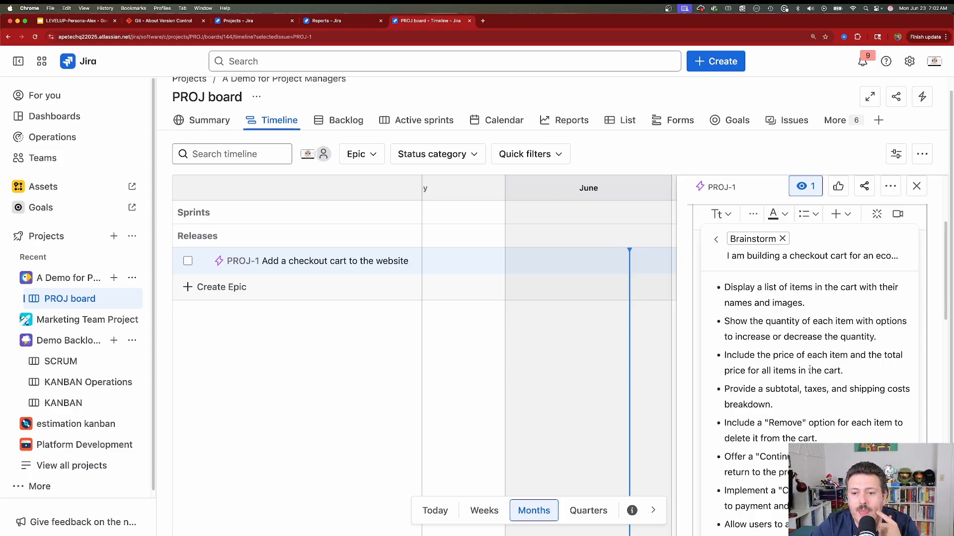
pyautogui.scroll(-1, 810, 369)
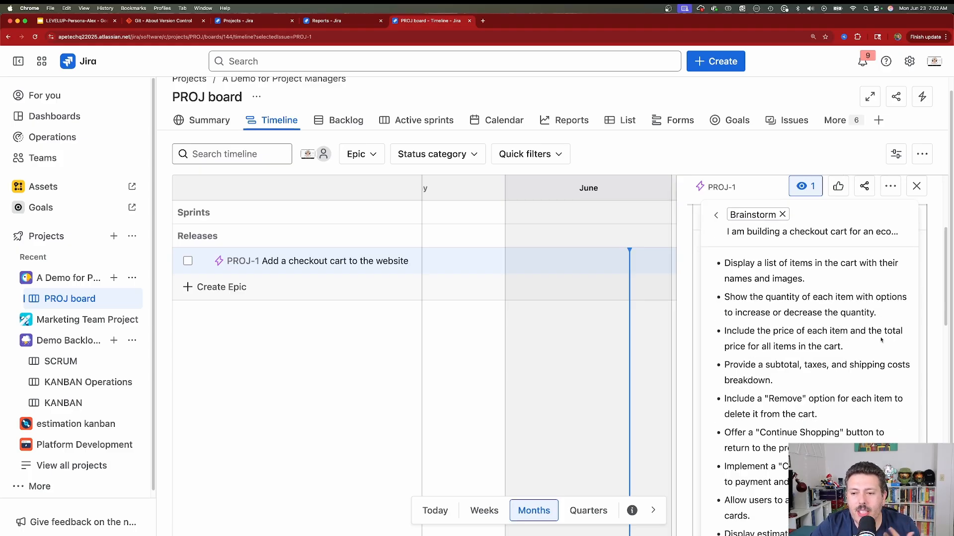
pyautogui.scroll(-1, 844, 339)
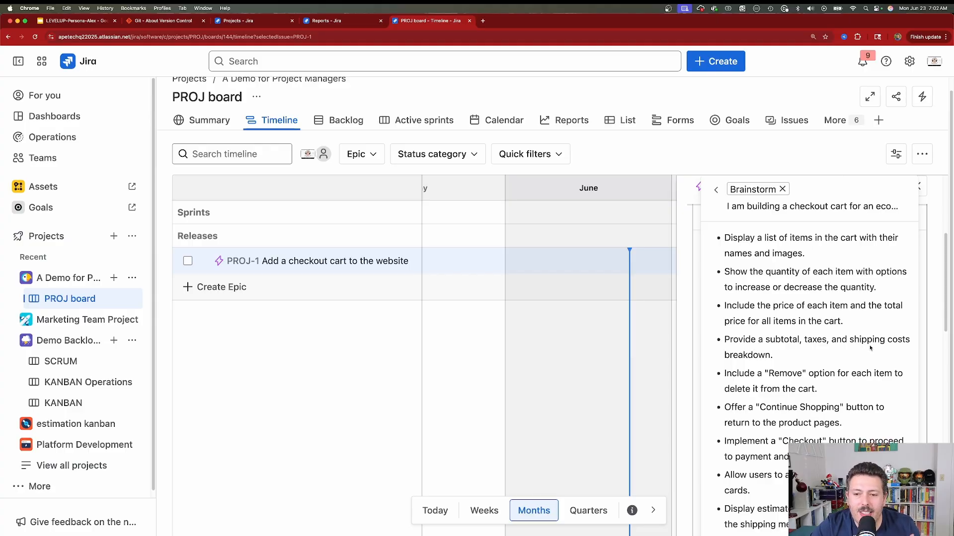
pyautogui.scroll(-3, 774, 305)
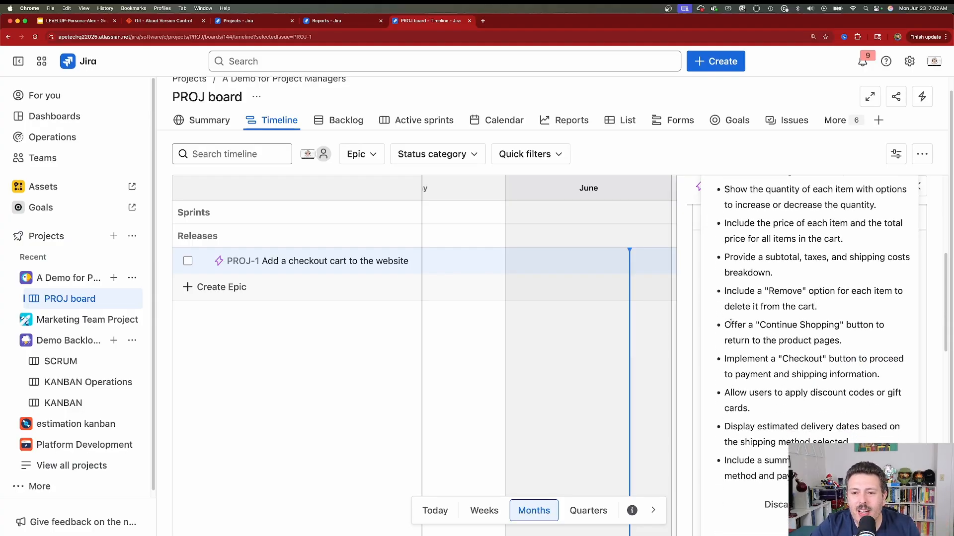
pyautogui.scroll(-1, 853, 333)
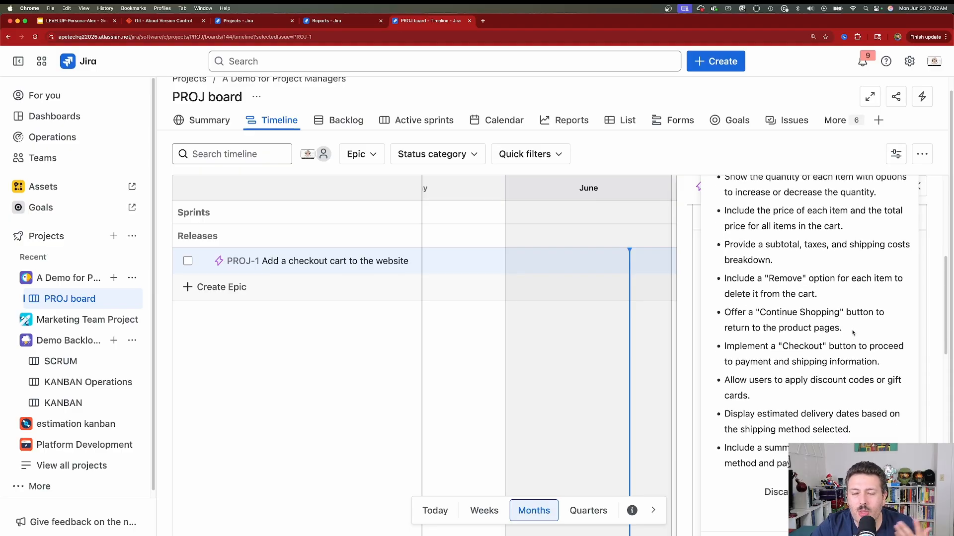
pyautogui.scroll(-2, 850, 333)
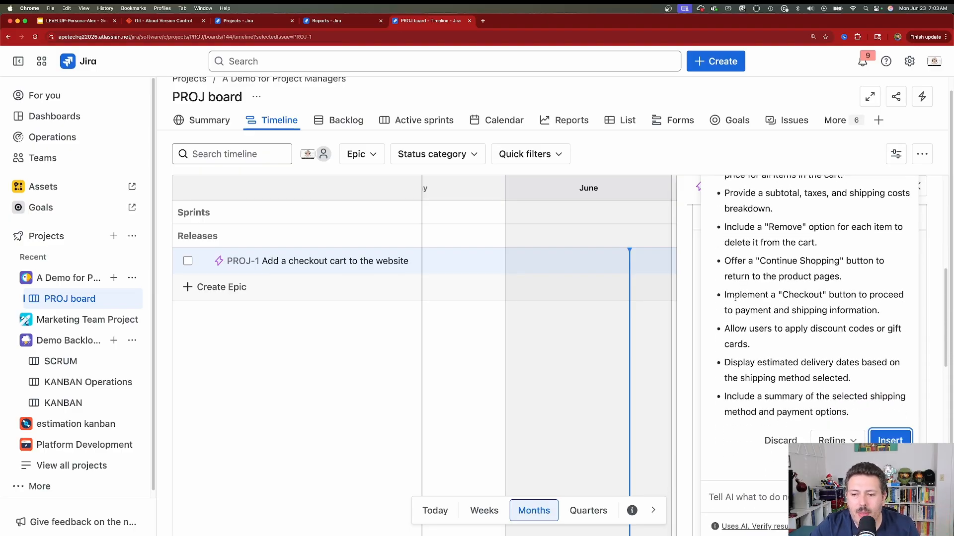
pyautogui.click(888, 440)
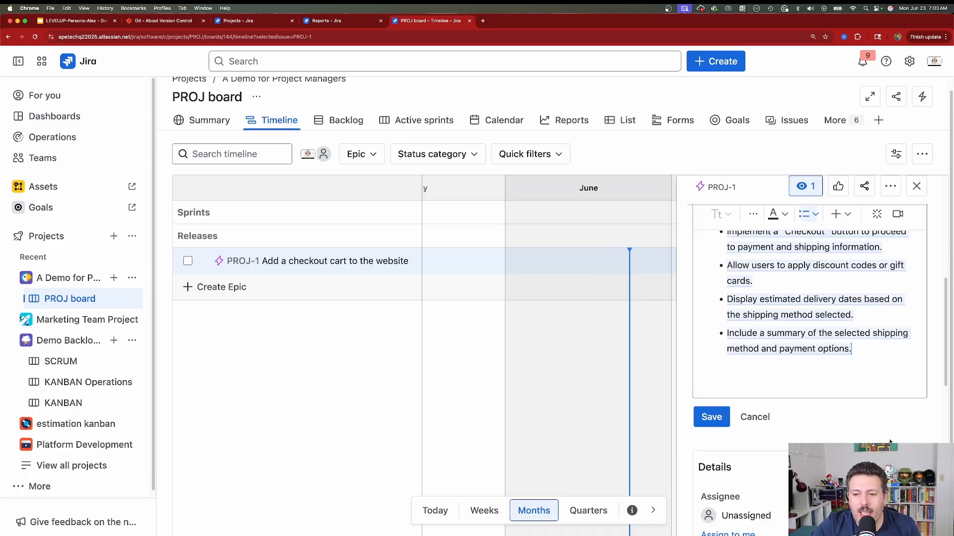
pyautogui.click(720, 420)
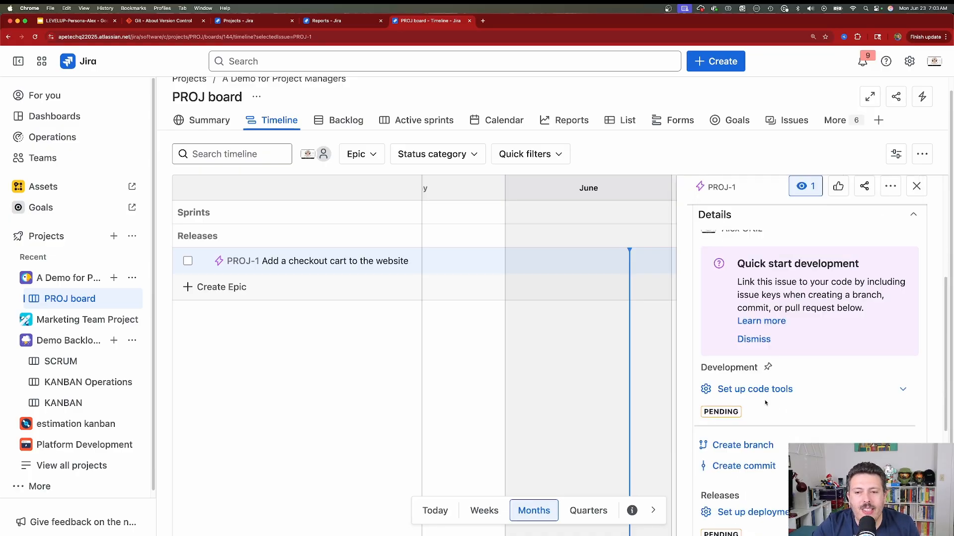
pyautogui.scroll(15, 765, 401)
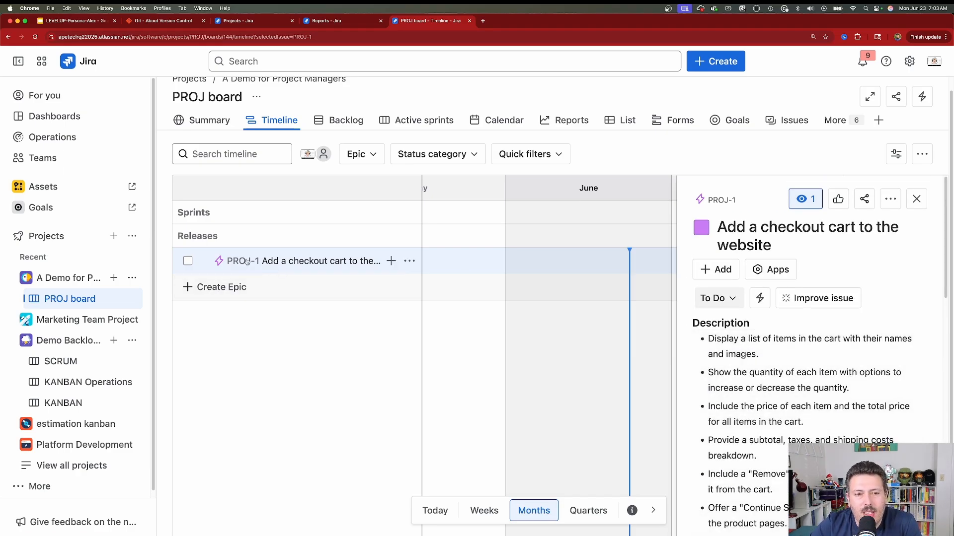
# View the inline issue creation for PROJ Sprint 1 in the backlog, and return to the timeline.
pyautogui.click(345, 120)
pyautogui.click(527, 357)
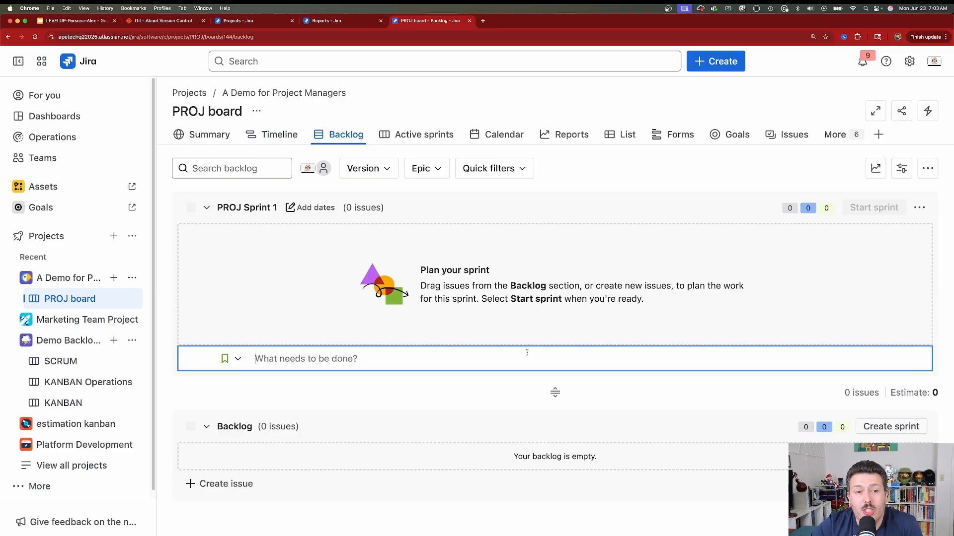
pyautogui.click(280, 135)
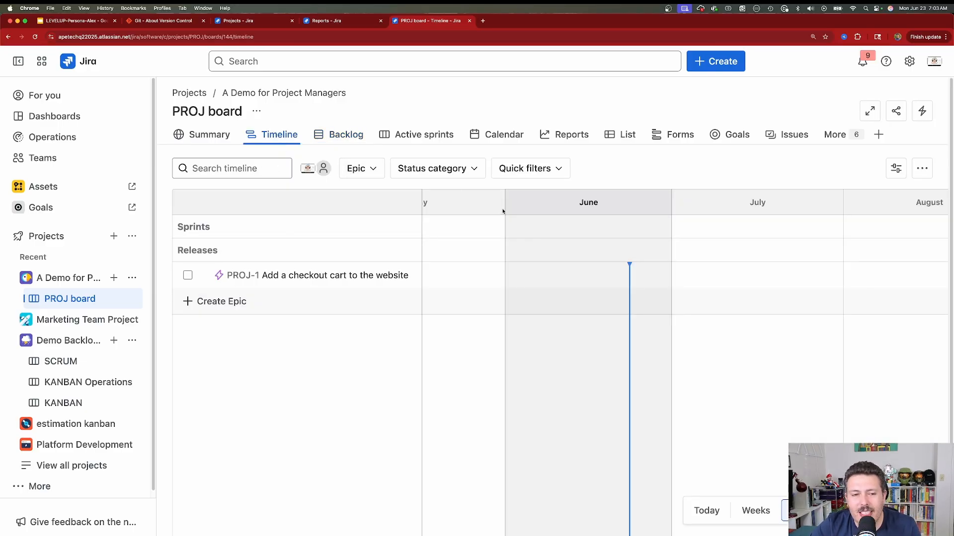
# Have Atlassian Intelligence suggest child issues for the epic "Add a checkout cart to the website" and accept all of them.
pyautogui.click(248, 275)
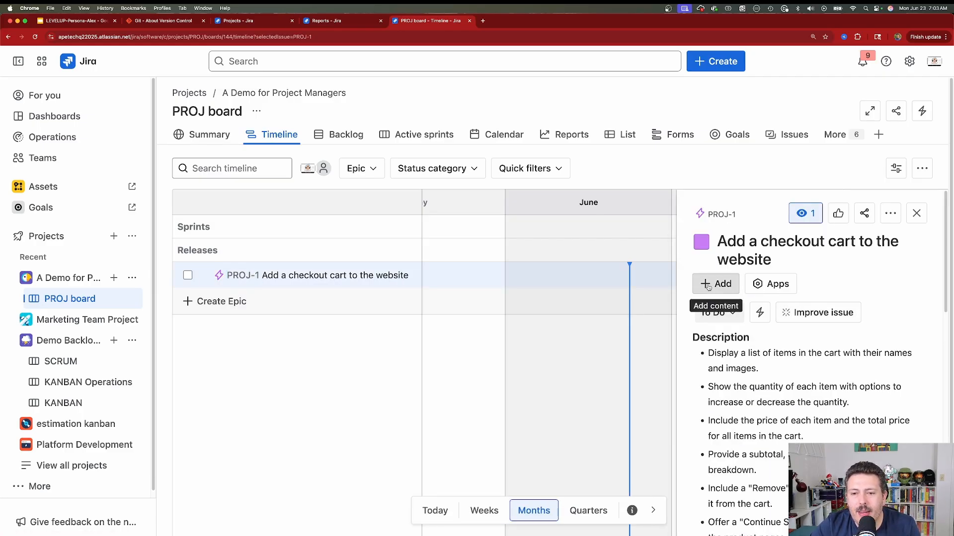
pyautogui.click(708, 288)
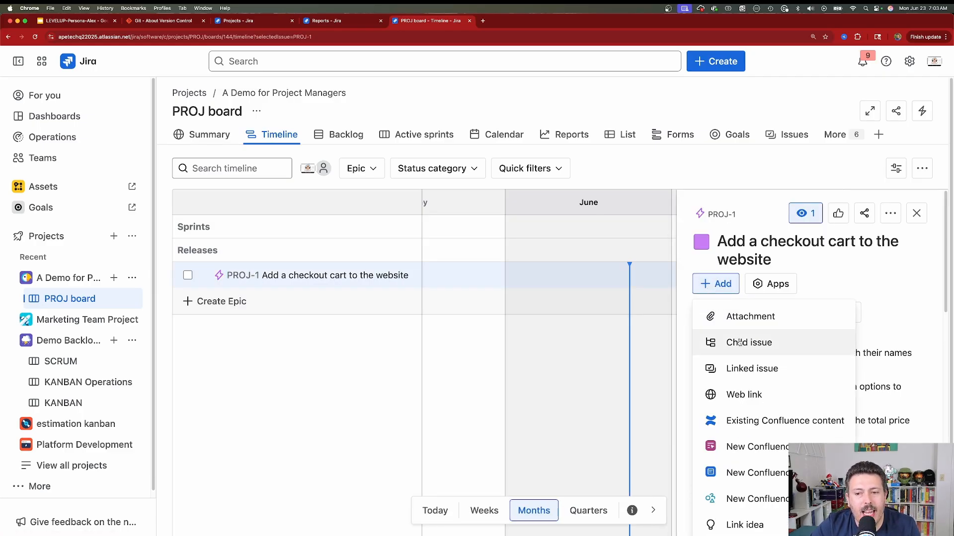
pyautogui.scroll(-1, 738, 340)
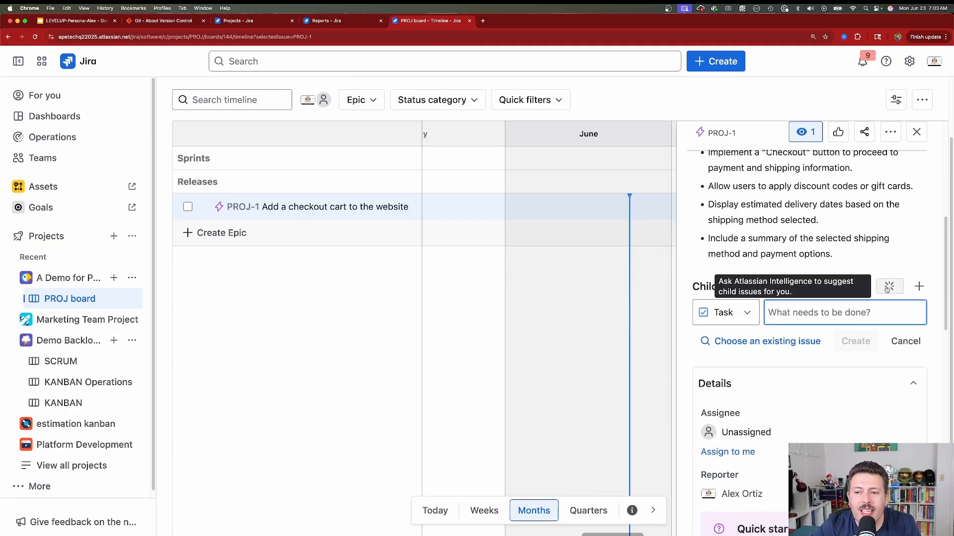
pyautogui.click(889, 287)
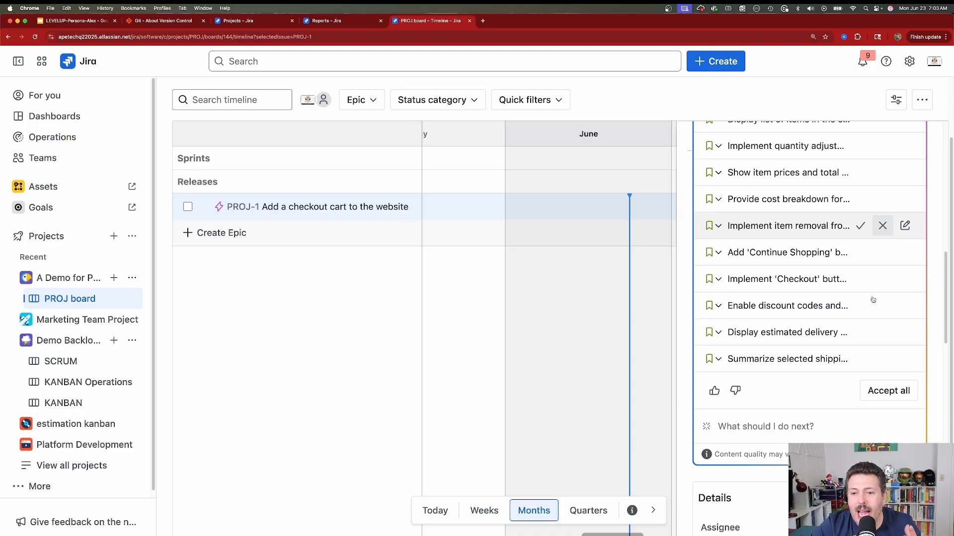
pyautogui.scroll(2, 873, 300)
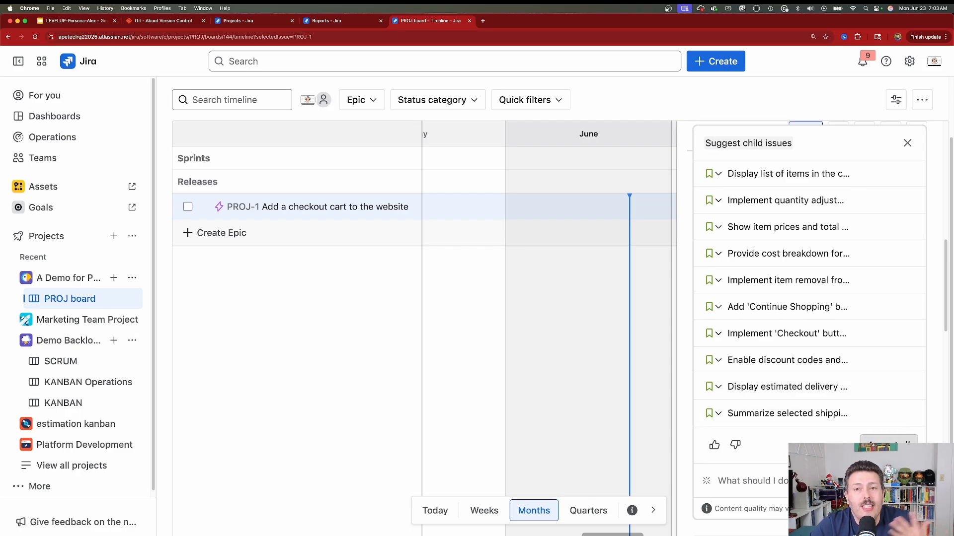
pyautogui.click(888, 445)
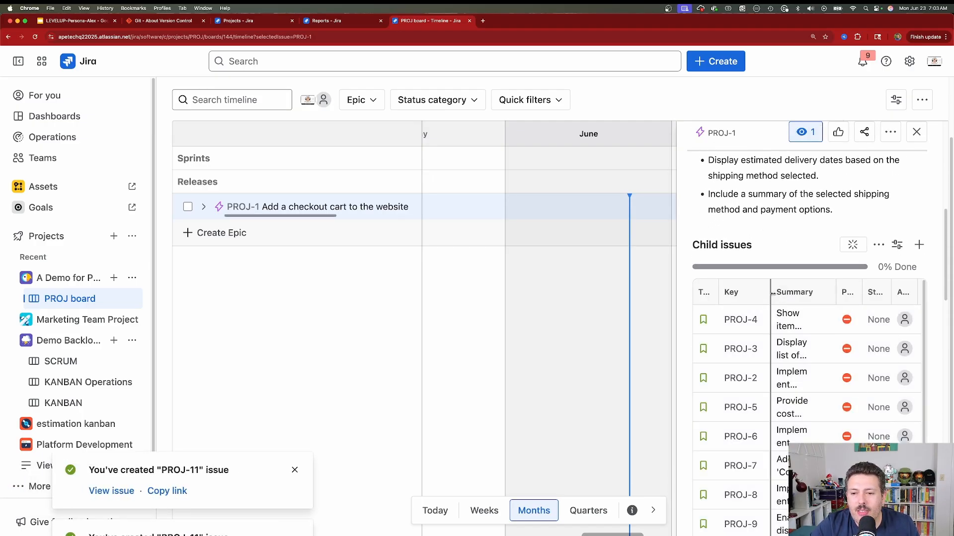
# Widen the Summary column of the epic's child issues table and look through the listed stories.
pyautogui.moveTo(771, 293)
pyautogui.mouseDown()
pyautogui.moveTo(844, 297)
pyautogui.moveTo(767, 297)
pyautogui.mouseUp()
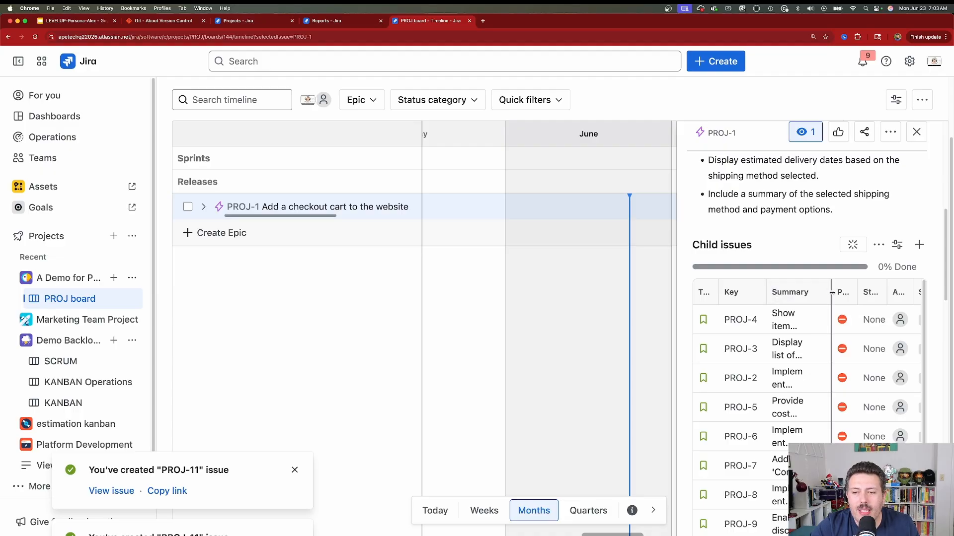
pyautogui.moveTo(833, 293); pyautogui.dragTo(897, 297)
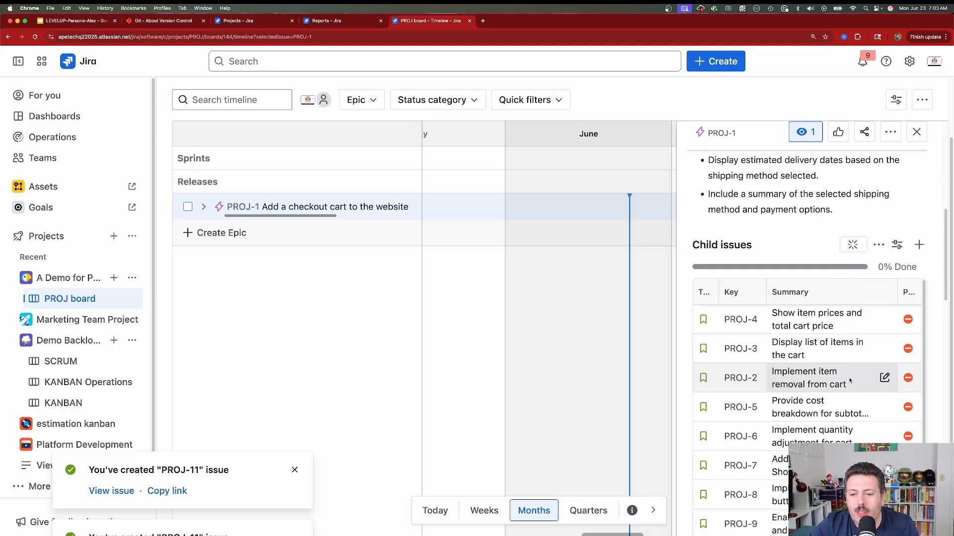
pyautogui.scroll(-5, 849, 380)
pyautogui.scroll(10, 762, 243)
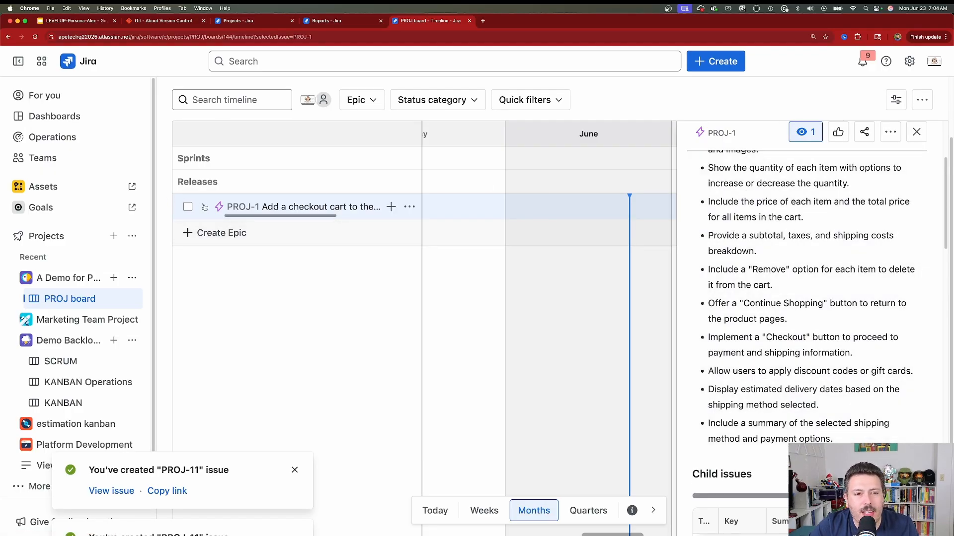
# Close the epic's details, expand its child issues on the timeline and widen the issue list to show their names.
pyautogui.click(915, 132)
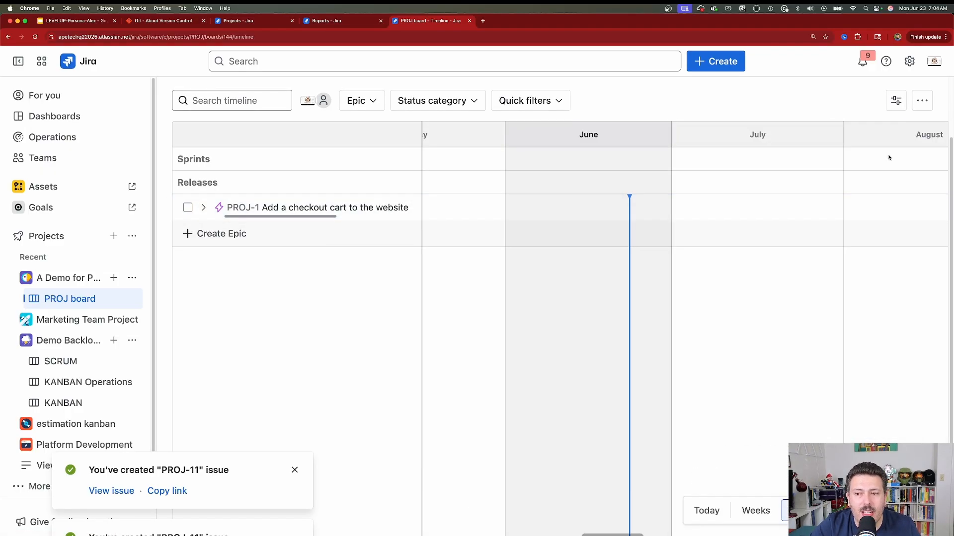
pyautogui.click(203, 209)
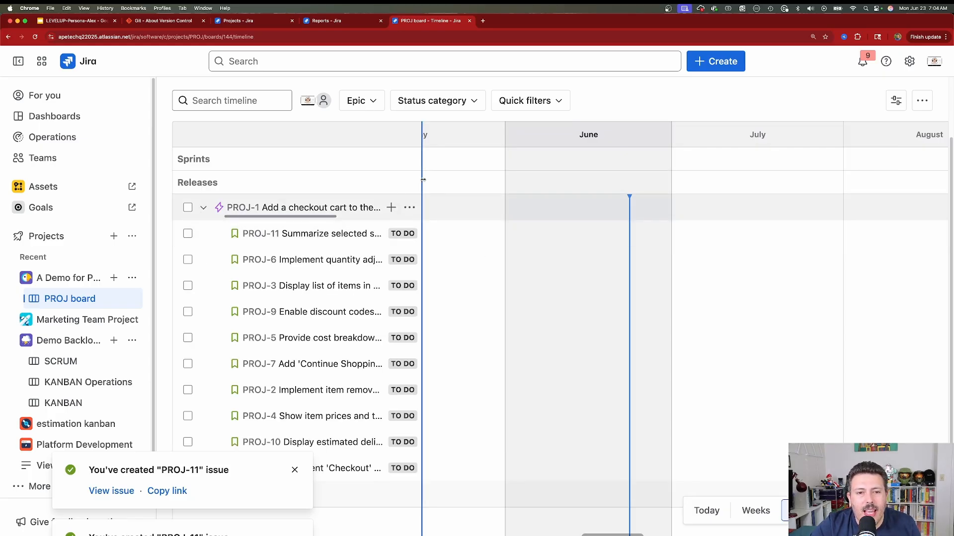
pyautogui.moveTo(422, 188); pyautogui.dragTo(507, 189)
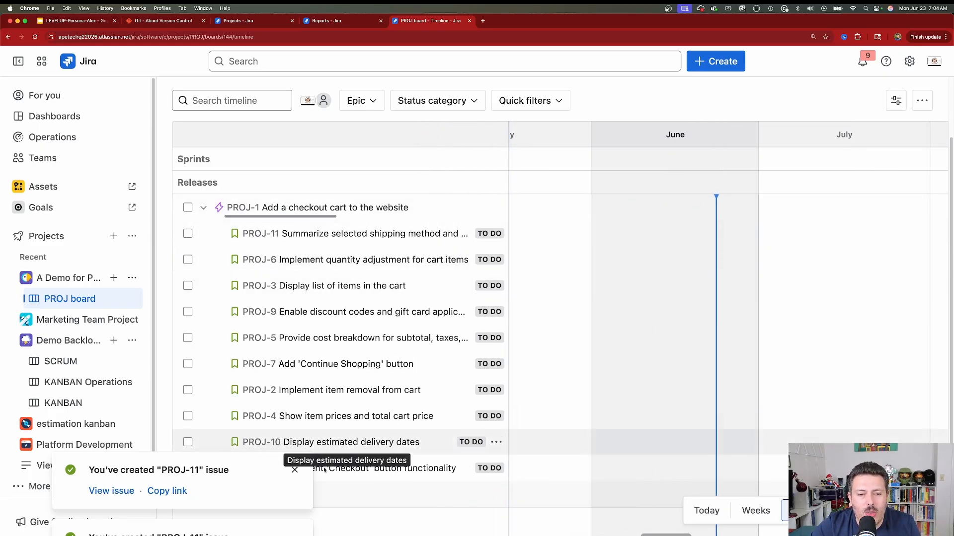
# Dismiss the issue creation notifications covering the child issues on the timeline.
pyautogui.click(292, 472)
pyautogui.click(294, 471)
pyautogui.click(298, 468)
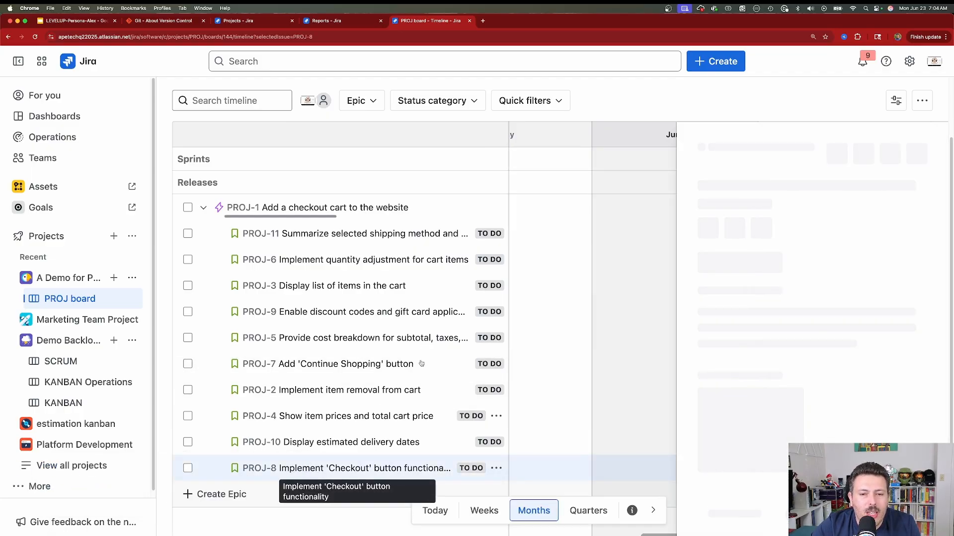
# Close the story's details and schedule the checkout cart epic on the timeline from Jun 23 to Jul 13, 2025.
pyautogui.click(918, 145)
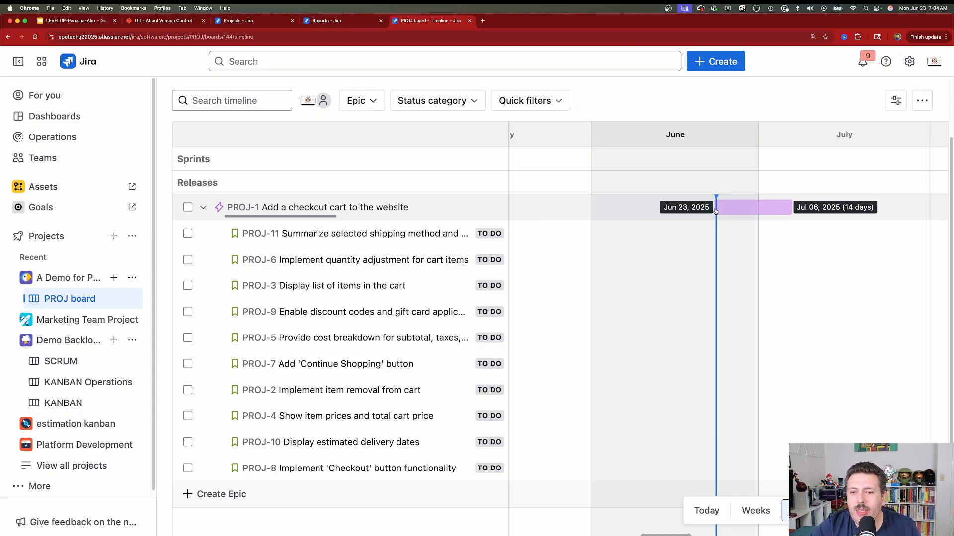
pyautogui.moveTo(716, 211); pyautogui.dragTo(832, 209)
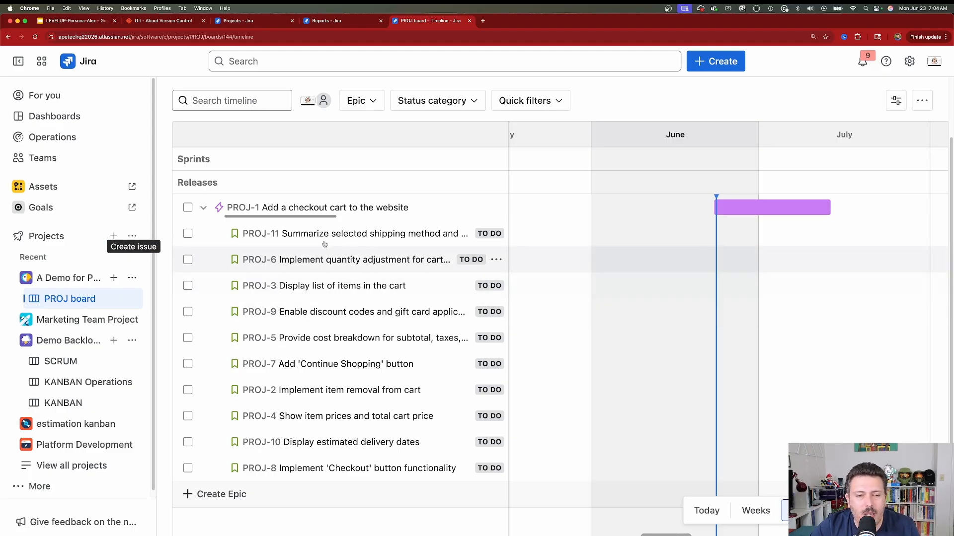
# Collapse the checkout cart epic and create another epic named "Add a payment processor for customer to pay" on the timeline.
pyautogui.click(204, 208)
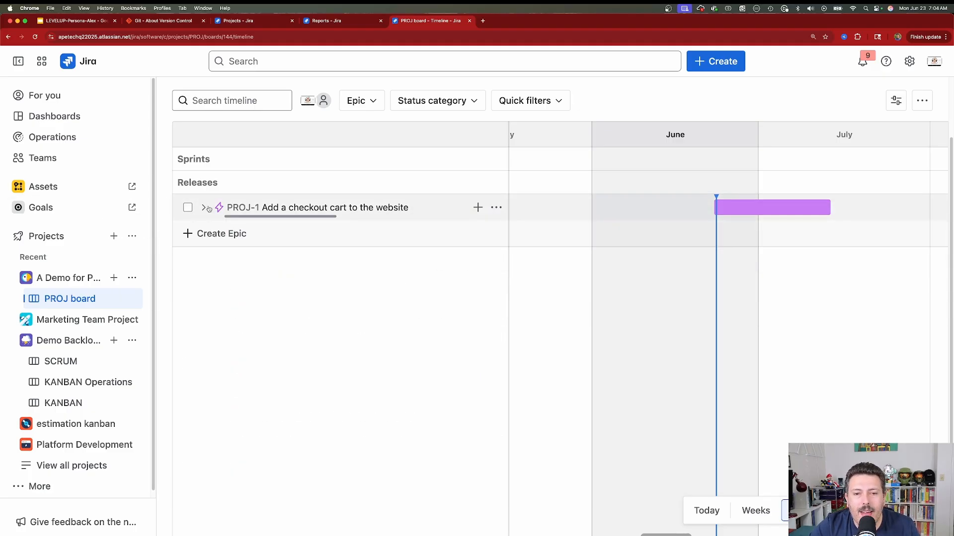
pyautogui.click(228, 235)
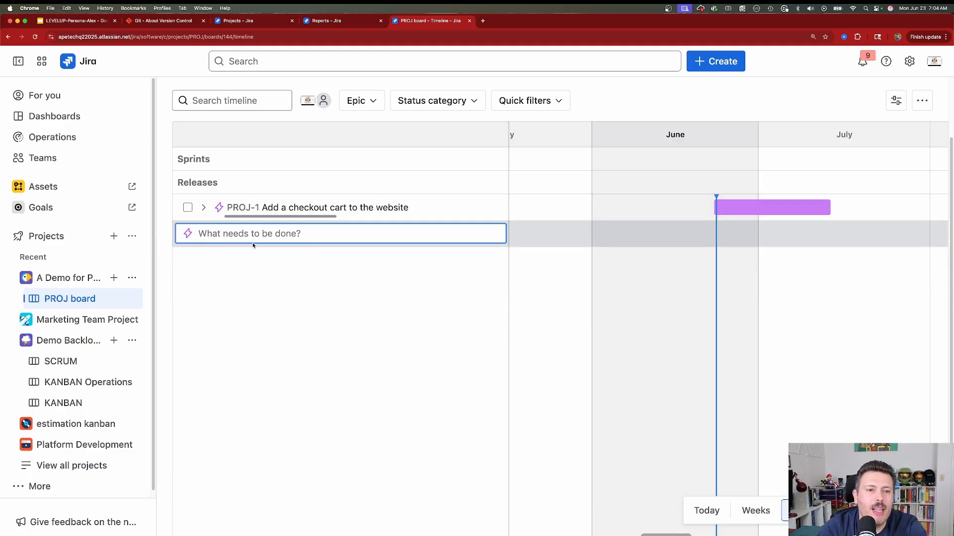
pyautogui.write('Add ')
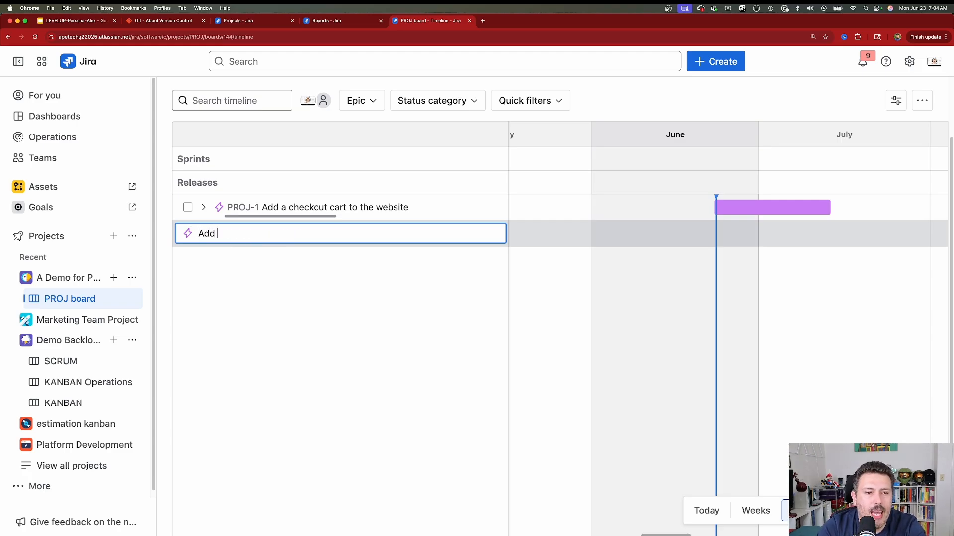
pyautogui.write('a payment processf')
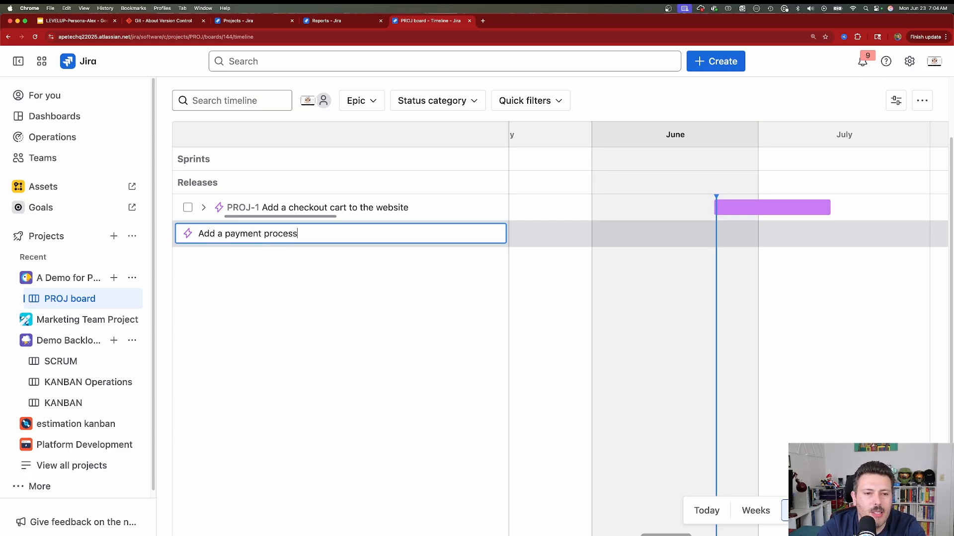
pyautogui.press('BackSpace')
pyautogui.press('BackSpace')
pyautogui.write('or for ')
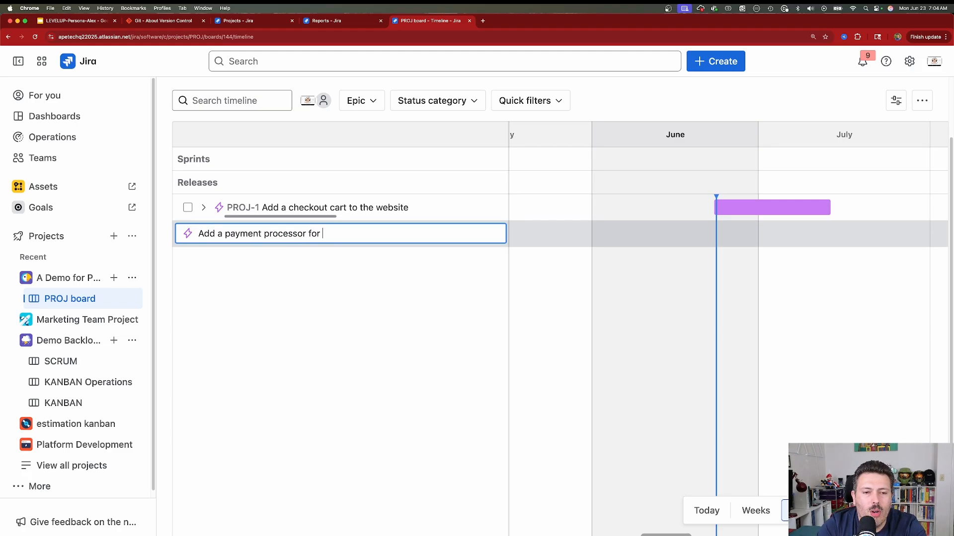
pyautogui.write('customer to pay')
pyautogui.press('Return')
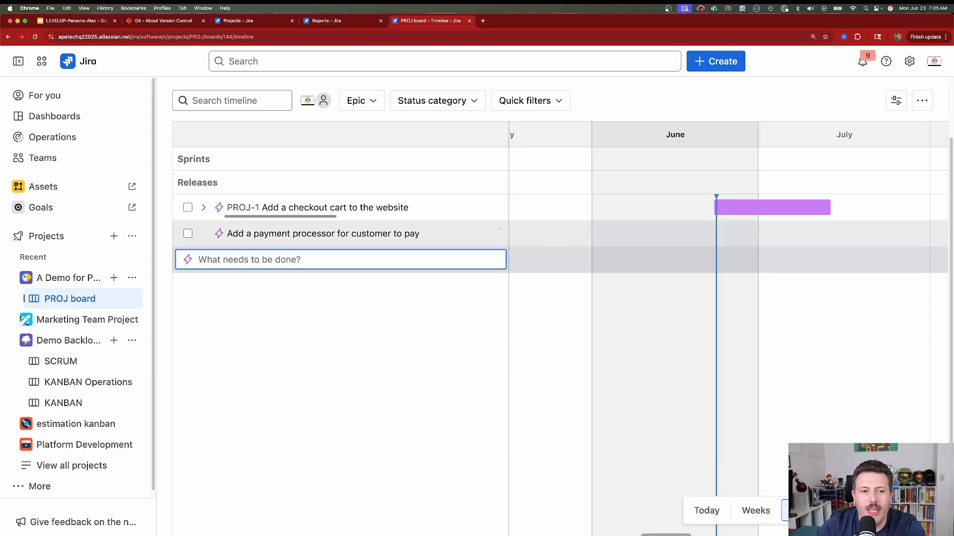
# Open the payment processor epic and start an Atlassian Intelligence Brainstorm in its description.
pyautogui.click(284, 240)
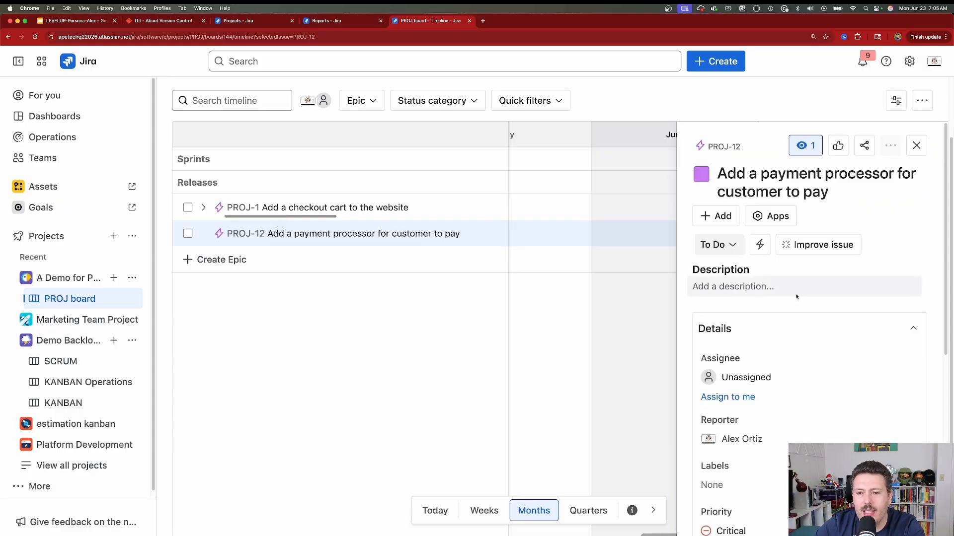
pyautogui.click(748, 287)
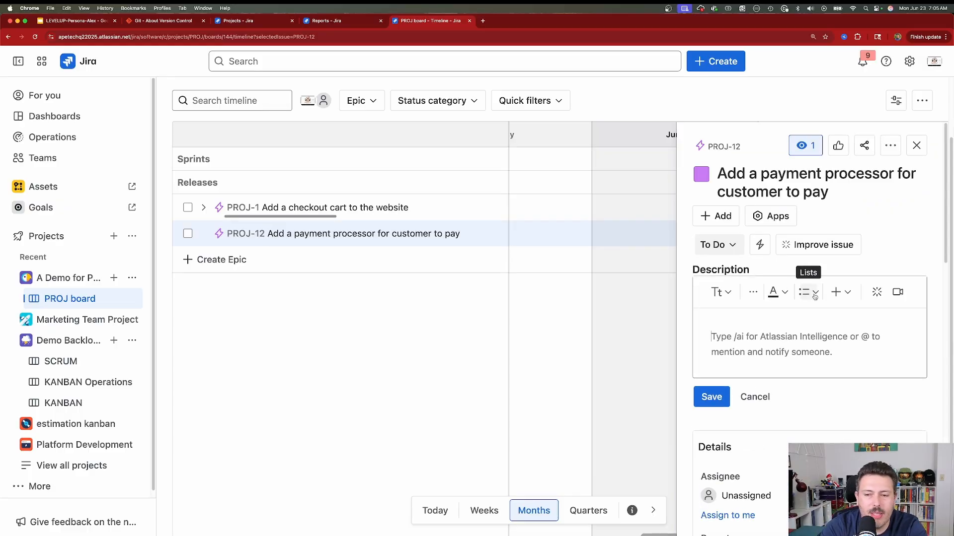
pyautogui.write('/a')
pyautogui.click(779, 253)
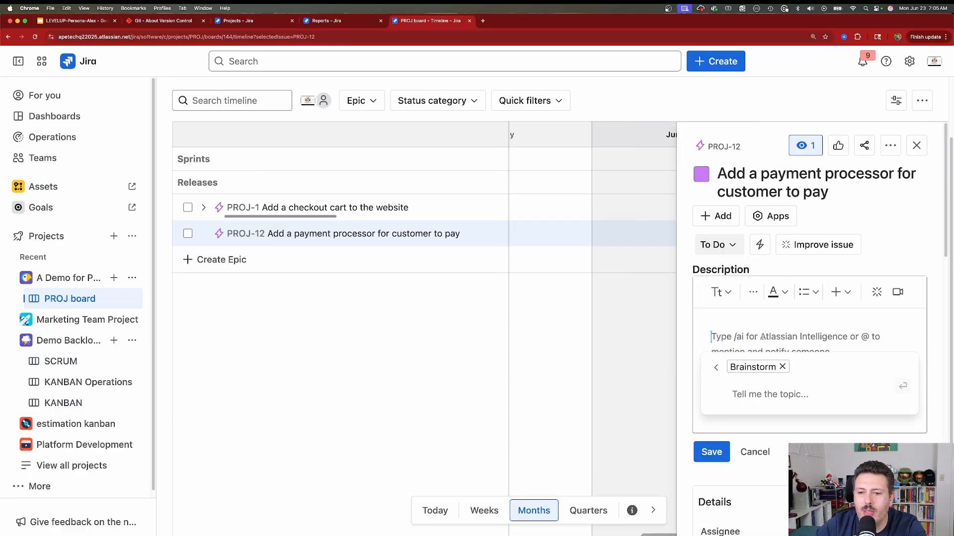
pyautogui.click(759, 390)
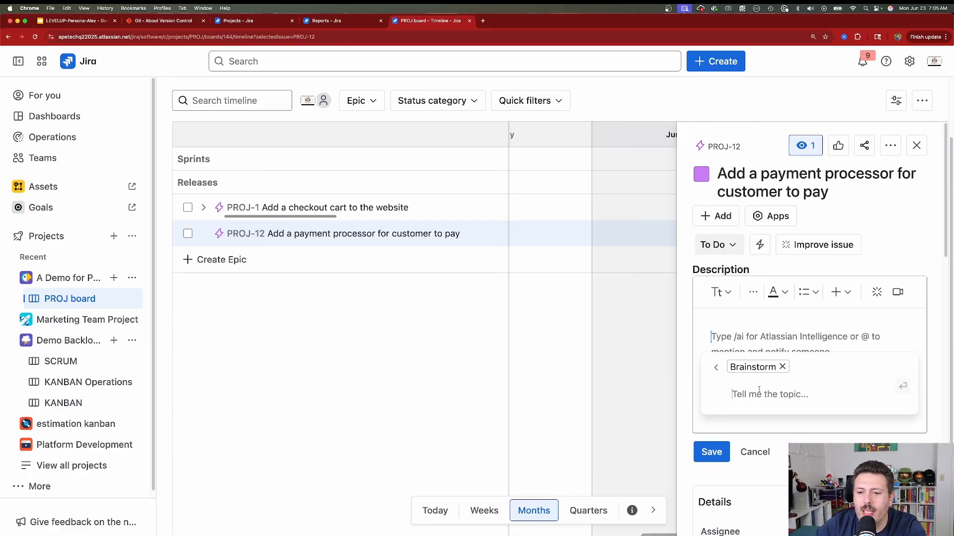
# Submit the prompt "i need to collect a payment from the customer and need to build this out. Give me everything I need to build this payment processor".
pyautogui.write('i nee')
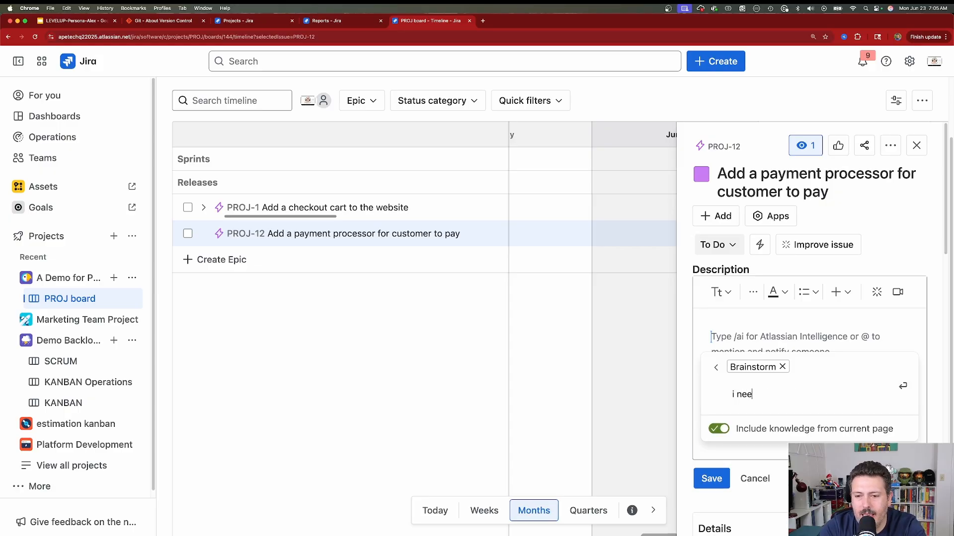
pyautogui.write('d to collec')
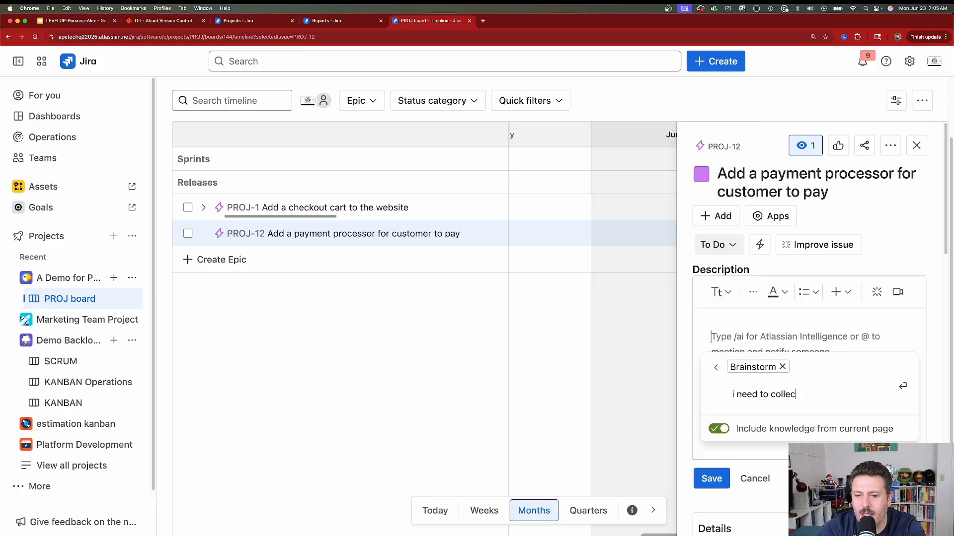
pyautogui.write('t a payment f')
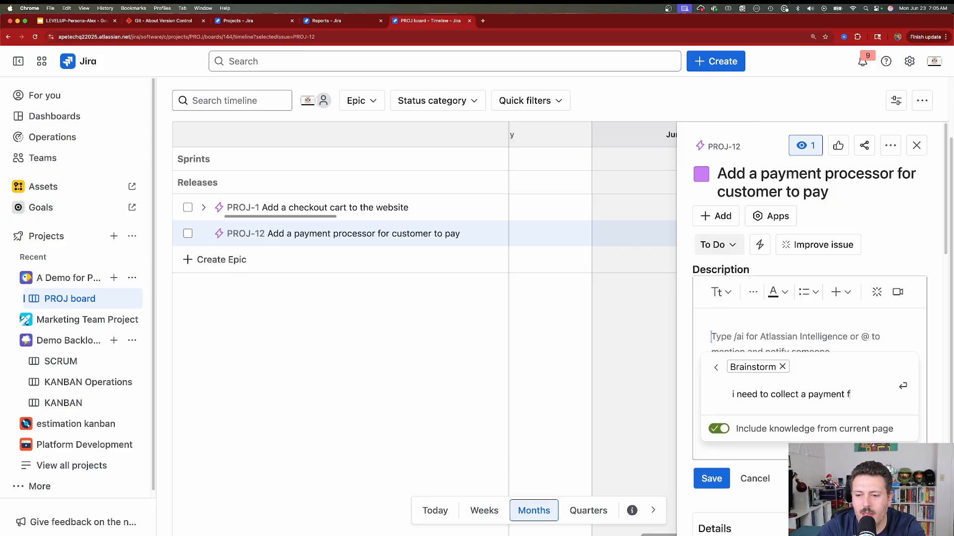
pyautogui.write('rom the customer and need to build thi')
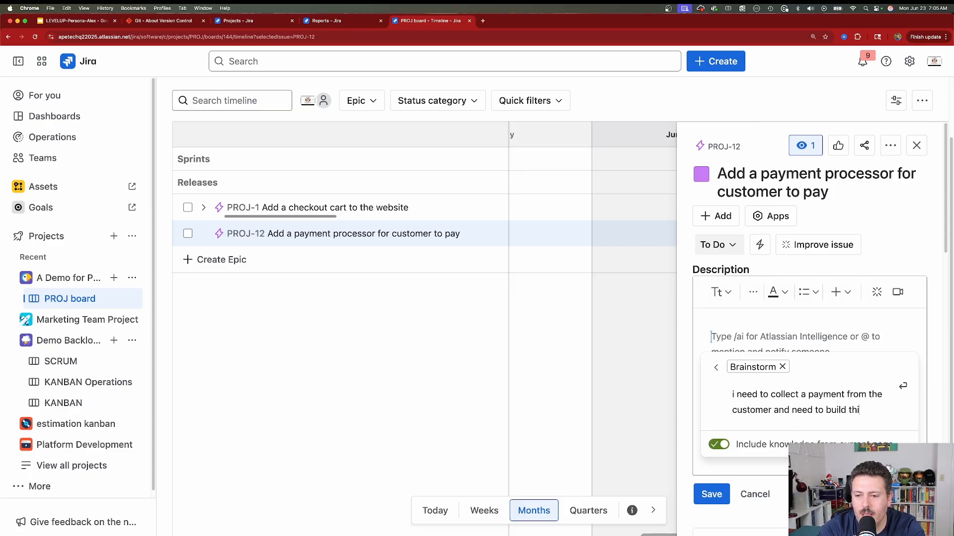
pyautogui.write('G')
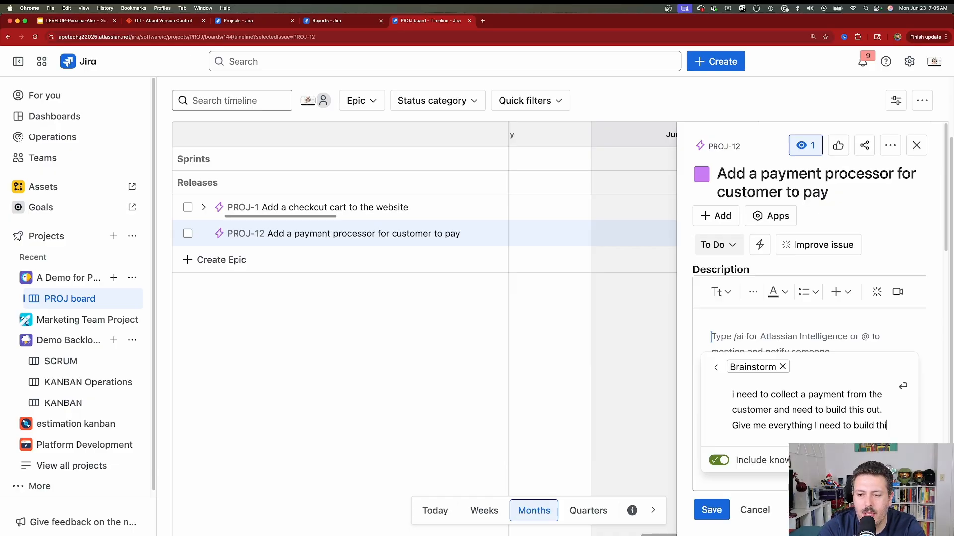
pyautogui.write('s pay')
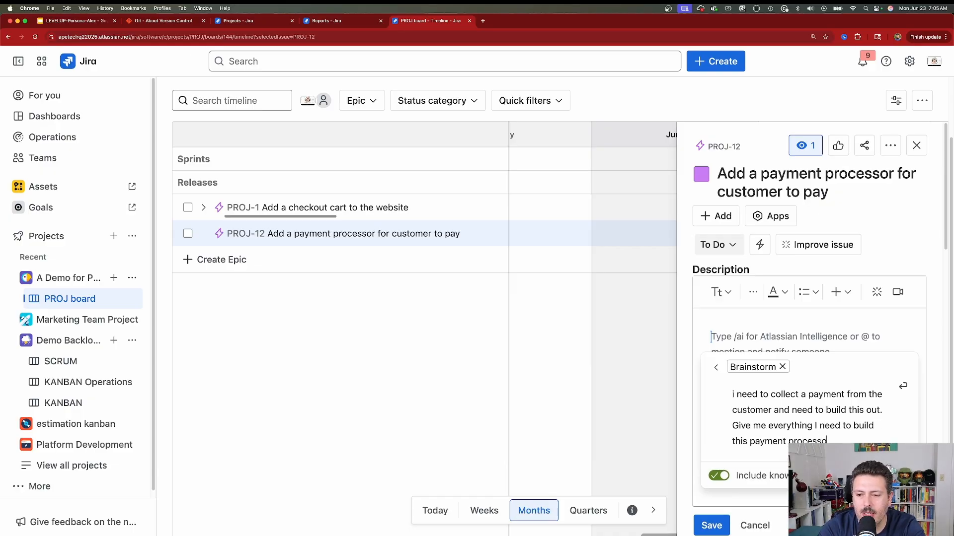
pyautogui.write('ment processo')
pyautogui.press('Return')
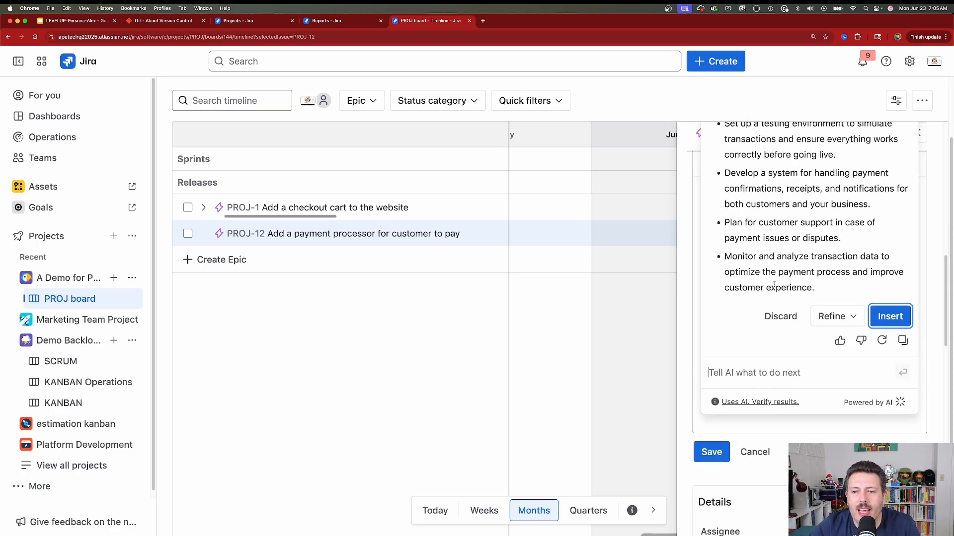
# Review the brainstormed list, insert it into the payment processor epic's description and save it.
pyautogui.click(889, 309)
pyautogui.scroll(5, 814, 176)
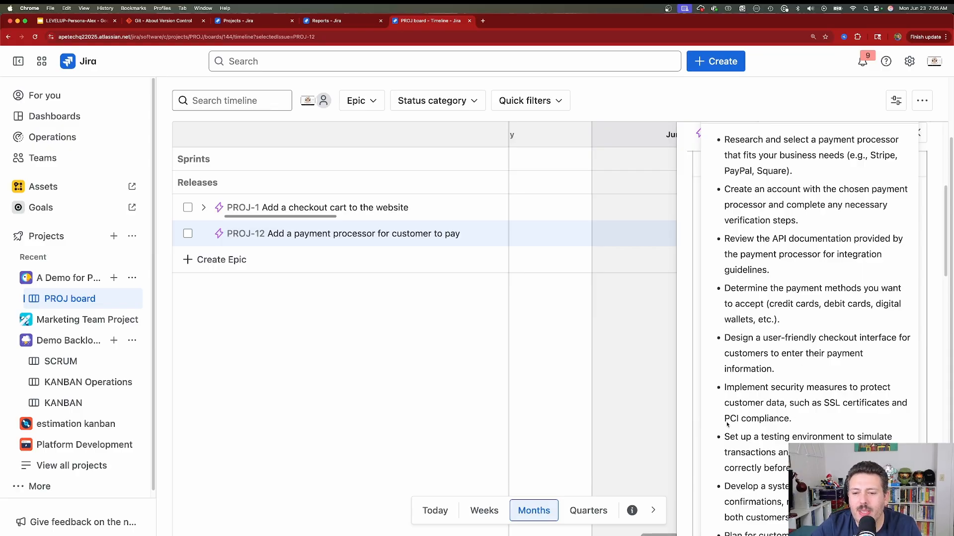
pyautogui.scroll(3, 727, 424)
pyautogui.scroll(-10, 814, 347)
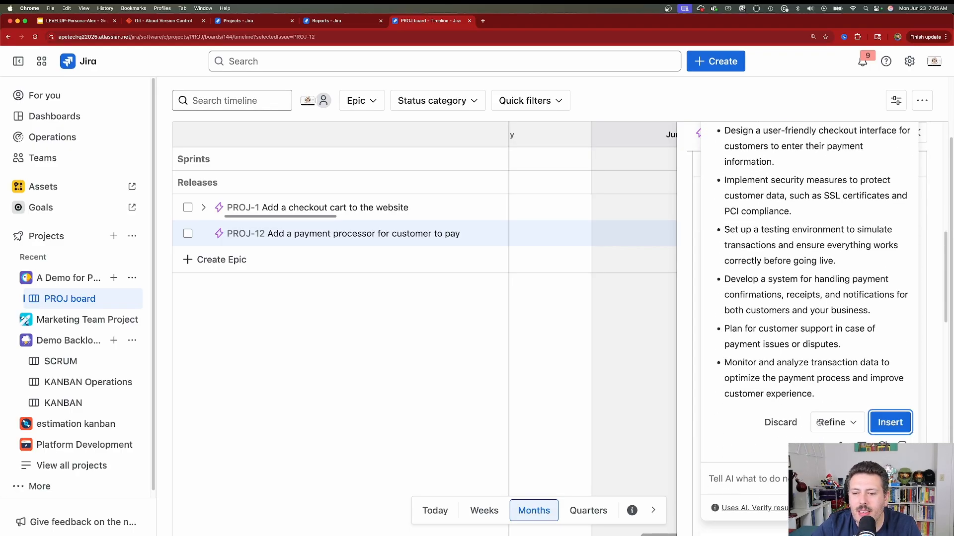
pyautogui.click(890, 423)
pyautogui.click(711, 383)
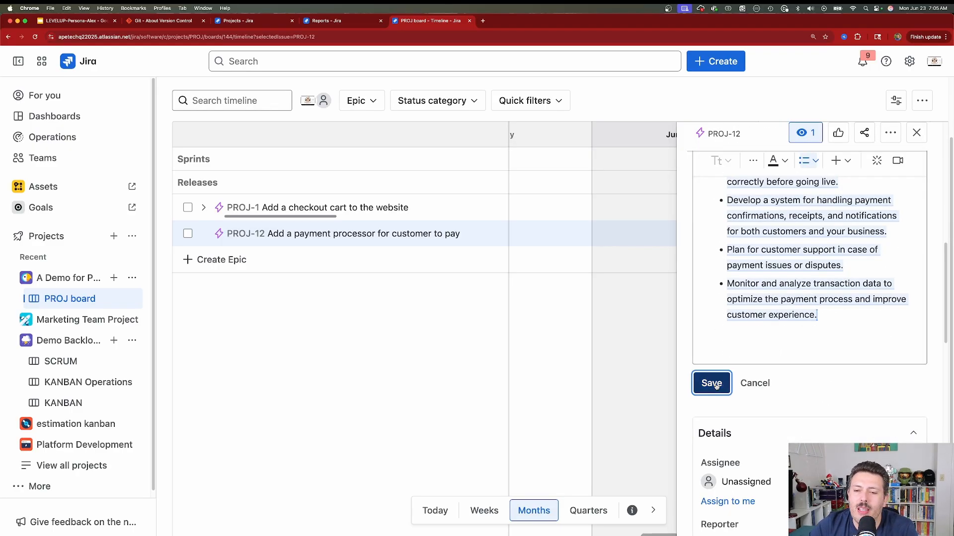
# Add child issues to the payment processor epic by having Atlassian Intelligence generate suggestions for them.
pyautogui.scroll(-5, 765, 357)
pyautogui.scroll(10, 786, 334)
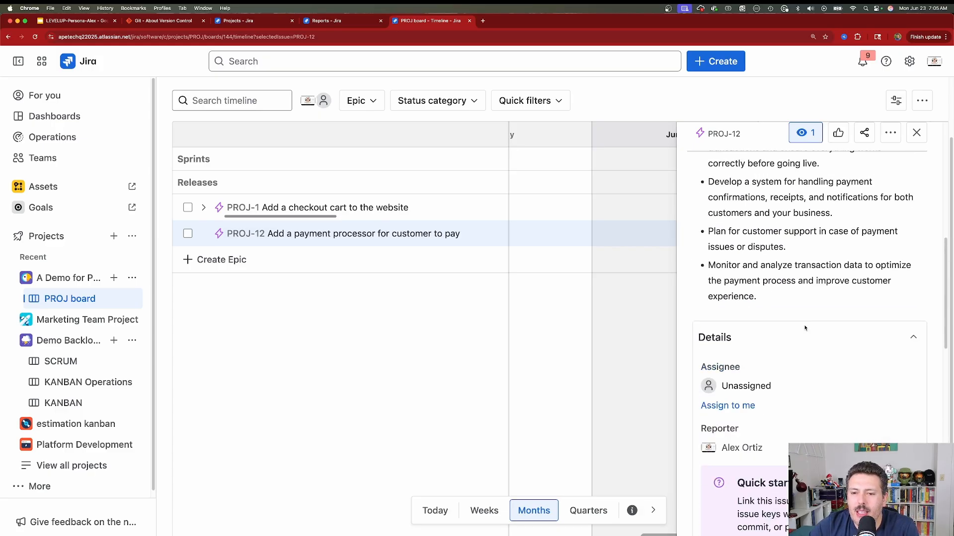
pyautogui.scroll(-3, 795, 323)
pyautogui.scroll(10, 795, 324)
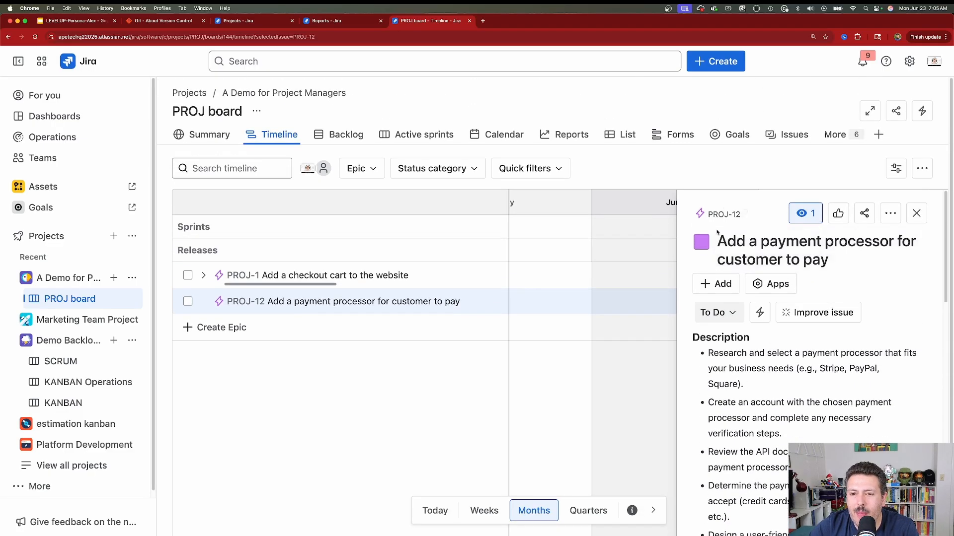
pyautogui.click(715, 284)
pyautogui.click(809, 237)
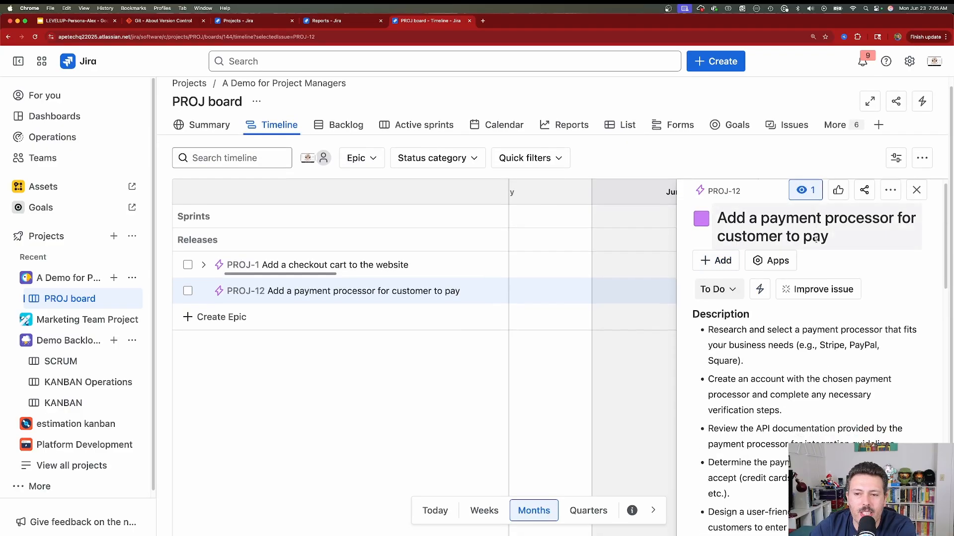
pyautogui.click(889, 296)
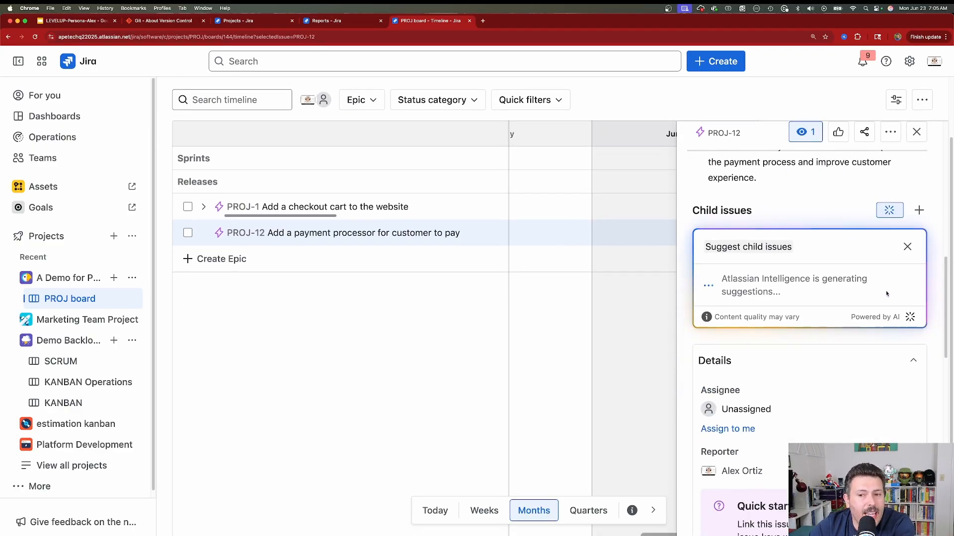
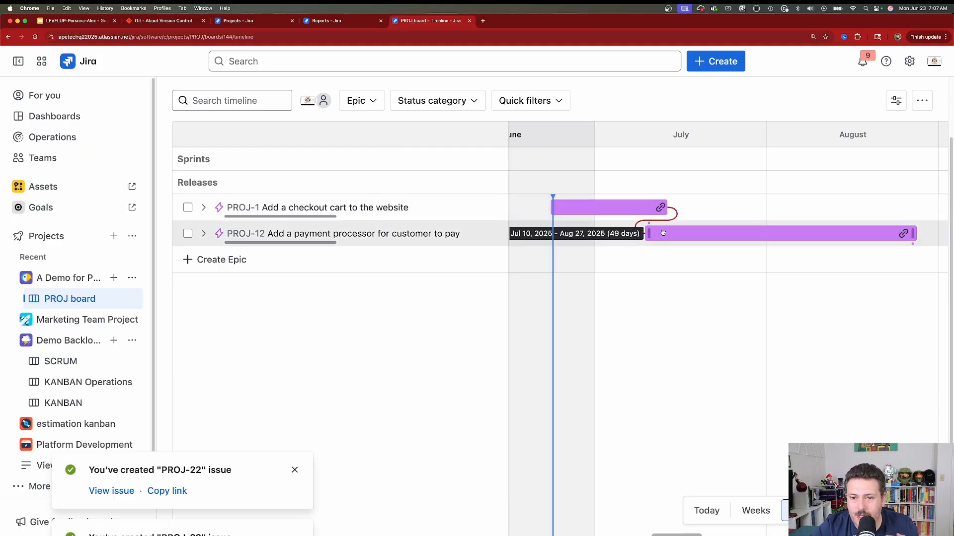
# Shift the payment processor epic's bar to start just after the checkout cart epic ends, and expand both epics' child issues.
pyautogui.moveTo(658, 237); pyautogui.dragTo(684, 236)
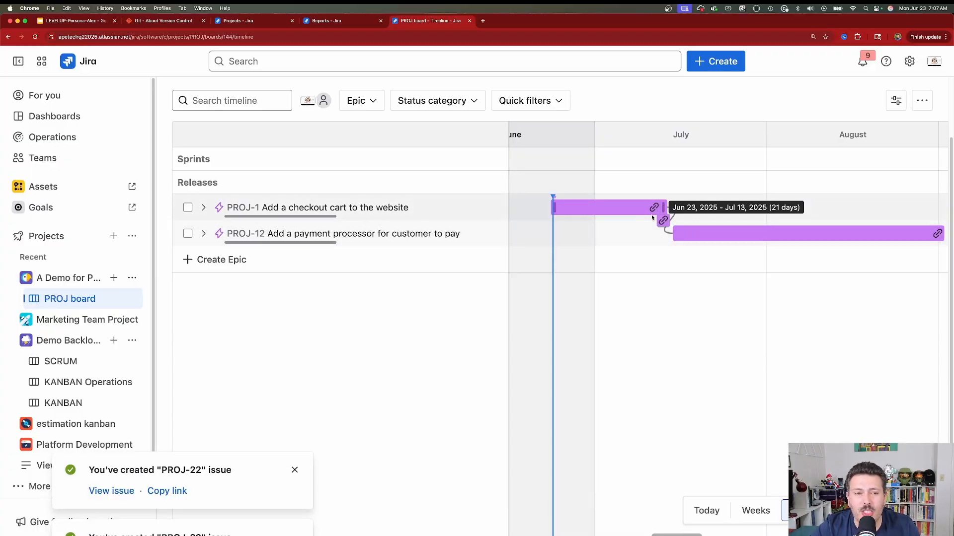
pyautogui.click(204, 234)
pyautogui.click(204, 209)
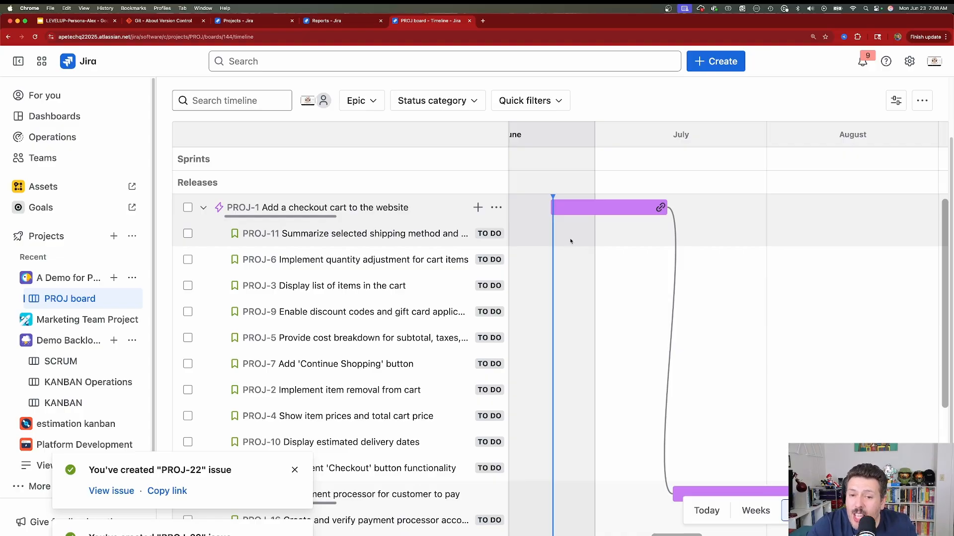
# Configure the board's timeline to schedule child issues by start and due dates, and return to the timeline.
pyautogui.scroll(2, 570, 242)
pyautogui.scroll(-1, 570, 242)
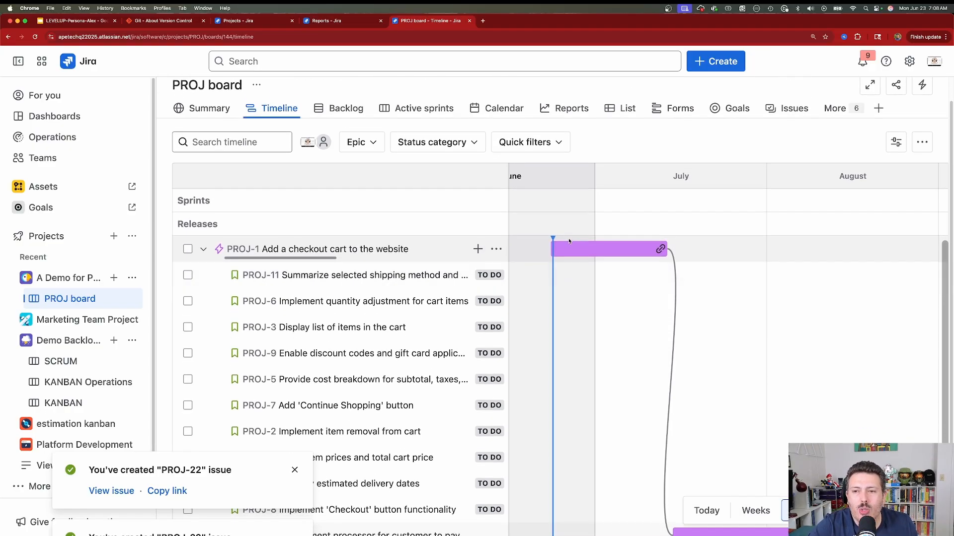
pyautogui.click(927, 143)
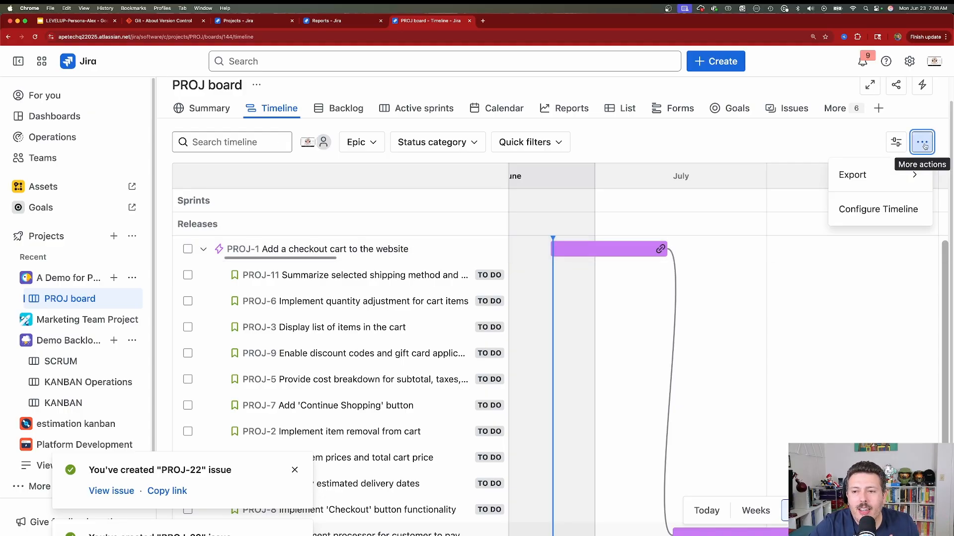
pyautogui.click(865, 213)
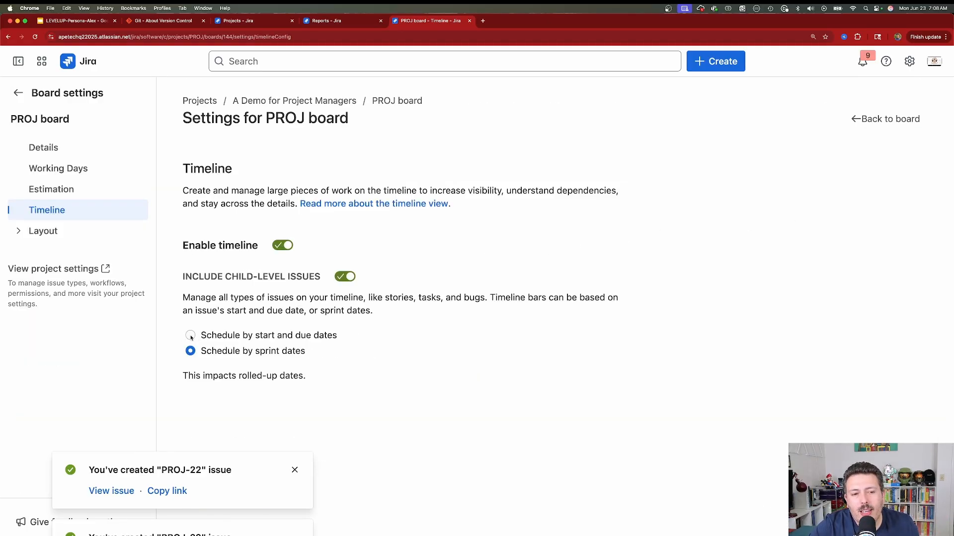
pyautogui.click(190, 336)
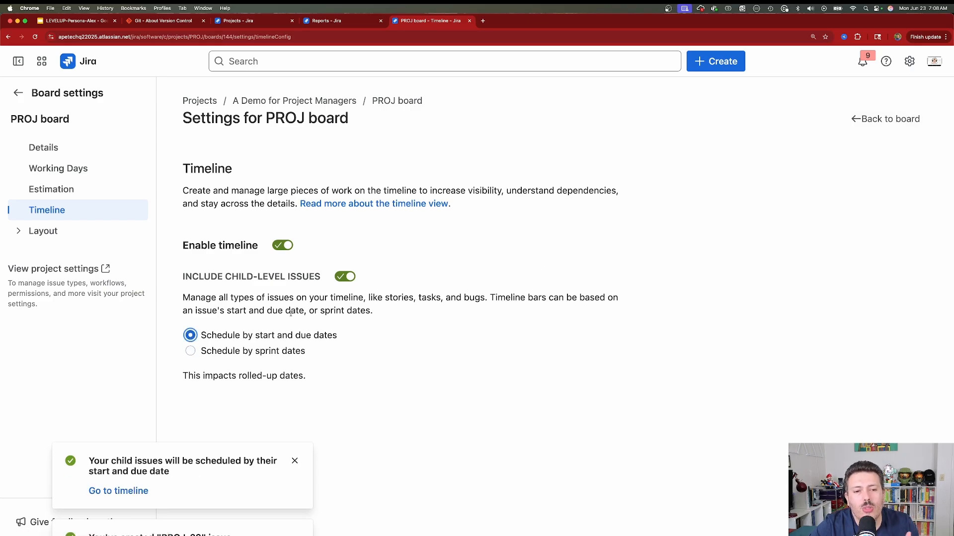
pyautogui.click(889, 120)
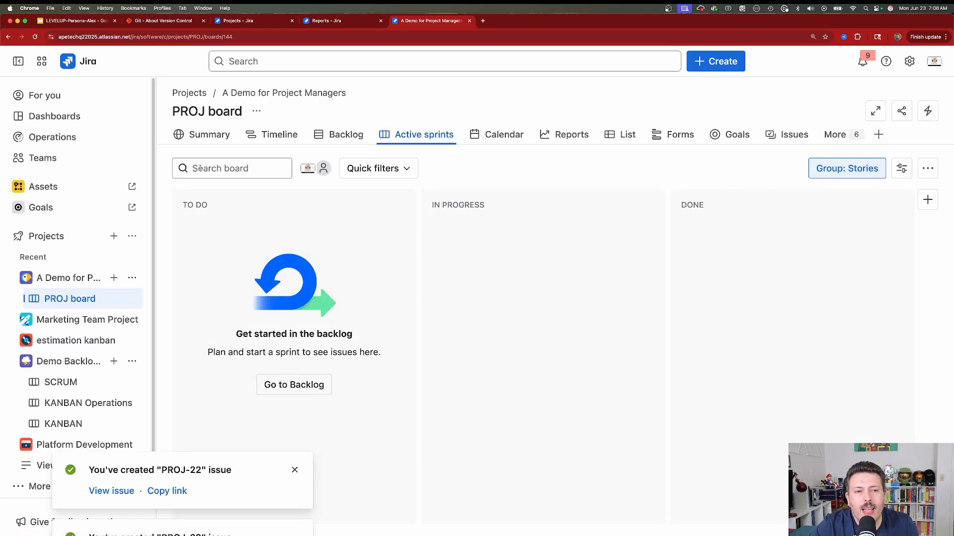
pyautogui.click(268, 139)
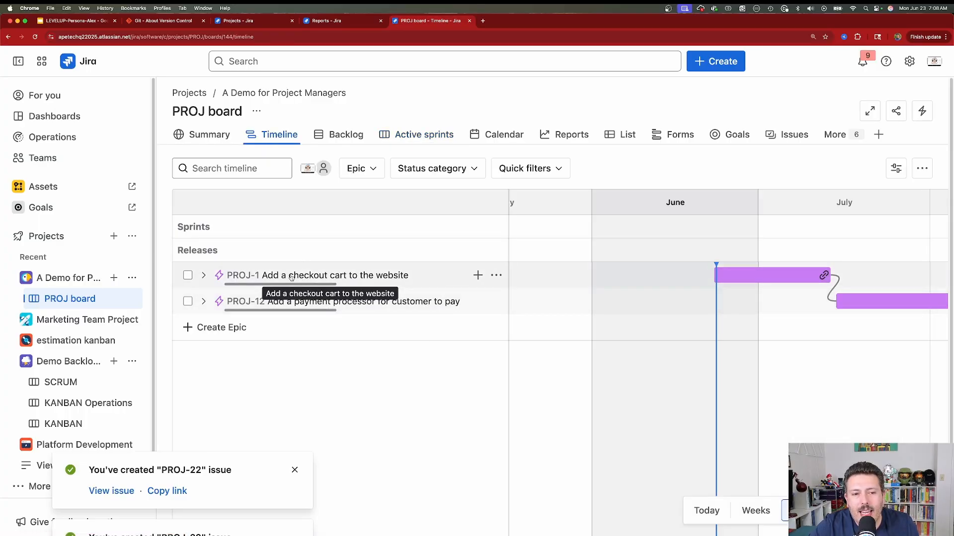
# Configure the board's timeline to schedule child issues by sprint dates, and check the checkout cart epic's child issues back on the timeline.
pyautogui.click(203, 275)
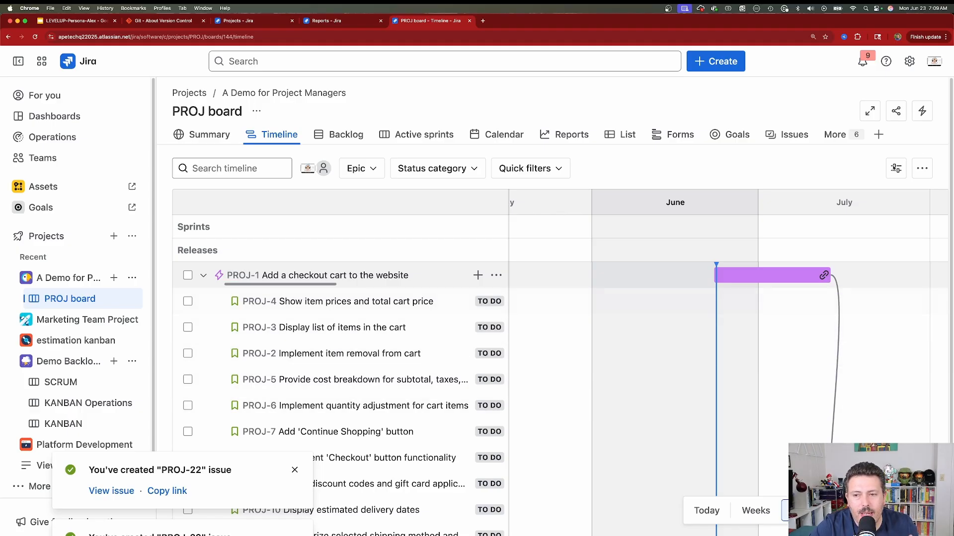
pyautogui.click(928, 171)
pyautogui.click(864, 236)
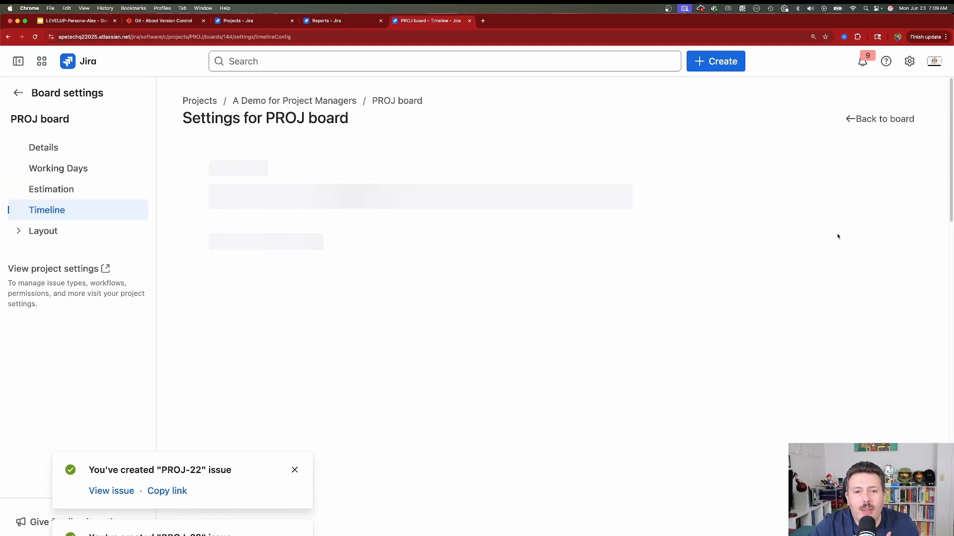
pyautogui.click(190, 351)
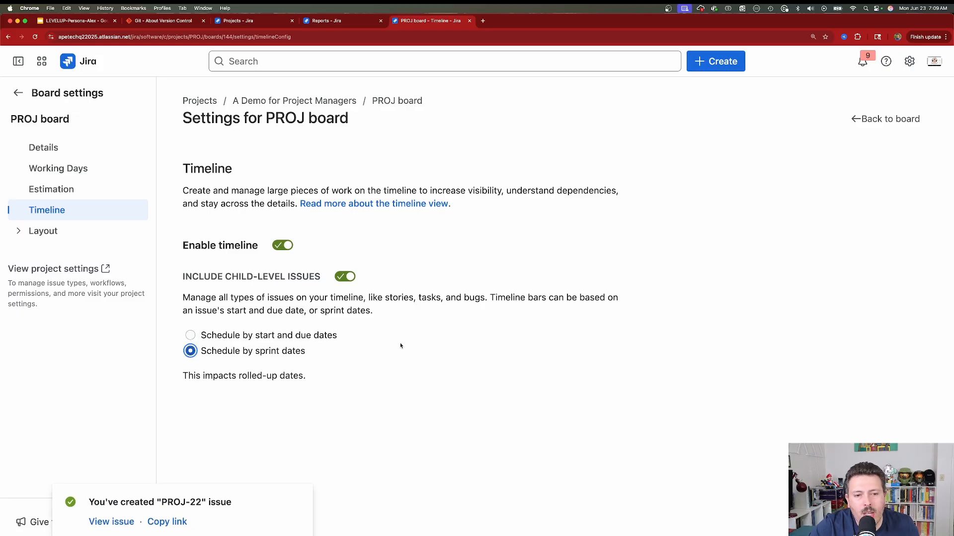
pyautogui.click(894, 119)
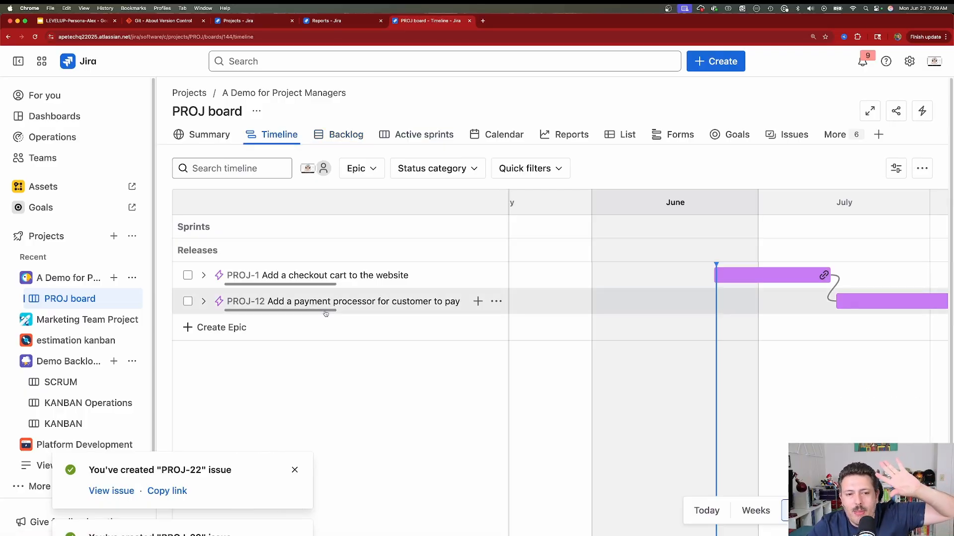
pyautogui.click(203, 276)
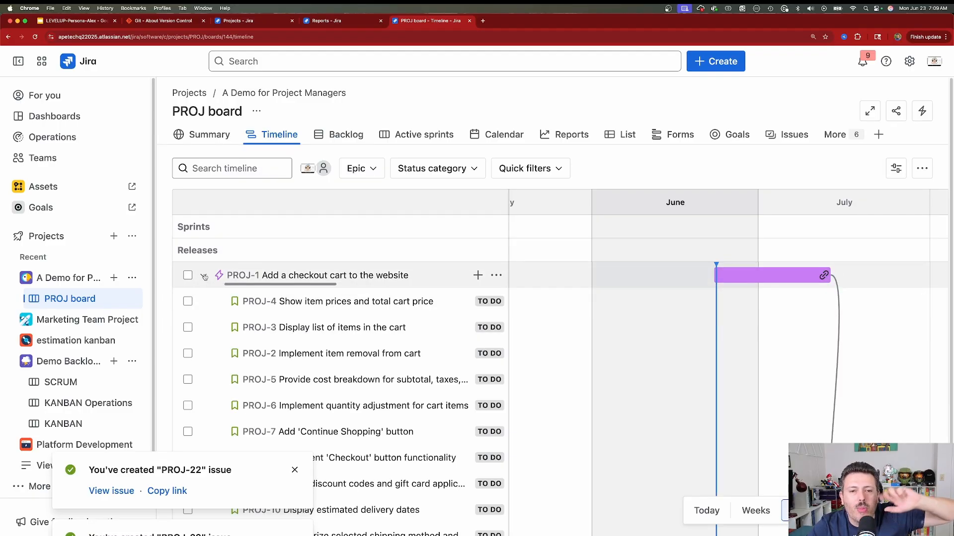
pyautogui.click(204, 275)
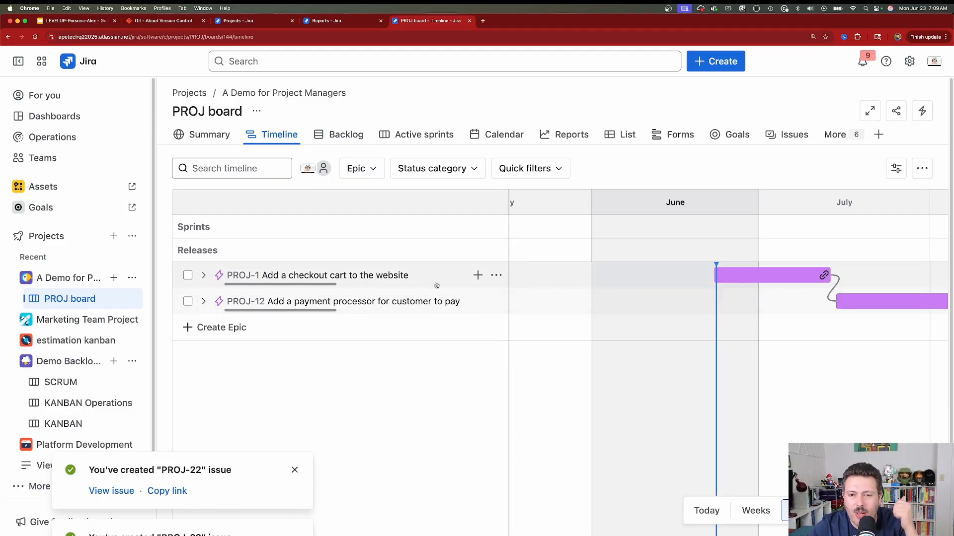
# Open the board's backlog and dismiss the issue-creation notifications.
pyautogui.click(343, 135)
pyautogui.scroll(-5, 332, 442)
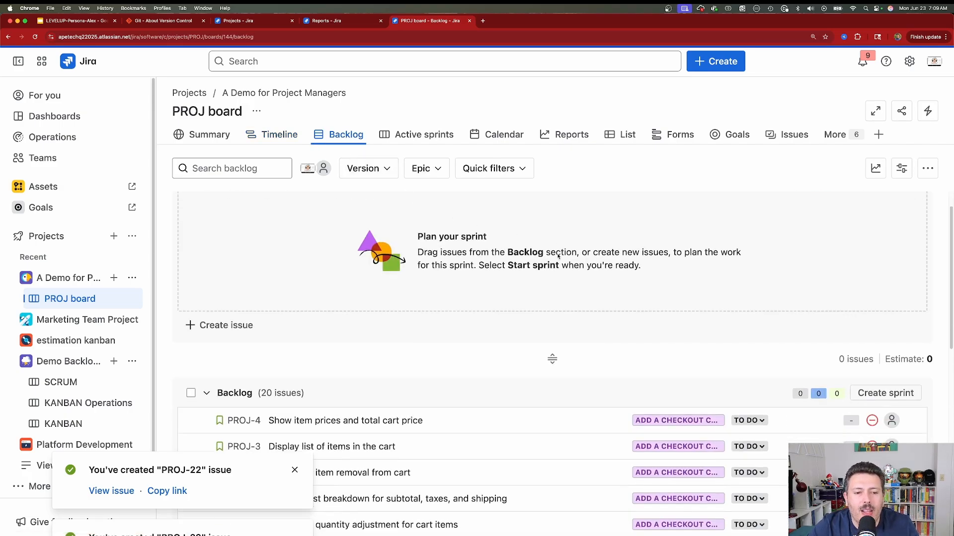
pyautogui.click(293, 470)
pyautogui.click(292, 470)
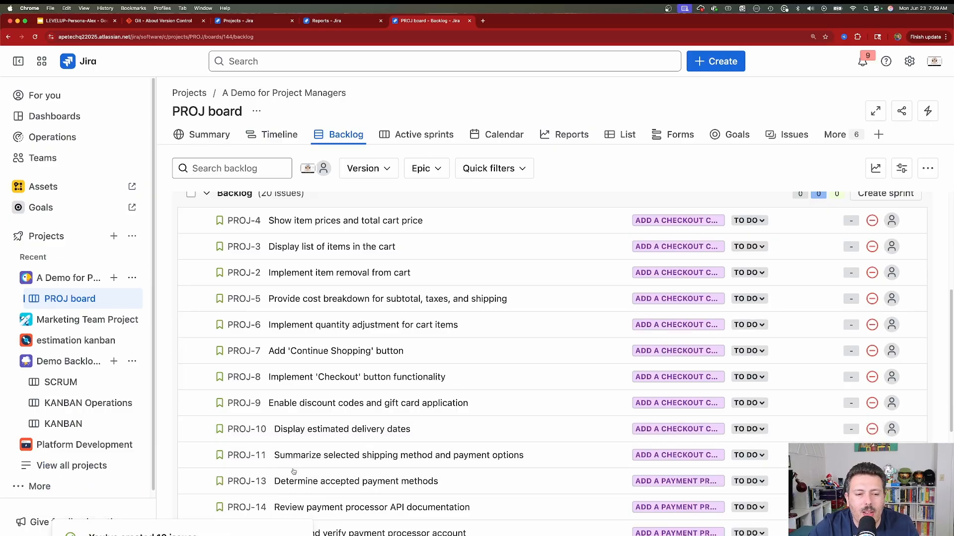
pyautogui.click(292, 471)
# Examine the backlog's stories and the epic label shown on each of them.
pyautogui.scroll(1, 318, 442)
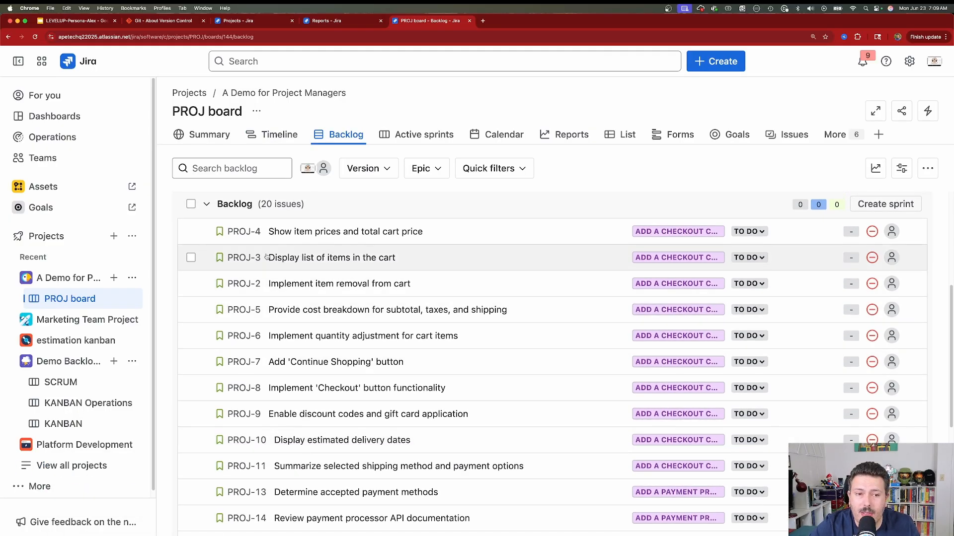
pyautogui.scroll(-5, 400, 299)
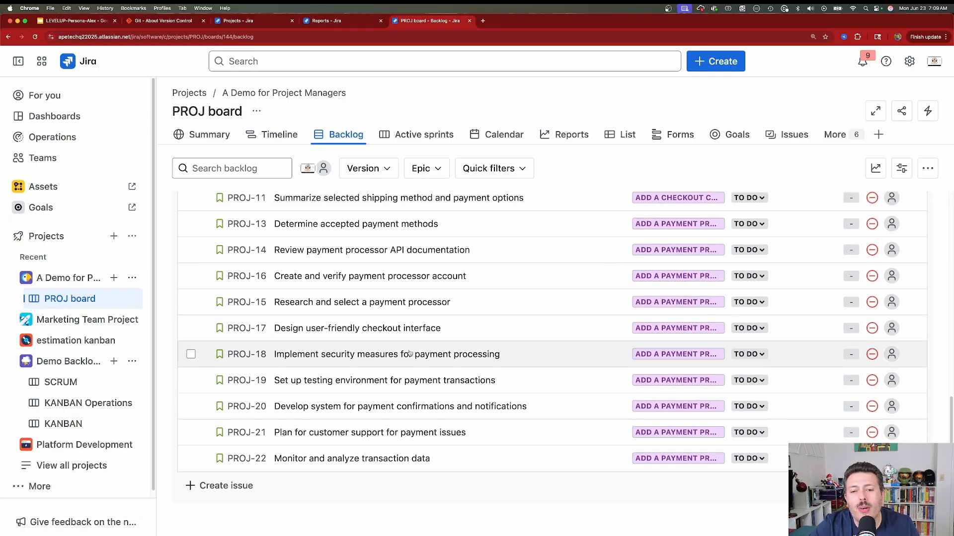
pyautogui.scroll(8, 410, 353)
pyautogui.scroll(-3, 433, 347)
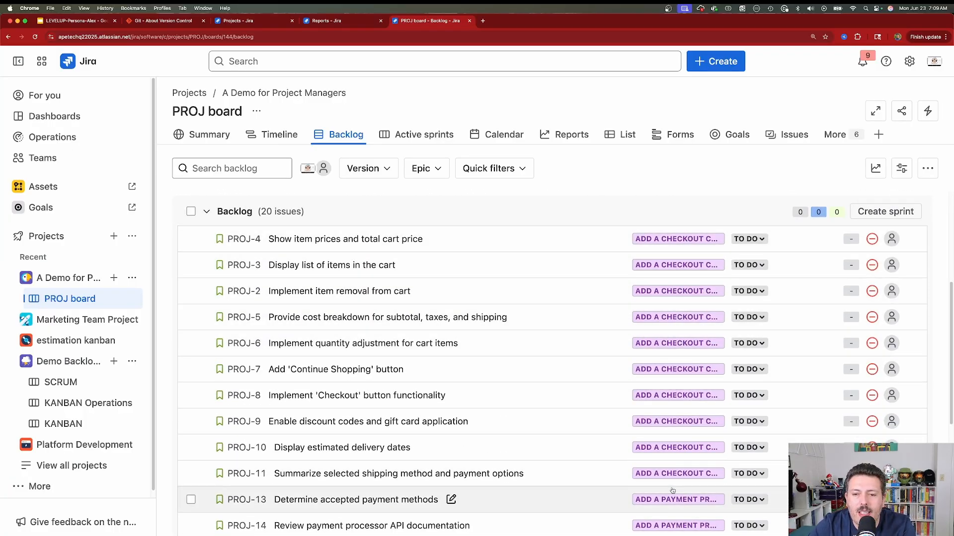
pyautogui.scroll(-1, 690, 387)
pyautogui.scroll(-1, 691, 387)
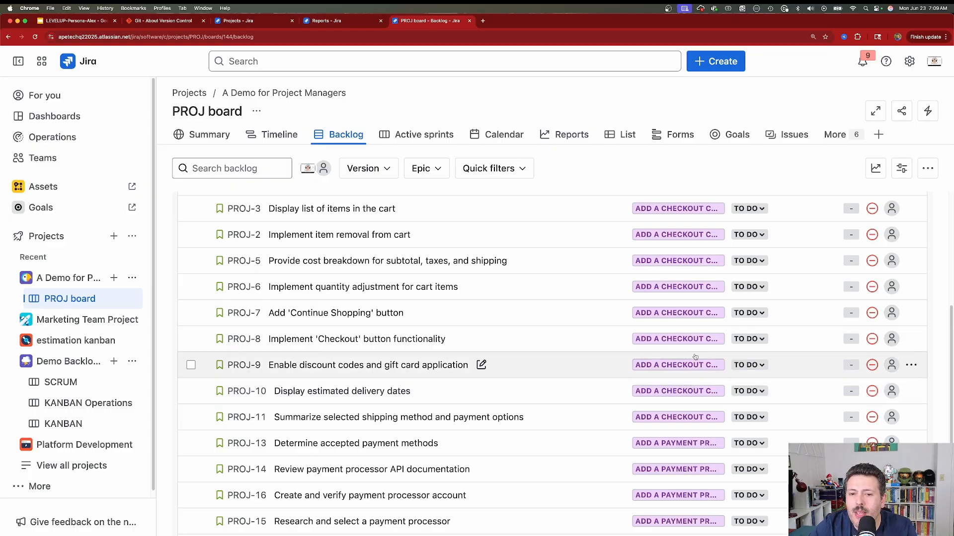
pyautogui.scroll(-3, 666, 418)
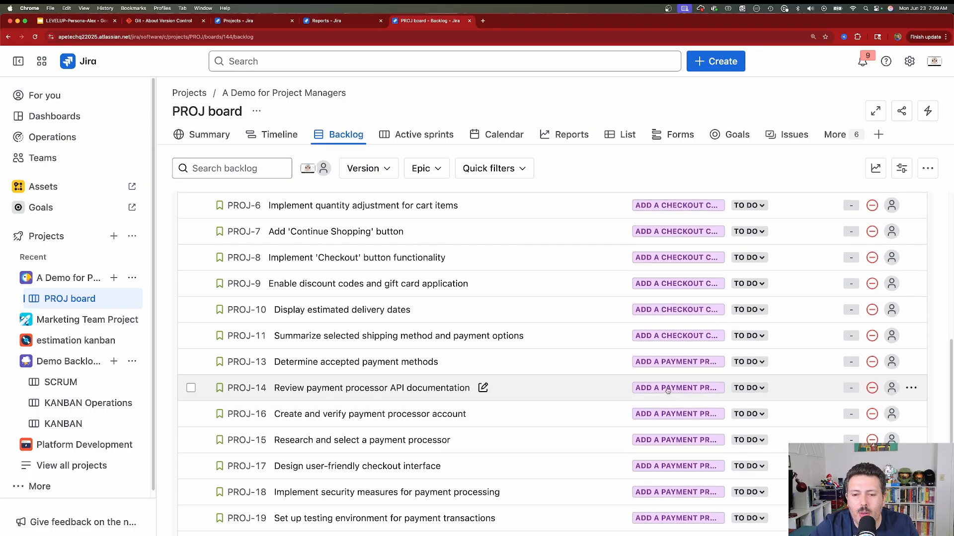
pyautogui.scroll(5, 670, 348)
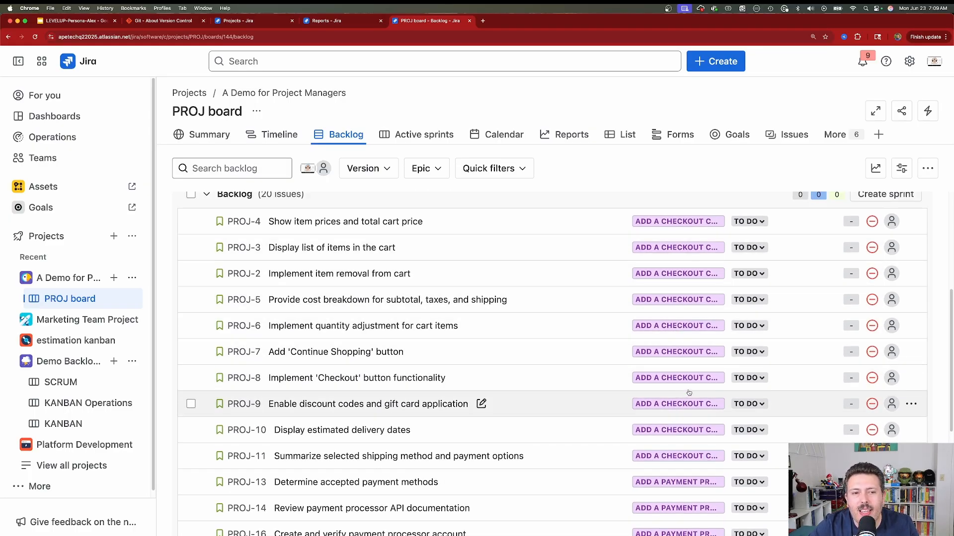
# Return to the timeline and change the checkout cart epic's color to dark blue.
pyautogui.click(275, 136)
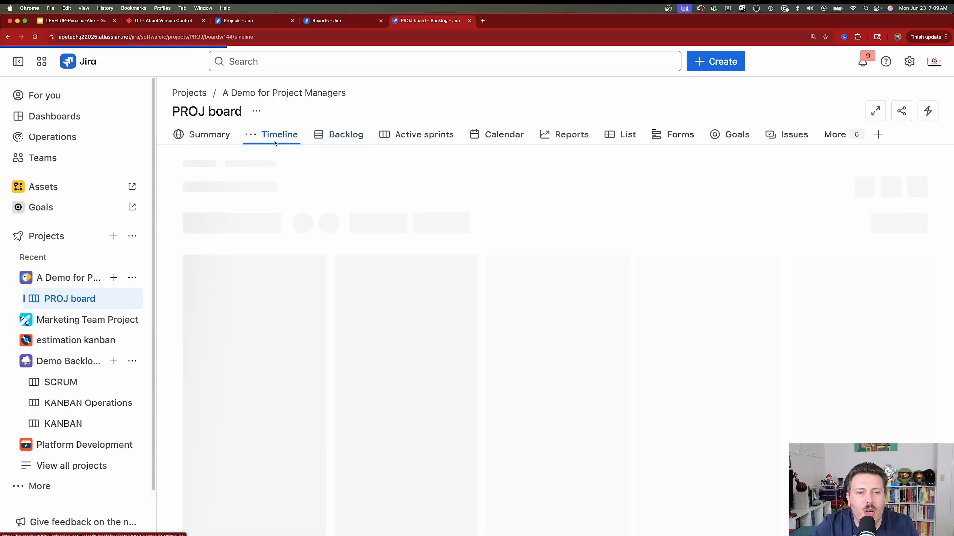
pyautogui.click(243, 276)
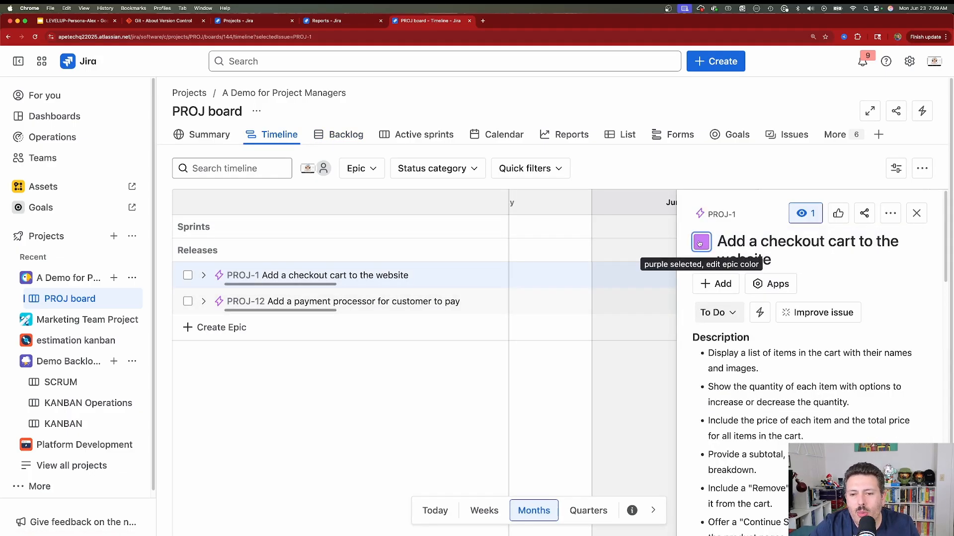
pyautogui.click(699, 244)
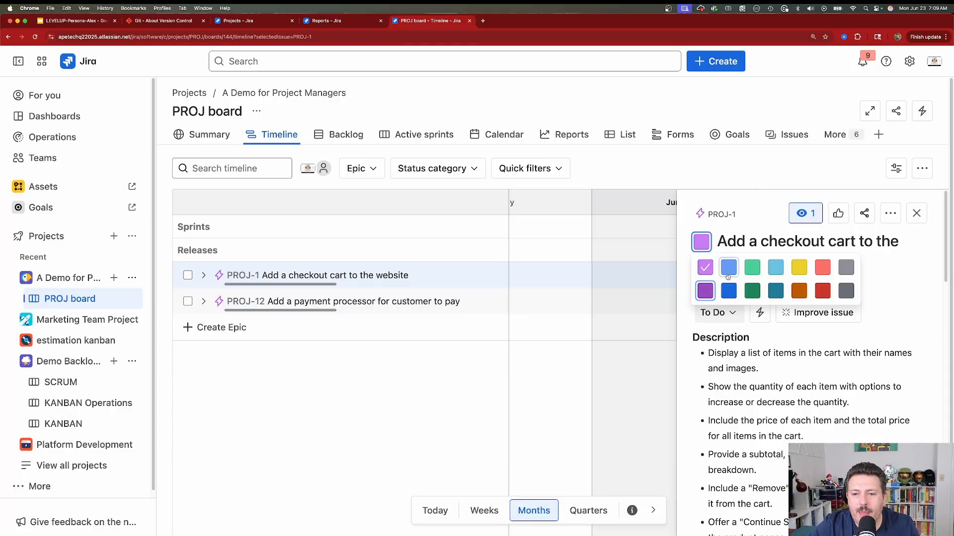
pyautogui.click(728, 292)
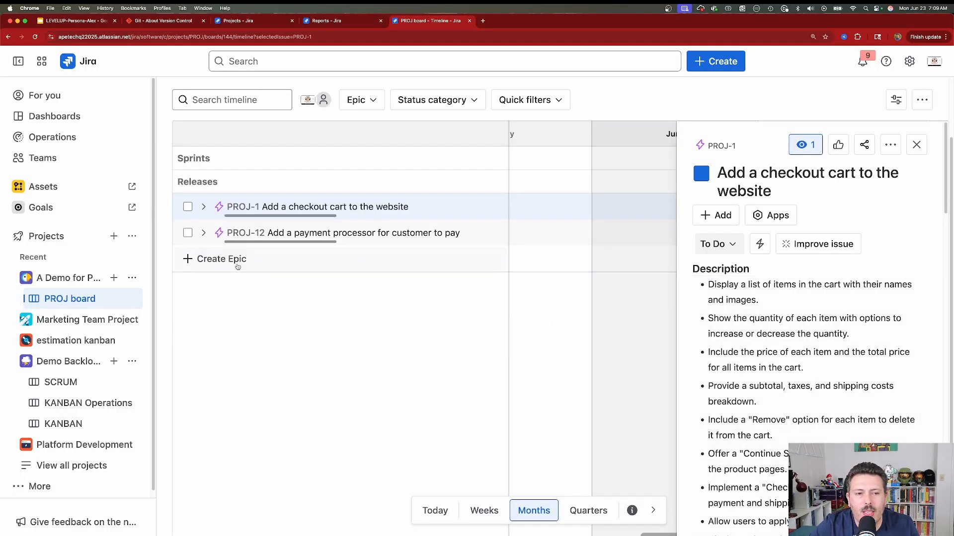
# Open the payment processor epic's details and look over its available epic colors.
pyautogui.click(221, 234)
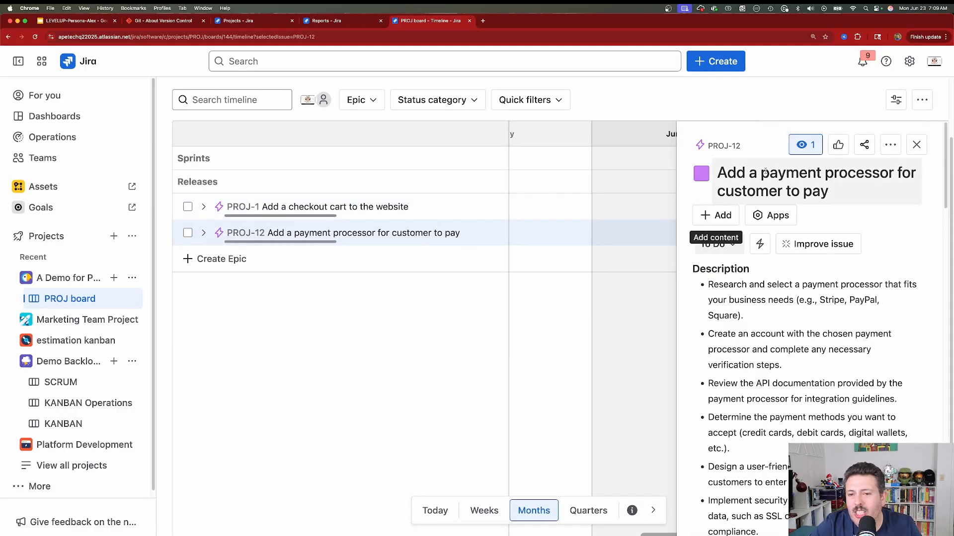
pyautogui.click(703, 177)
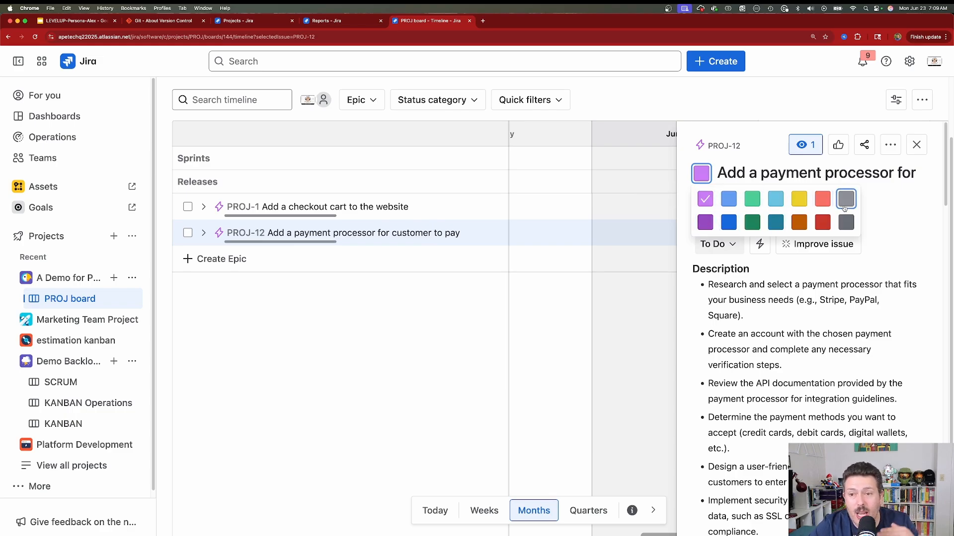
pyautogui.click(647, 163)
pyautogui.scroll(2, 335, 218)
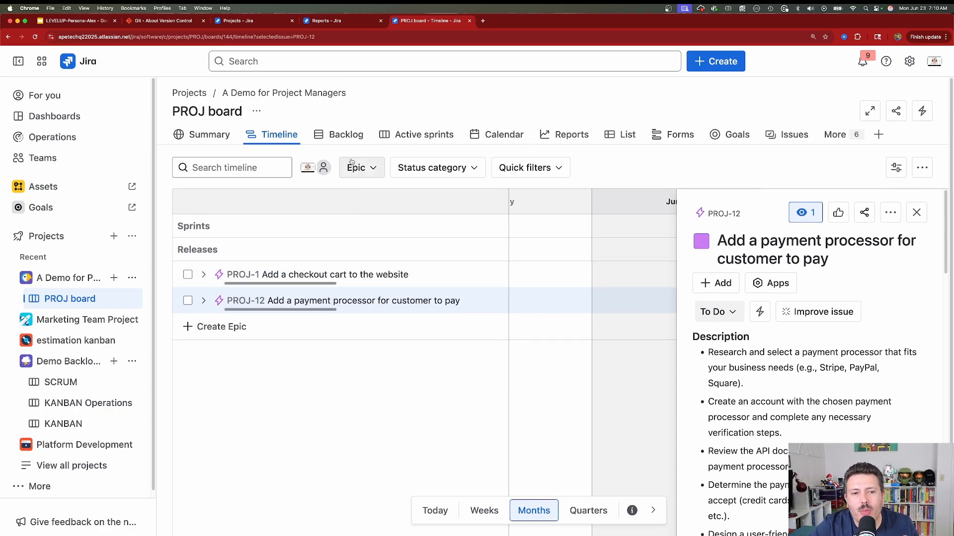
# Return to the backlog and compare the epic label colors across the checkout cart and payment processor stories.
pyautogui.click(354, 137)
pyautogui.scroll(-6, 552, 390)
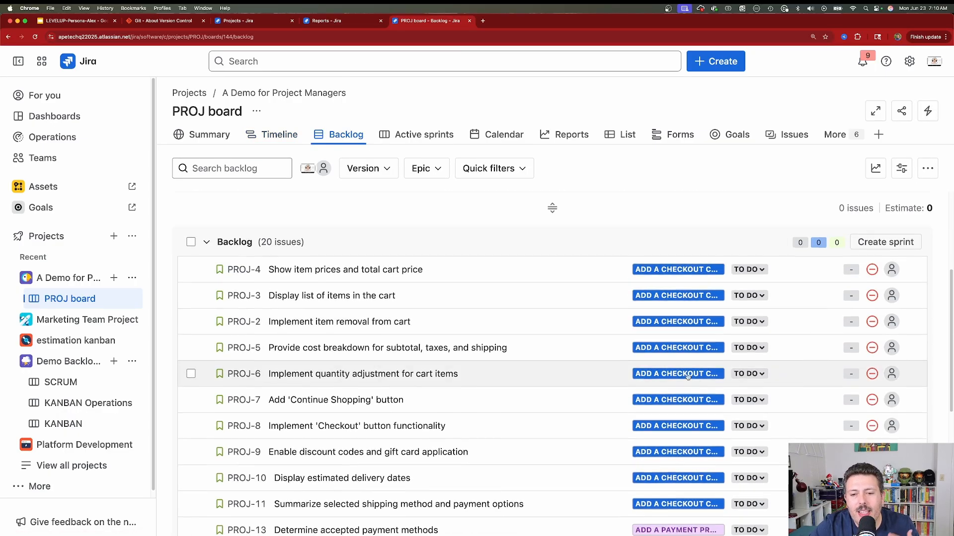
pyautogui.scroll(3, 668, 343)
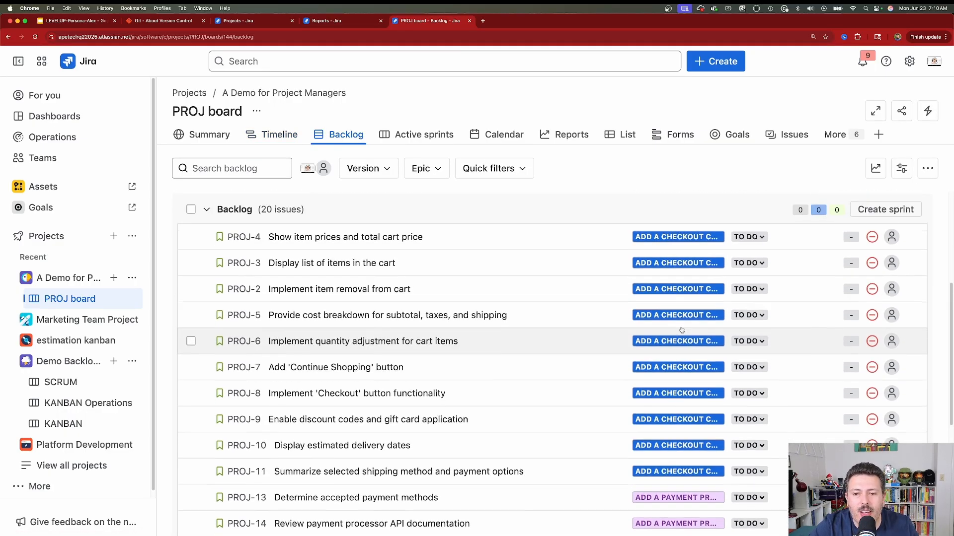
pyautogui.scroll(-4, 666, 343)
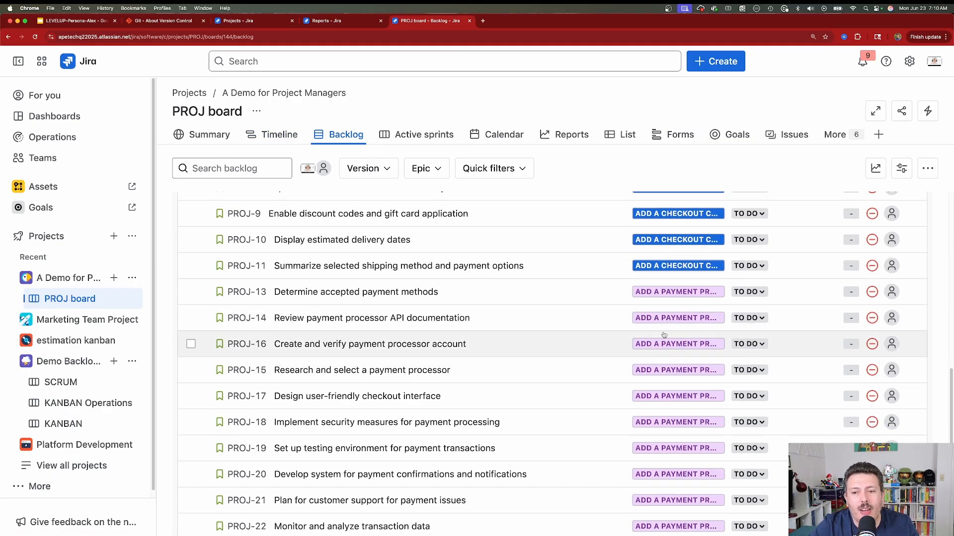
pyautogui.scroll(6, 667, 381)
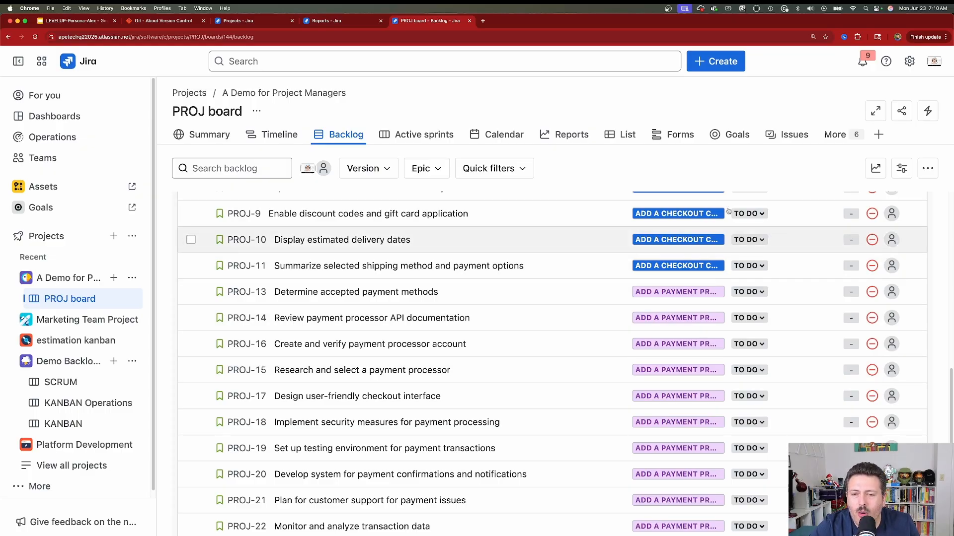
pyautogui.scroll(-6, 646, 293)
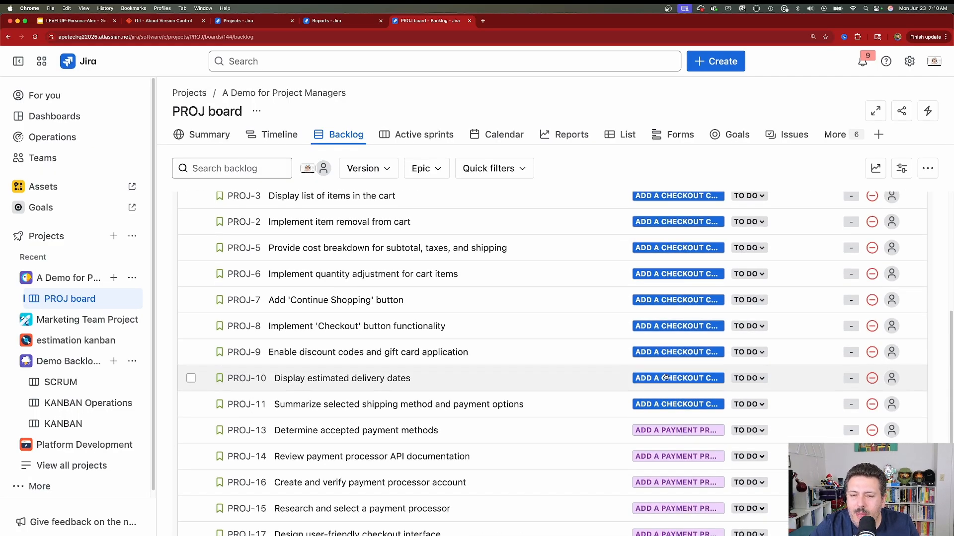
pyautogui.scroll(1, 647, 313)
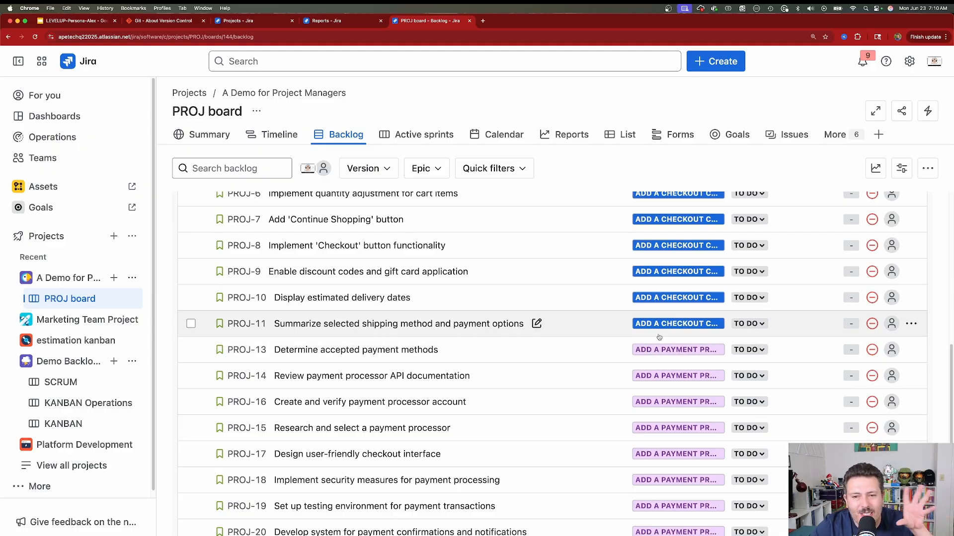
pyautogui.scroll(5, 658, 337)
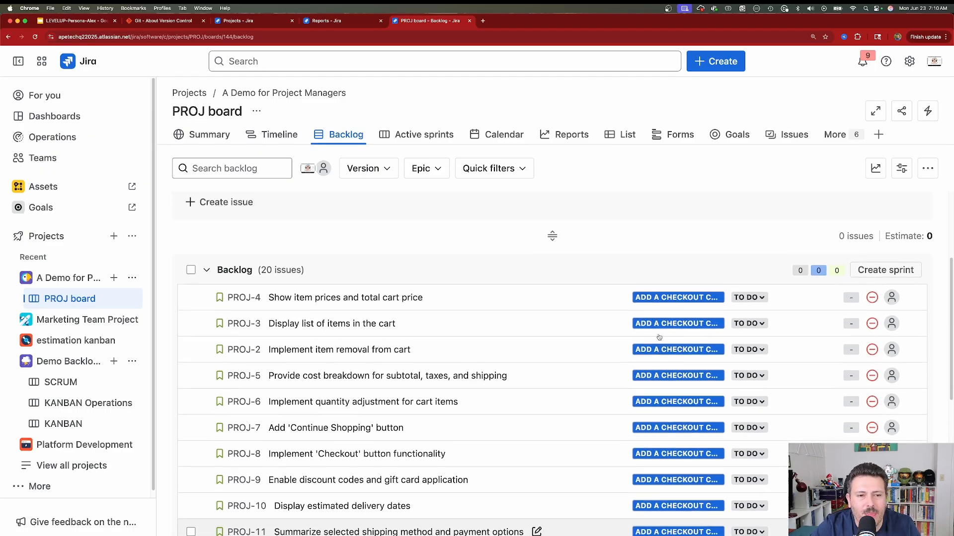
pyautogui.scroll(-1, 631, 343)
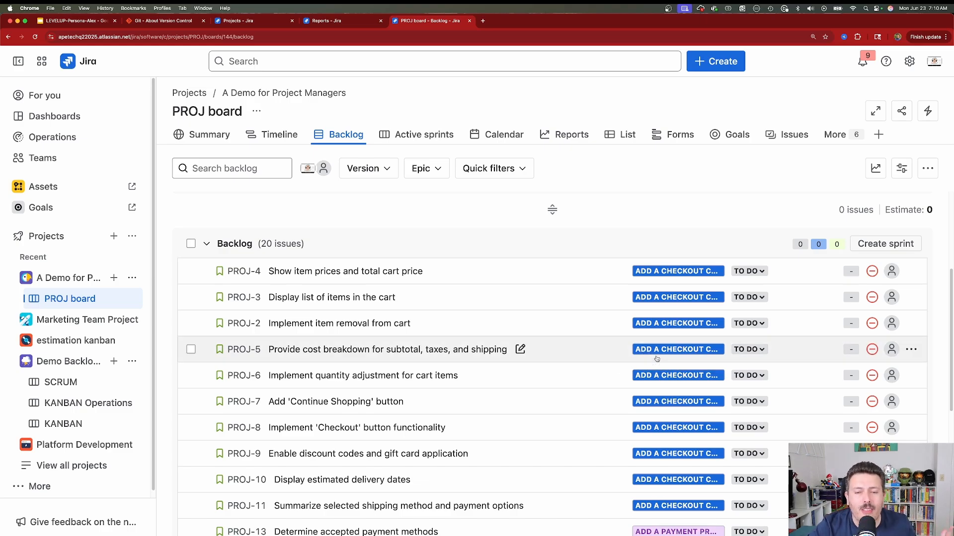
pyautogui.scroll(-2, 657, 358)
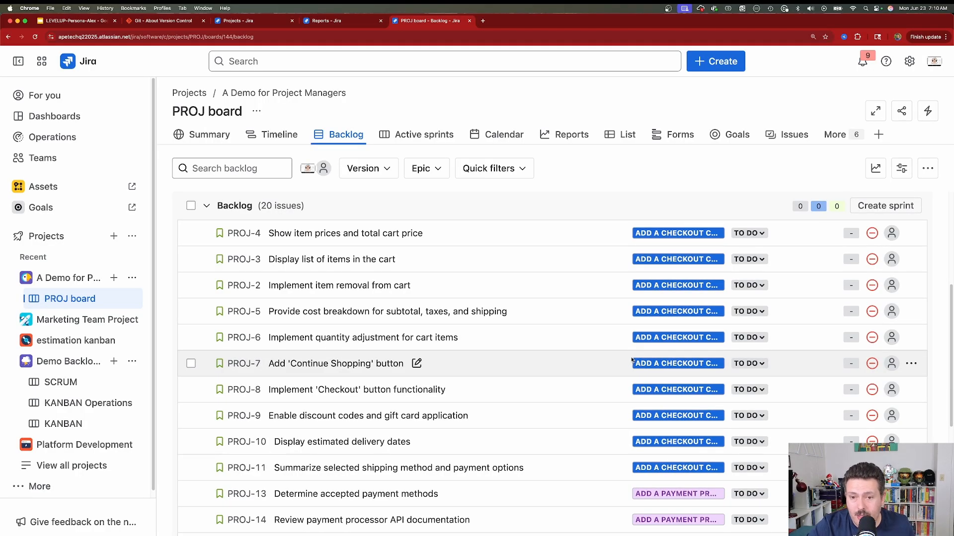
pyautogui.scroll(-1, 601, 366)
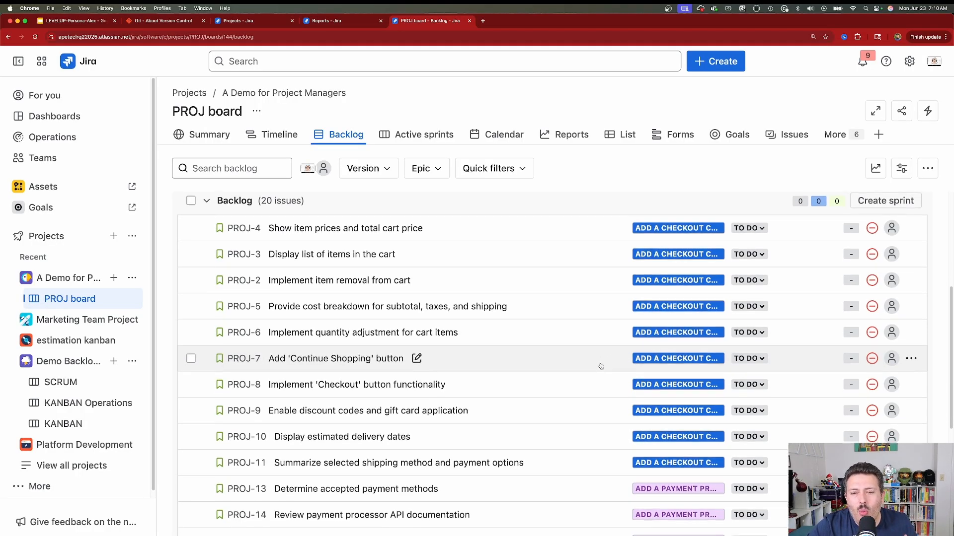
pyautogui.scroll(-3, 601, 366)
pyautogui.scroll(-1, 598, 362)
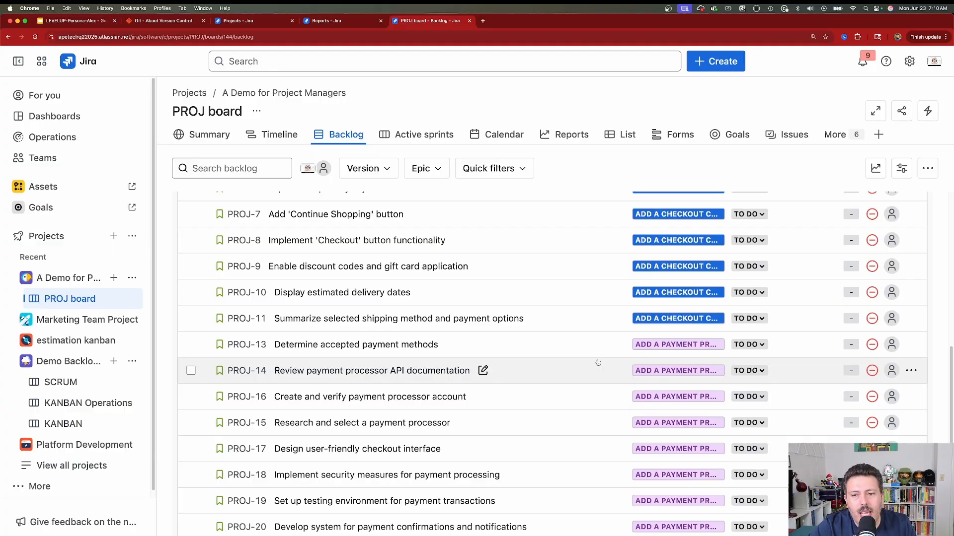
# Reorder the backlog by placing PROJ-4 directly below PROJ-5 and moving PROJ-3 down one position.
pyautogui.scroll(5, 598, 362)
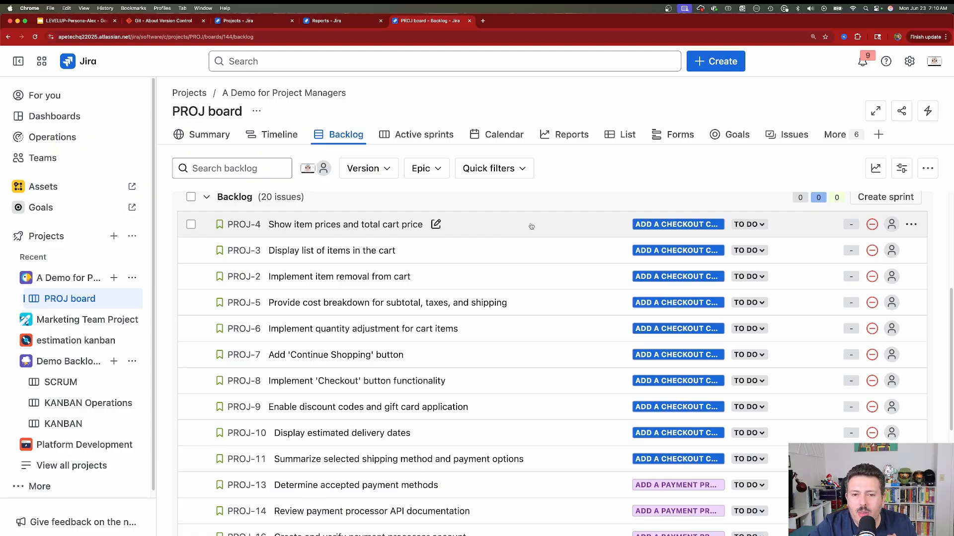
pyautogui.moveTo(529, 229); pyautogui.dragTo(522, 343)
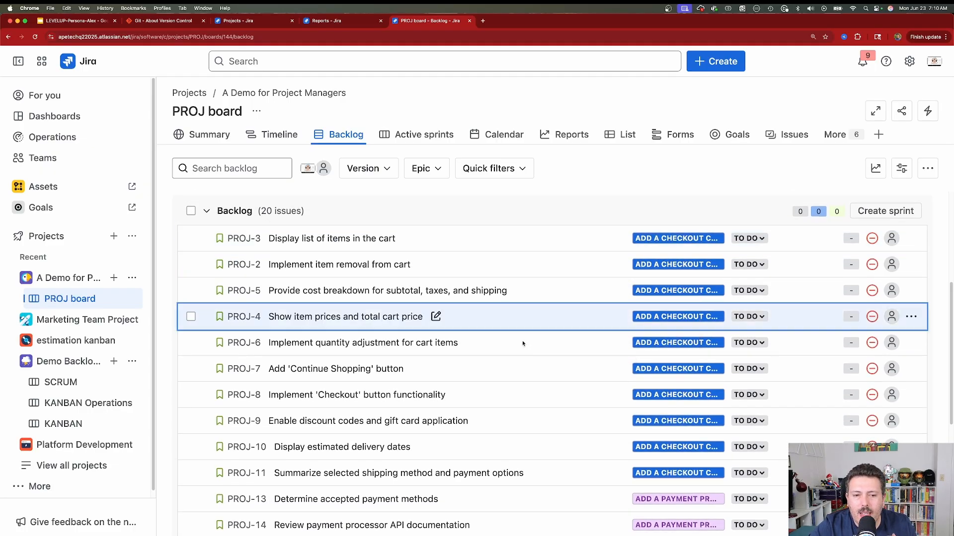
pyautogui.rightClick(534, 241)
pyautogui.moveTo(554, 253)
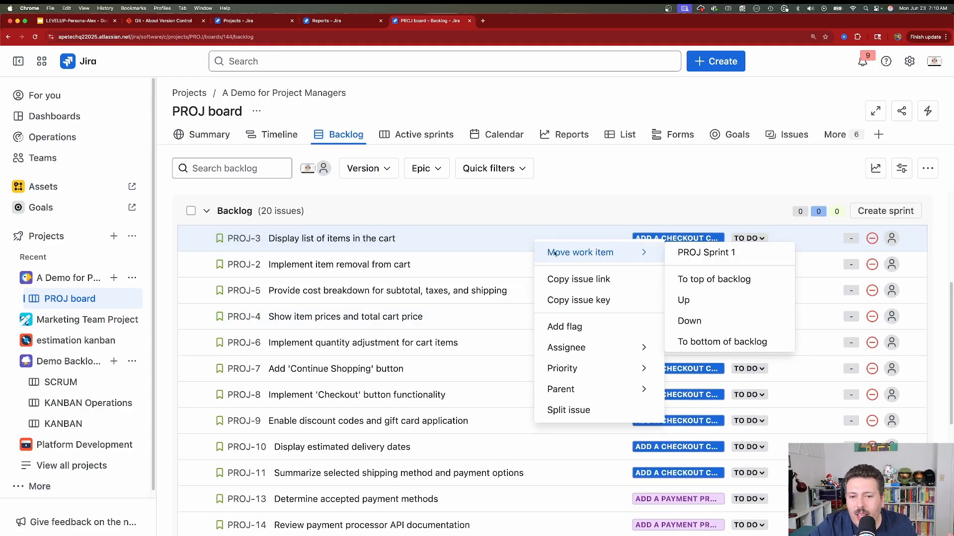
pyautogui.click(725, 328)
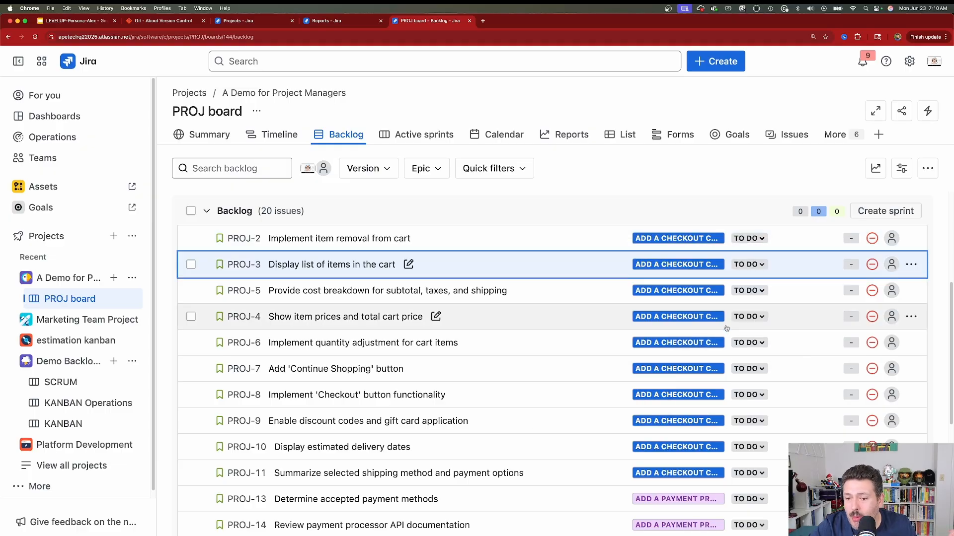
# Send the PROJ-2 'Implement item removal from cart' story to the bottom of the backlog.
pyautogui.rightClick(515, 242)
pyautogui.moveTo(558, 254)
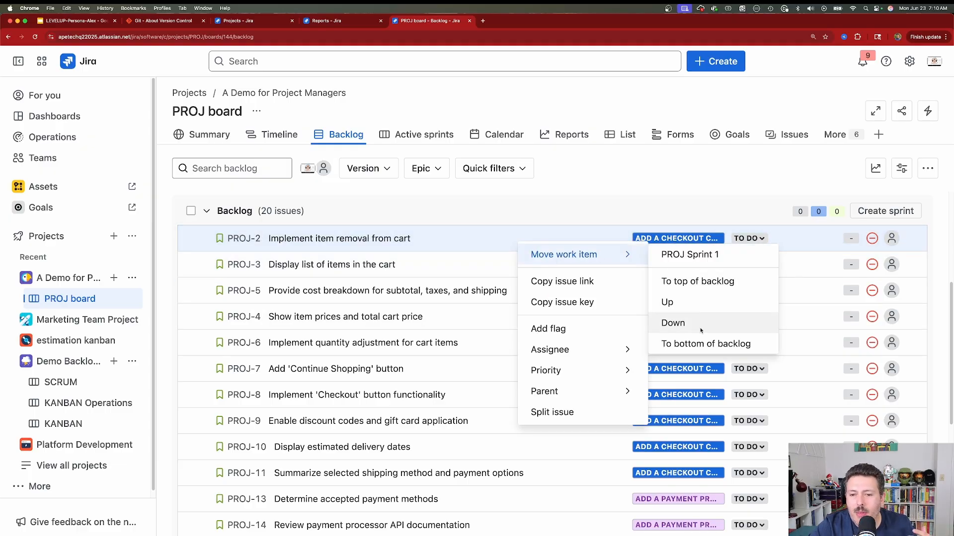
pyautogui.click(695, 345)
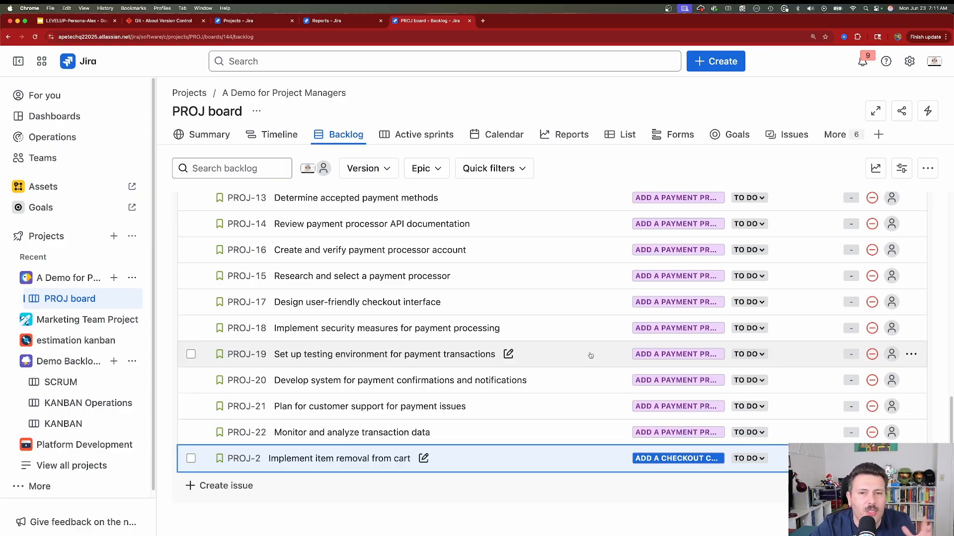
# Send the PROJ-19 'Set up testing environment for payment transactions' story to the top of the backlog.
pyautogui.scroll(1, 590, 355)
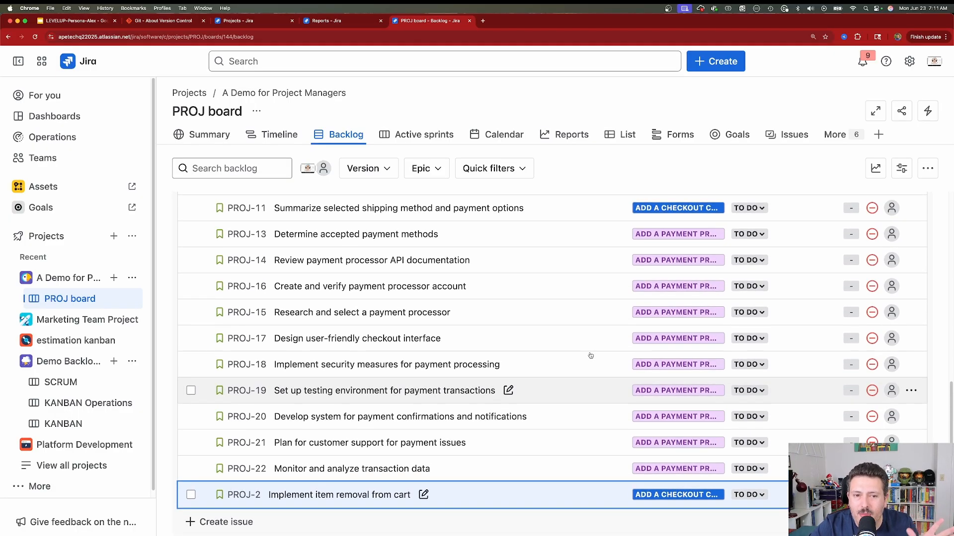
pyautogui.scroll(3, 590, 356)
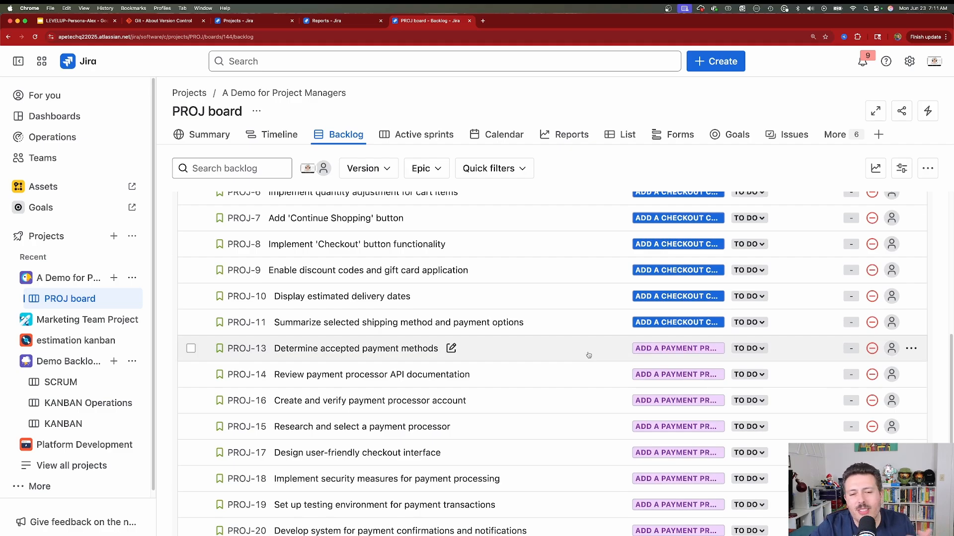
pyautogui.scroll(5, 588, 355)
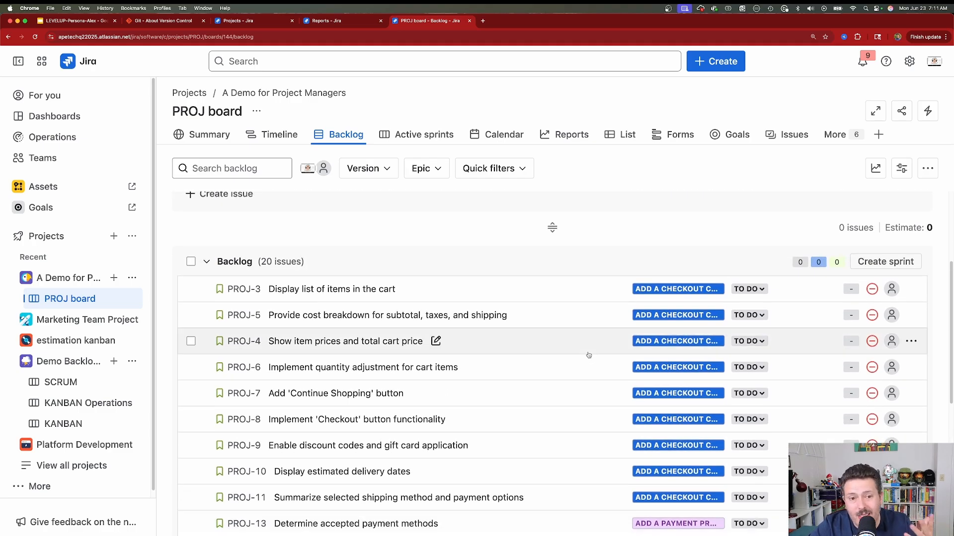
pyautogui.scroll(-1, 595, 352)
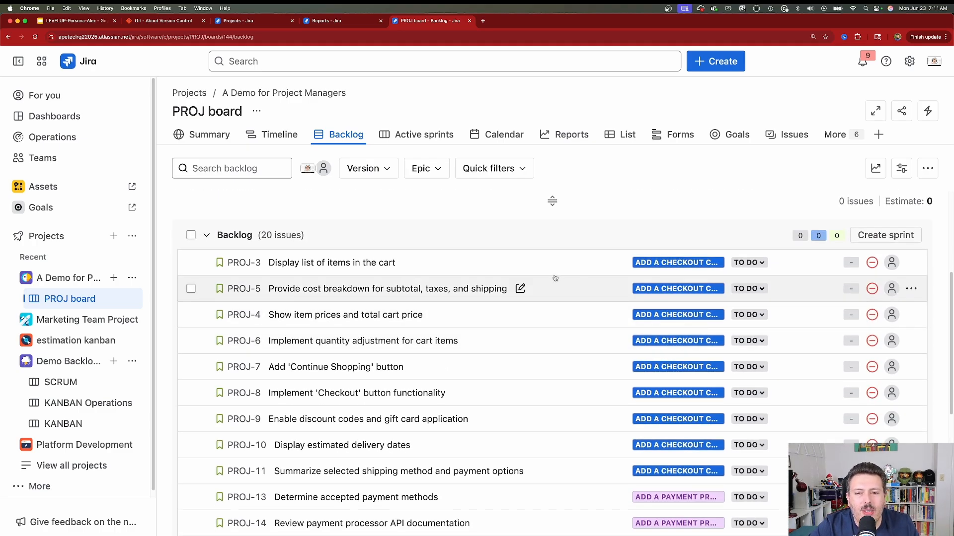
pyautogui.rightClick(563, 262)
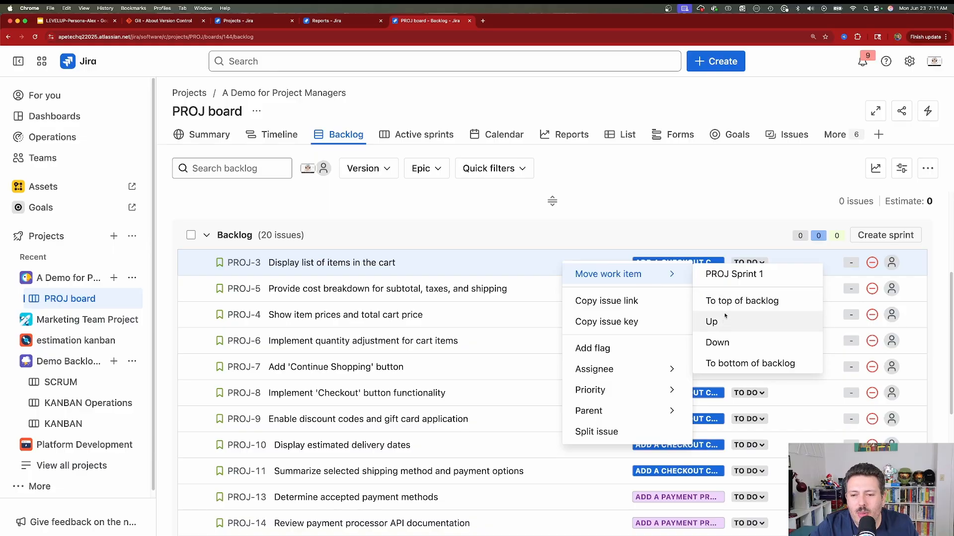
pyautogui.scroll(-6, 489, 361)
pyautogui.scroll(-1, 490, 362)
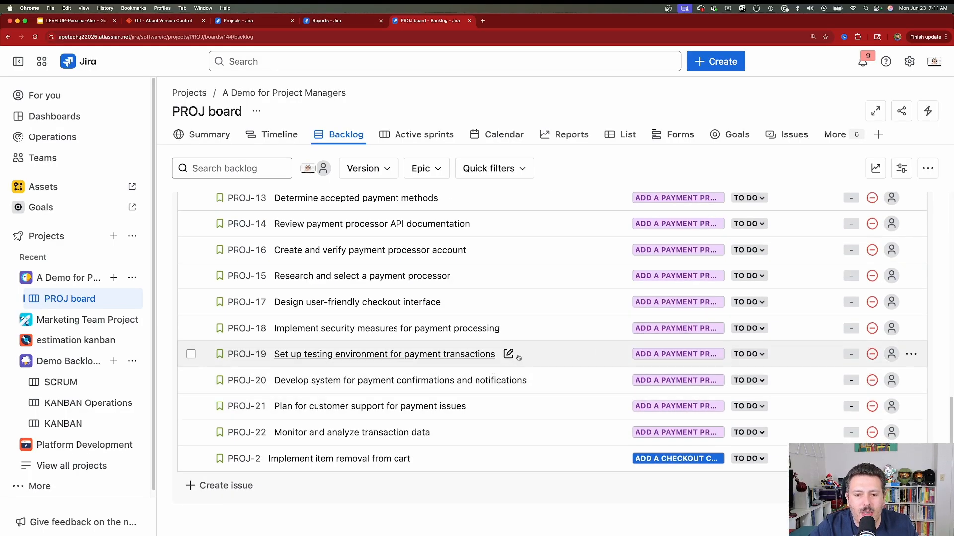
pyautogui.rightClick(555, 356)
pyautogui.moveTo(606, 362)
pyautogui.click(730, 391)
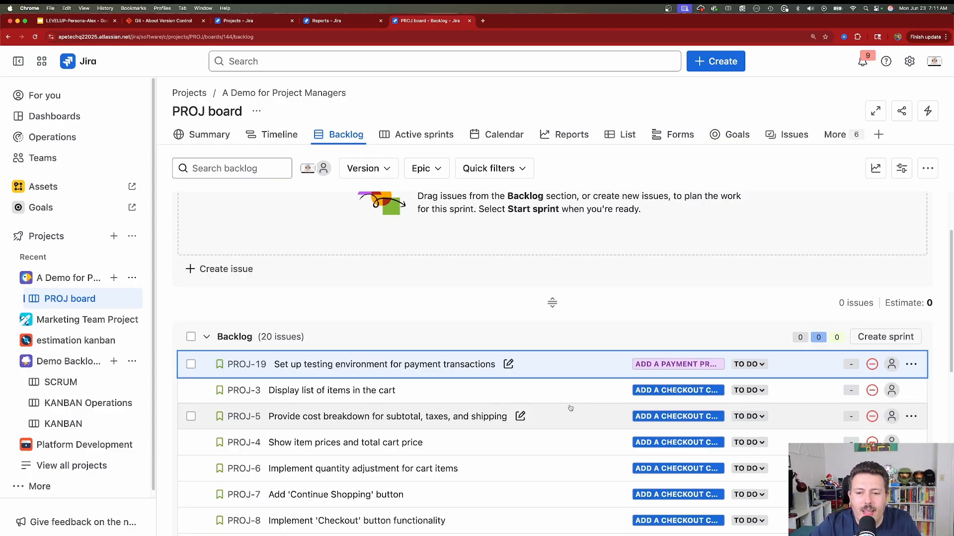
# Open the PROJ-19 story's details and review its description, development fields and activity section, closing them when done.
pyautogui.scroll(-3, 570, 409)
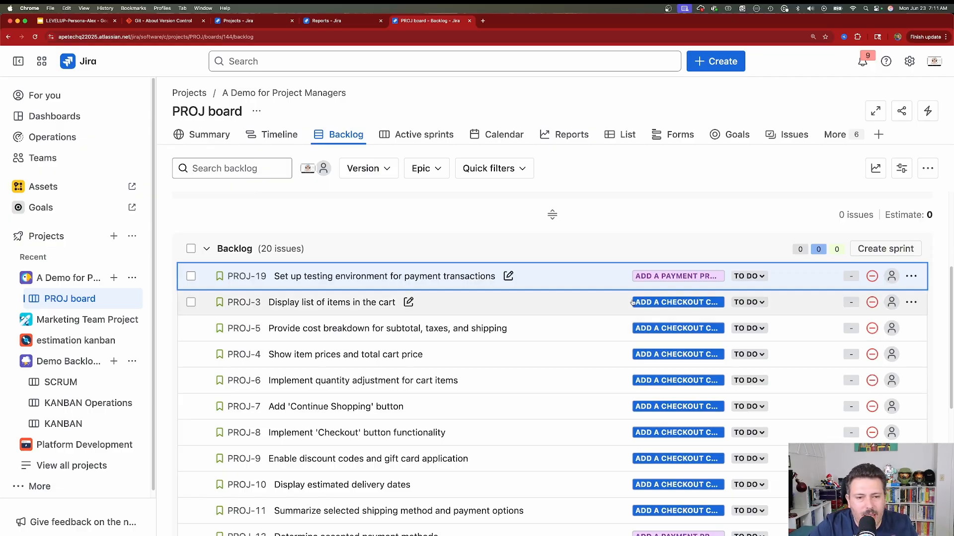
pyautogui.click(541, 277)
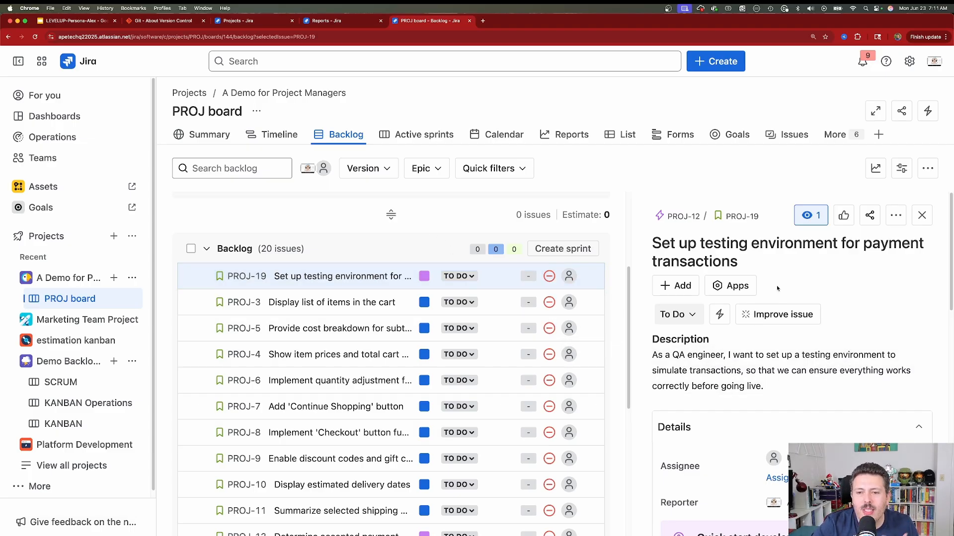
pyautogui.scroll(-7, 798, 303)
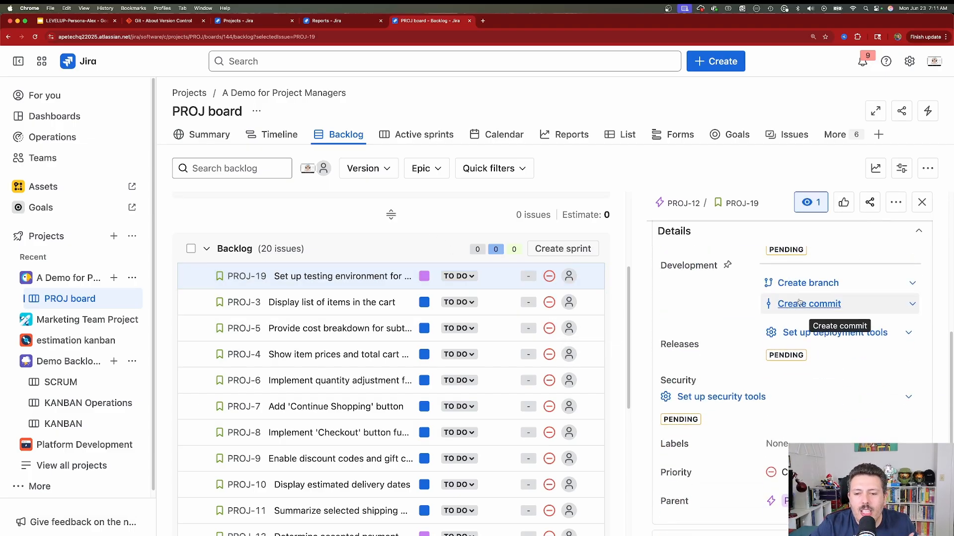
pyautogui.scroll(7, 798, 303)
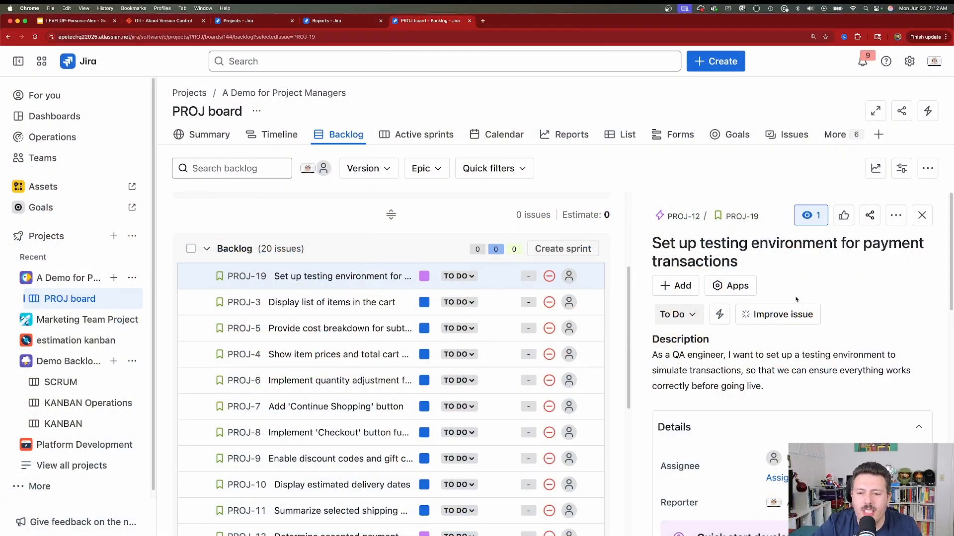
pyautogui.scroll(-5, 809, 372)
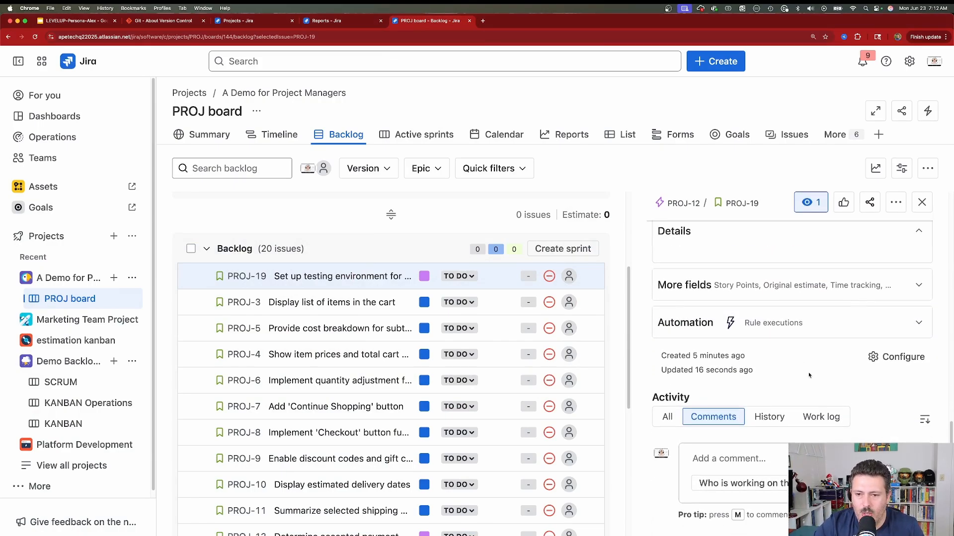
pyautogui.scroll(5, 809, 372)
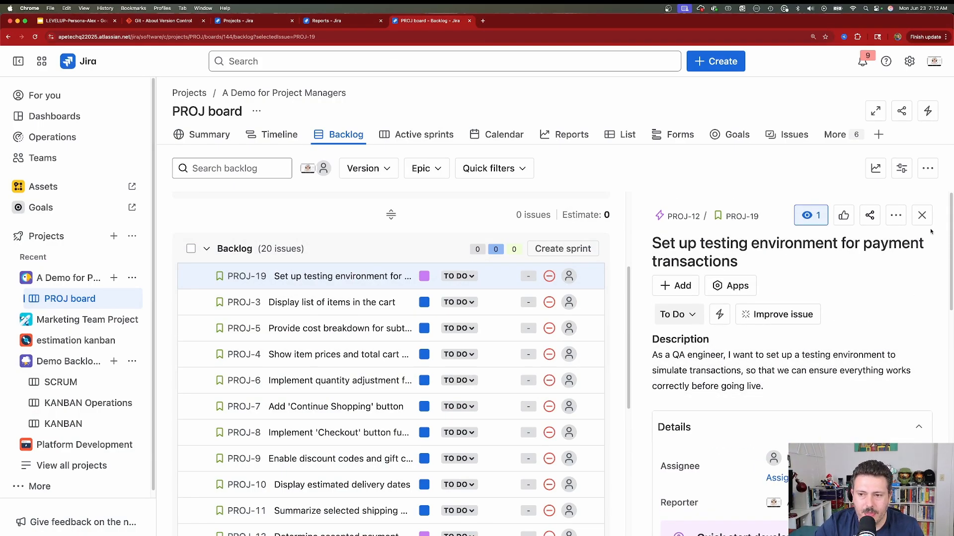
pyautogui.click(921, 215)
# Schedule PROJ Sprint 1 with a 2-week duration starting 6/23/2025, leaving the sprint goal empty, and save the sprint.
pyautogui.scroll(2, 562, 352)
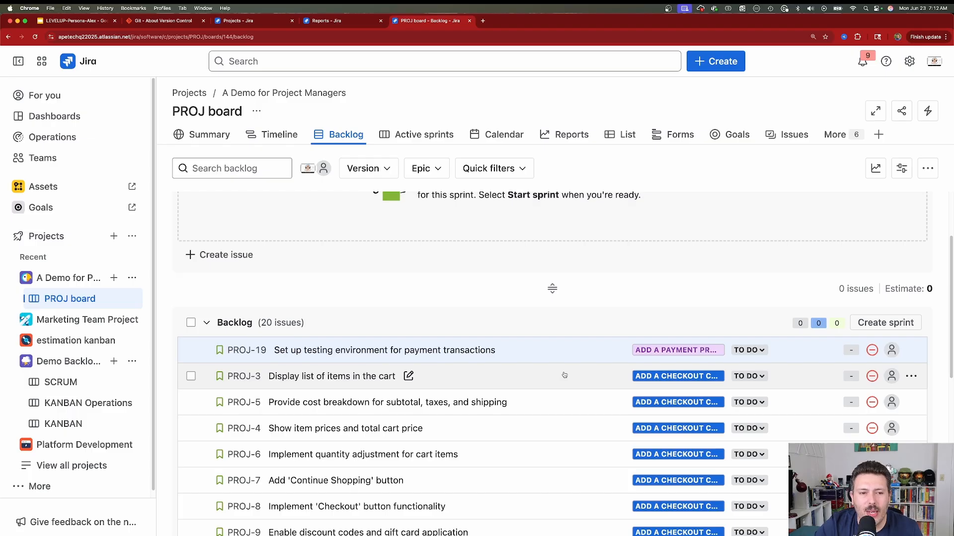
pyautogui.scroll(3, 561, 370)
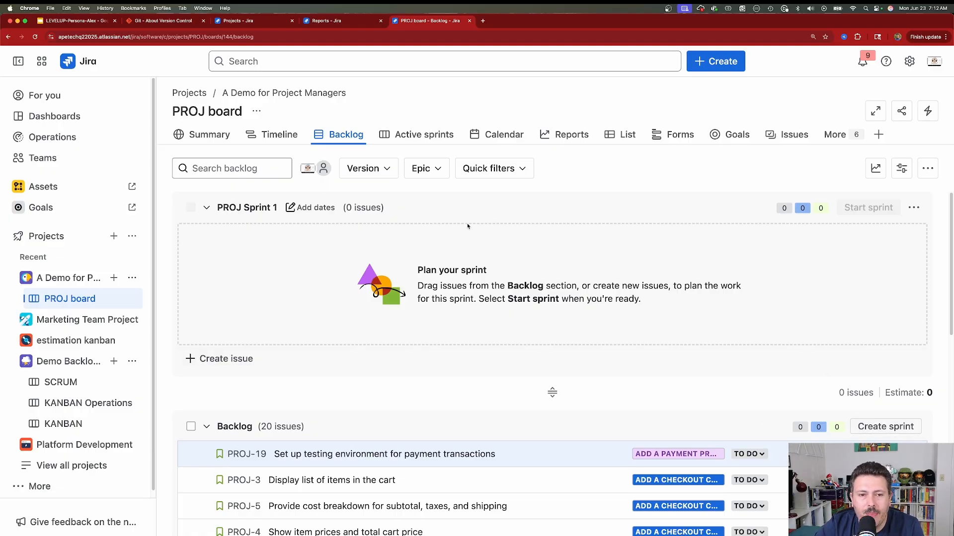
pyautogui.click(299, 208)
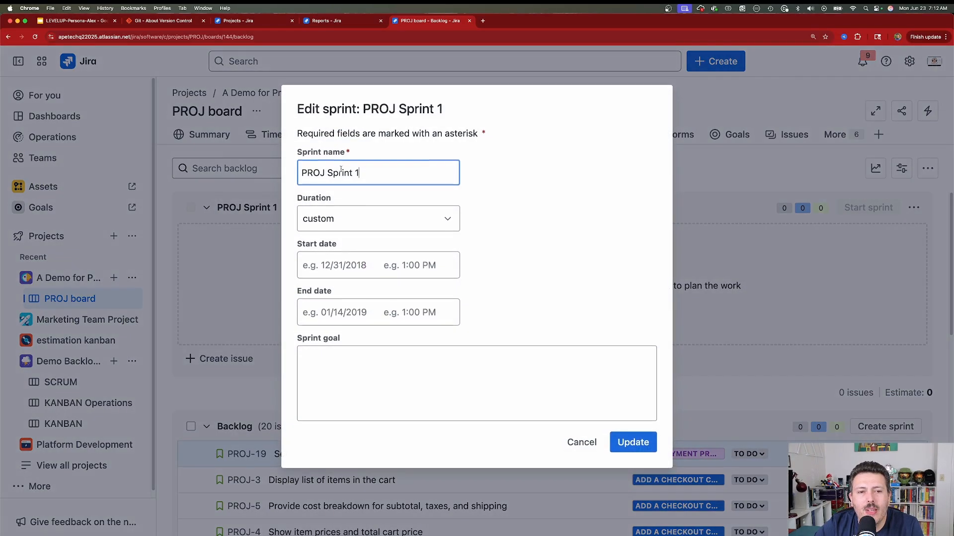
pyautogui.click(340, 221)
pyautogui.click(338, 279)
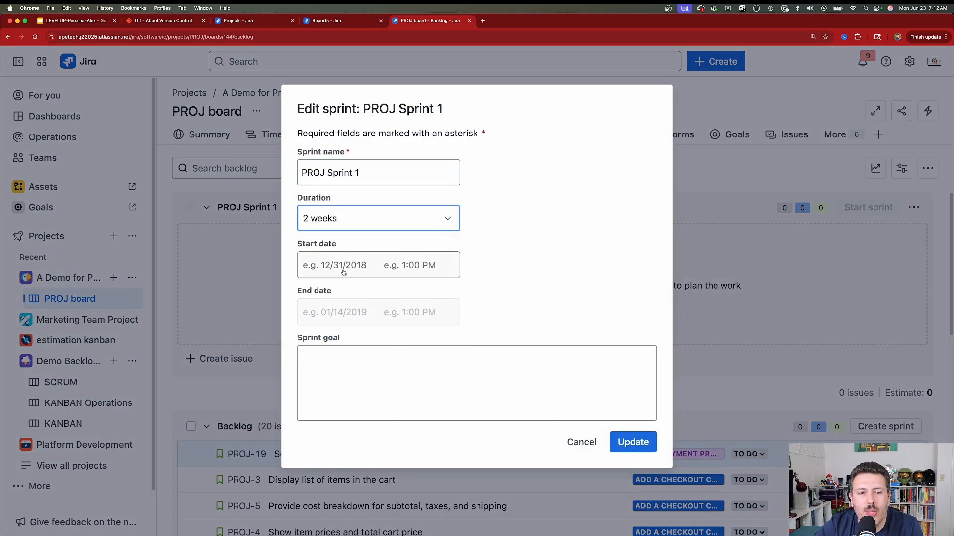
pyautogui.click(345, 271)
pyautogui.click(354, 410)
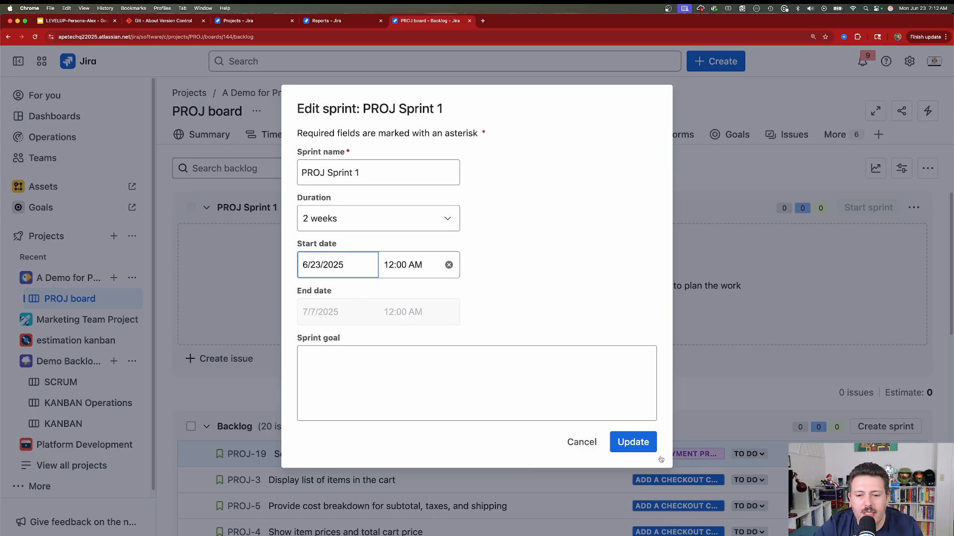
pyautogui.click(469, 373)
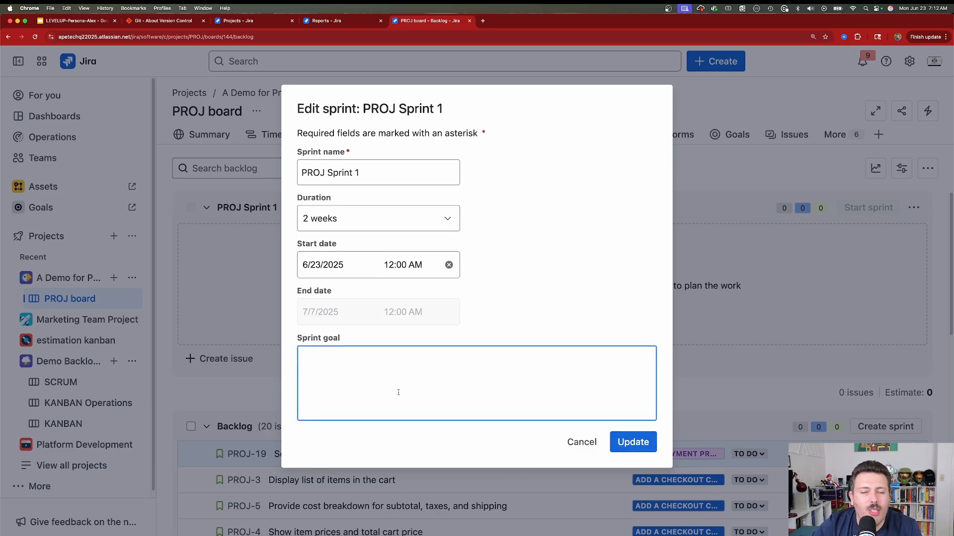
pyautogui.click(633, 443)
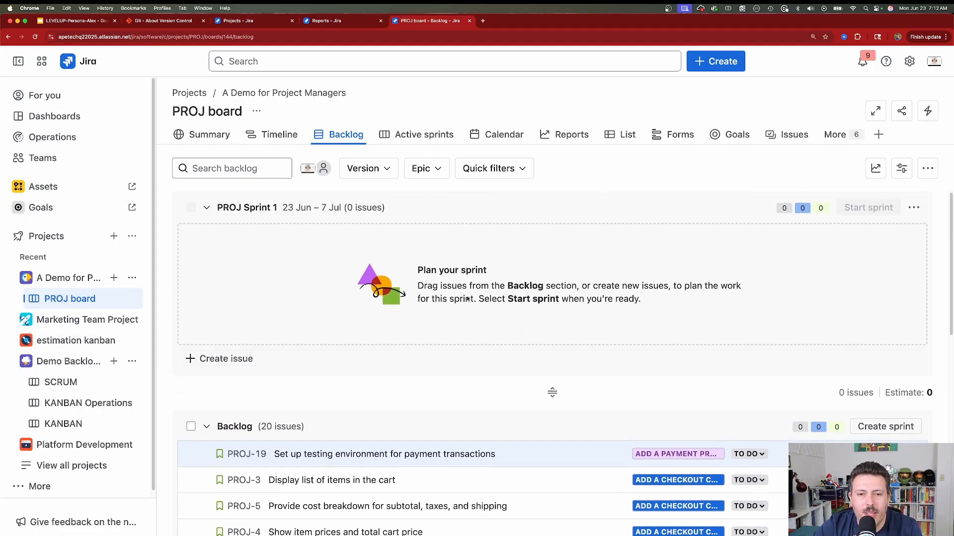
# Move the PROJ-19 and PROJ-3 stories from the backlog into PROJ Sprint 1.
pyautogui.rightClick(529, 460)
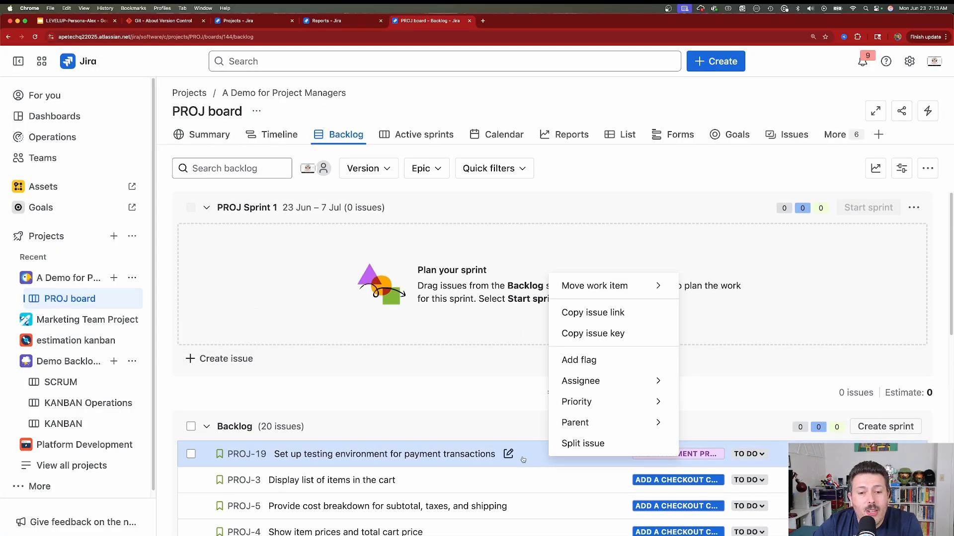
pyautogui.moveTo(627, 289)
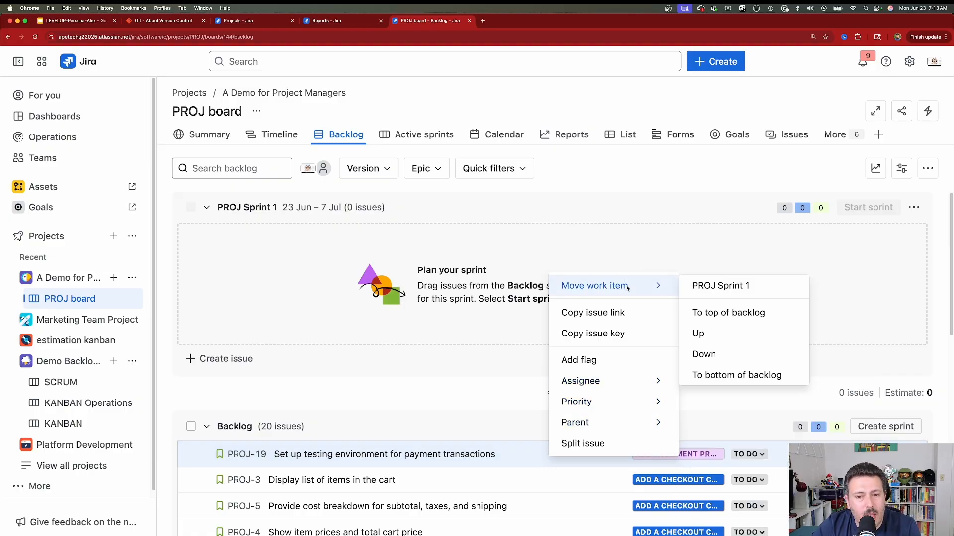
pyautogui.click(720, 287)
pyautogui.rightClick(571, 359)
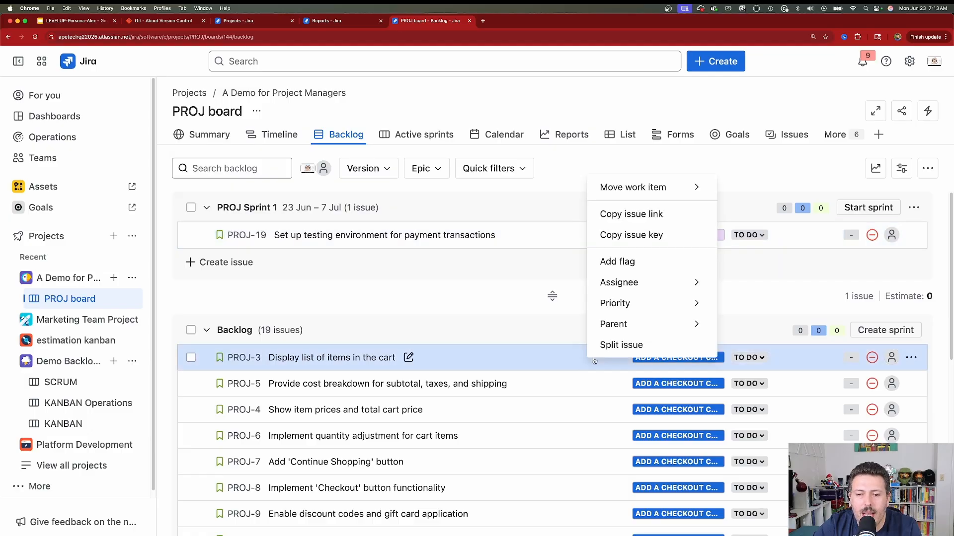
pyautogui.moveTo(695, 188)
pyautogui.click(735, 205)
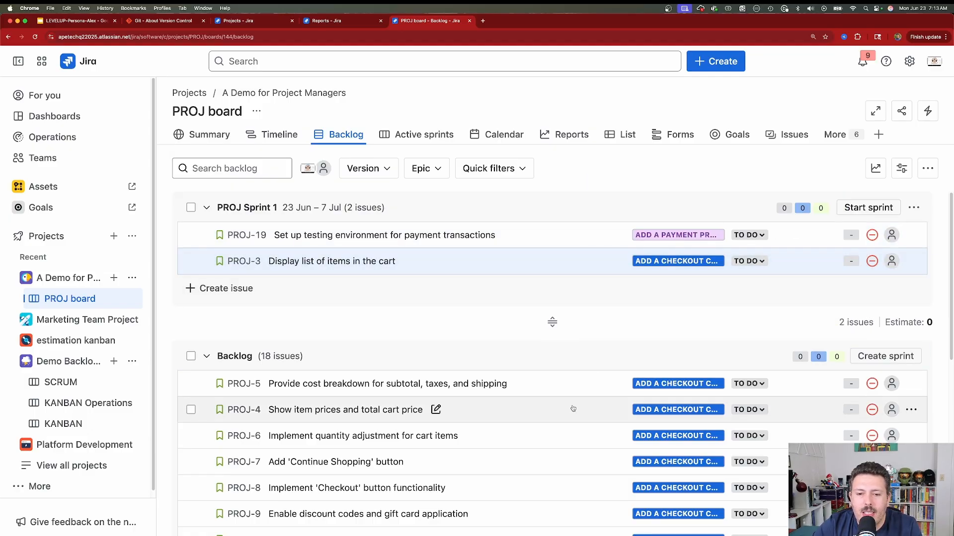
# Move the PROJ-5 and PROJ-4 stories from the backlog into PROJ Sprint 1.
pyautogui.rightClick(573, 390)
pyautogui.moveTo(641, 217)
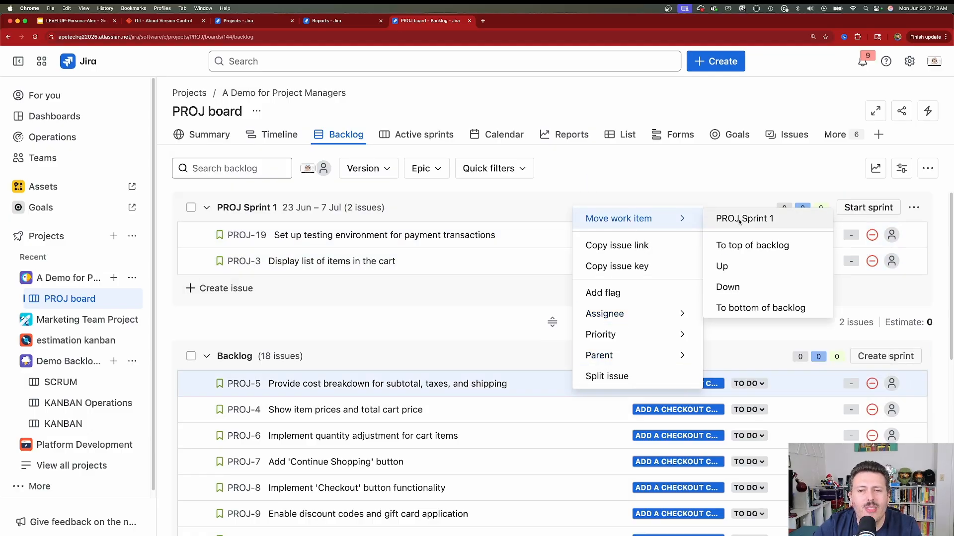
pyautogui.click(723, 217)
pyautogui.scroll(-1, 552, 395)
pyautogui.rightClick(551, 395)
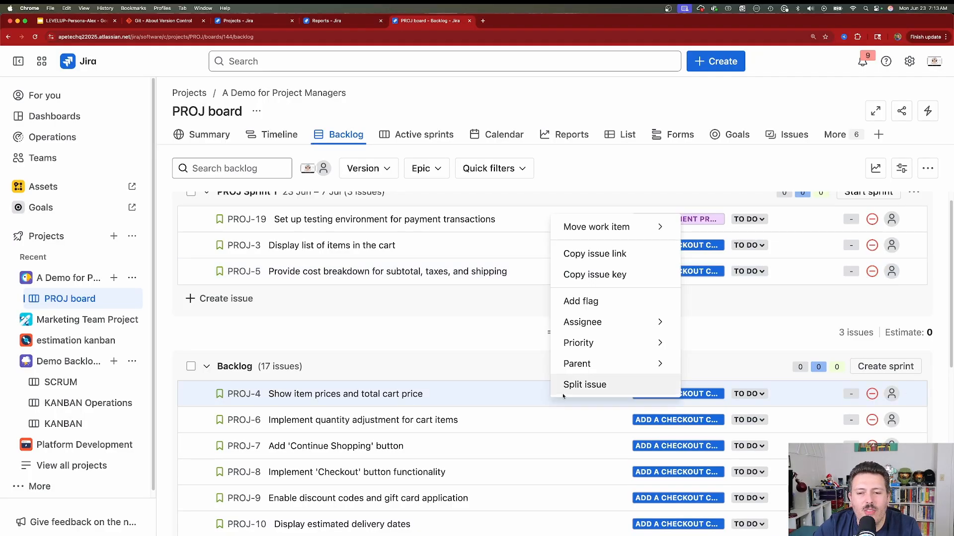
pyautogui.moveTo(622, 233)
pyautogui.click(715, 227)
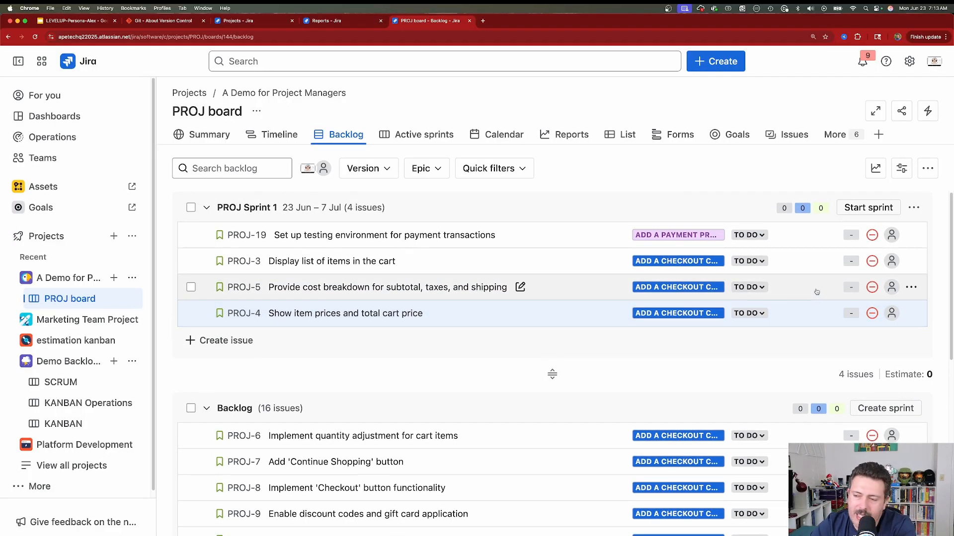
# Set the PROJ-19 story's story points to 3 in PROJ Sprint 1.
pyautogui.click(851, 236)
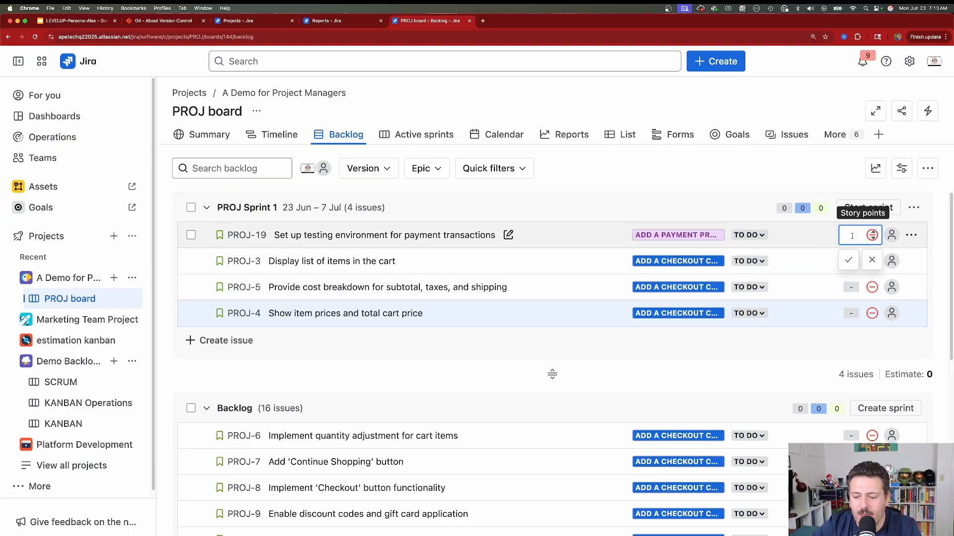
pyautogui.write('3')
pyautogui.press('Return')
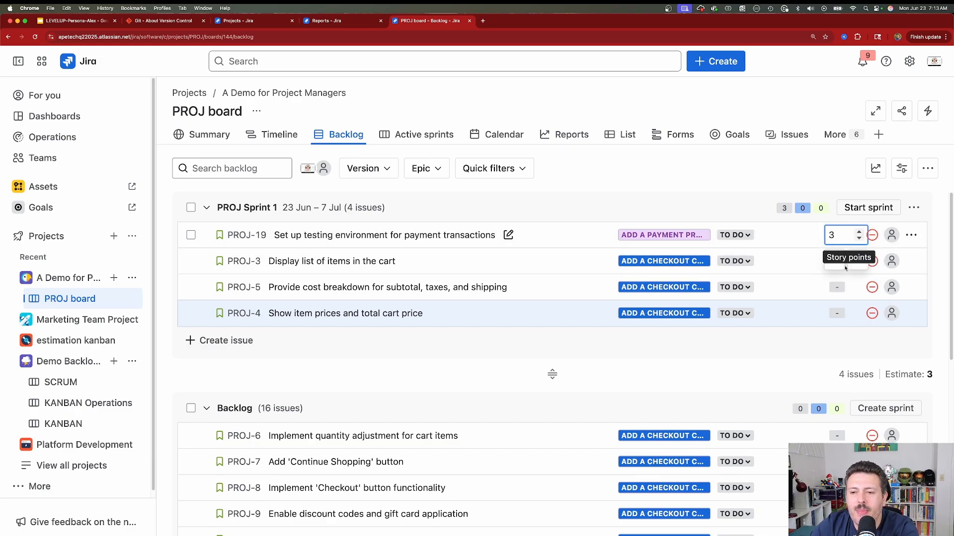
# Set the story points in PROJ Sprint 1 to 2 for PROJ-3, 5 for PROJ-5, and 8 for PROJ-4.
pyautogui.click(838, 263)
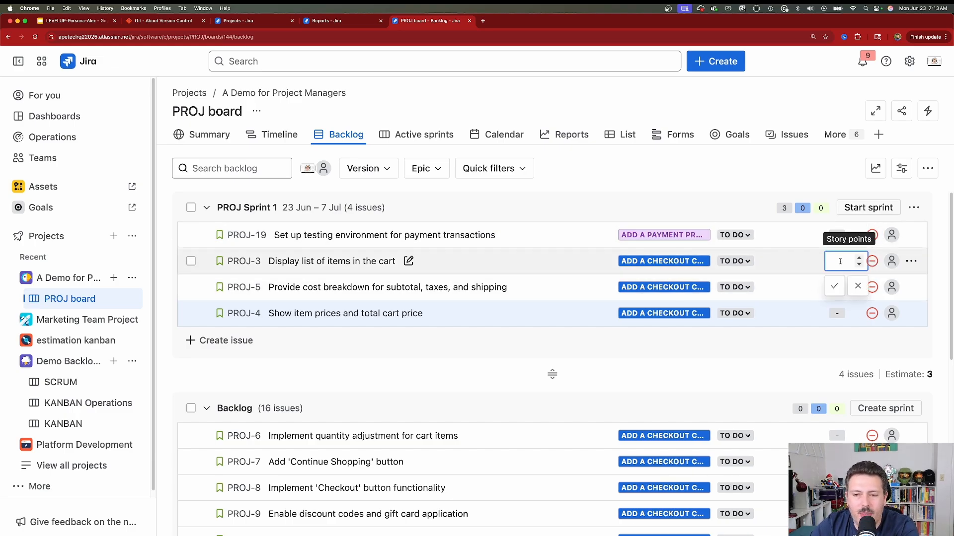
pyautogui.write('2')
pyautogui.press('Return')
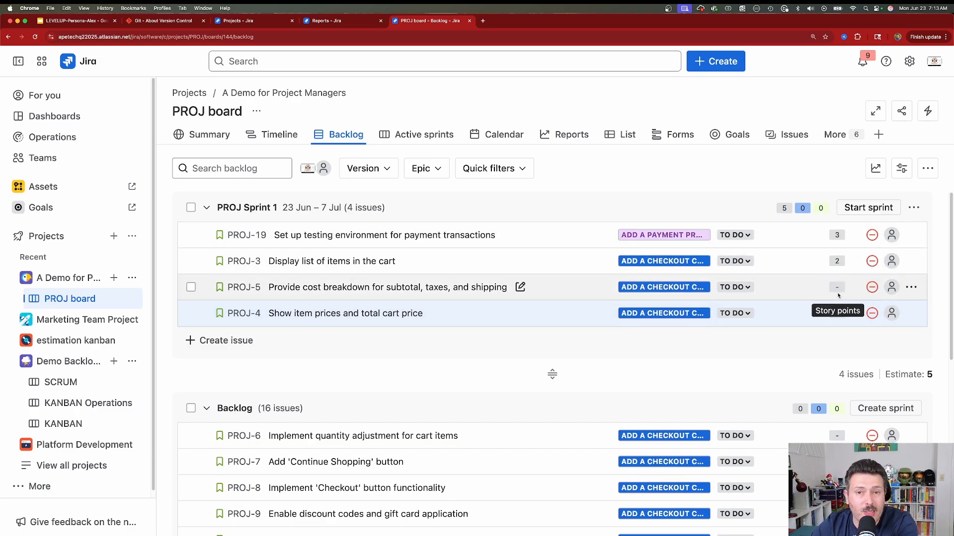
pyautogui.click(837, 287)
pyautogui.click(840, 313)
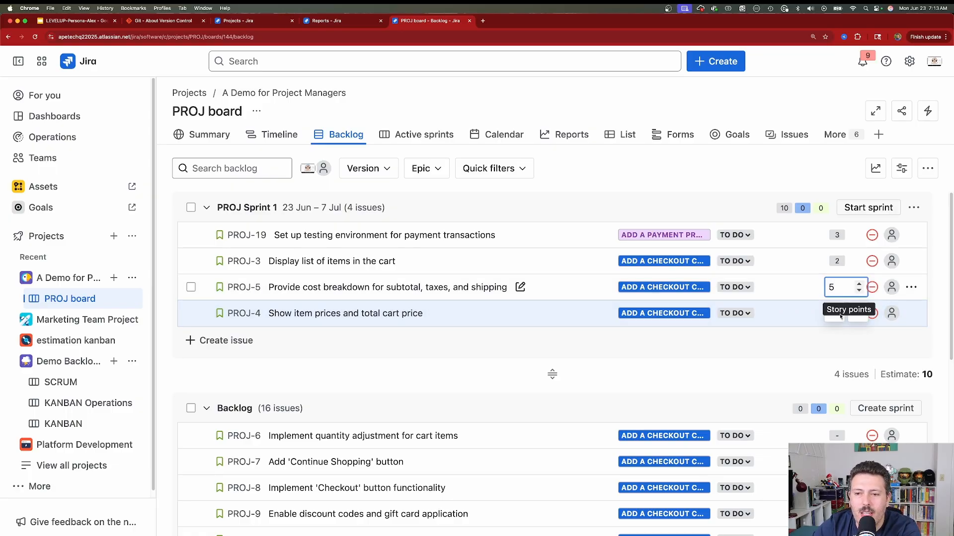
pyautogui.click(836, 313)
pyautogui.write('8')
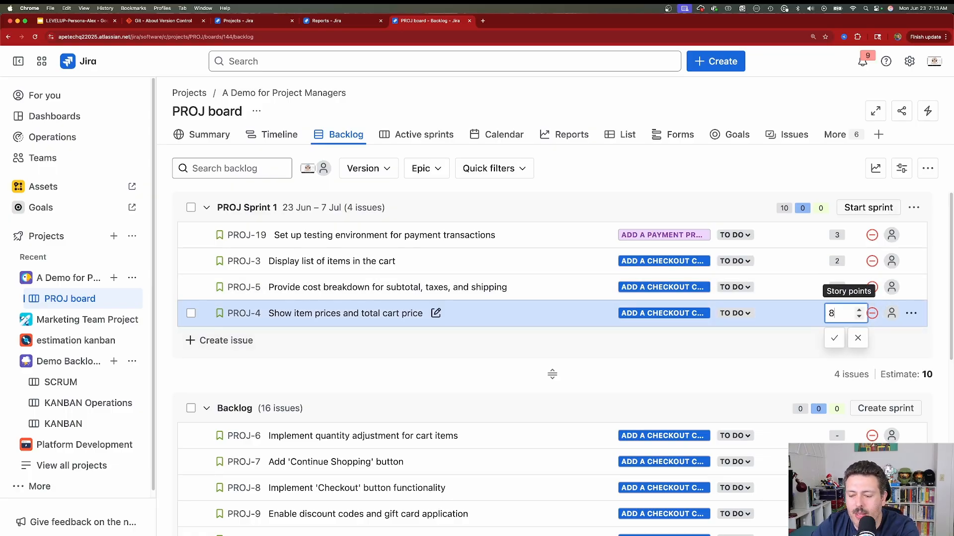
pyautogui.press('Return')
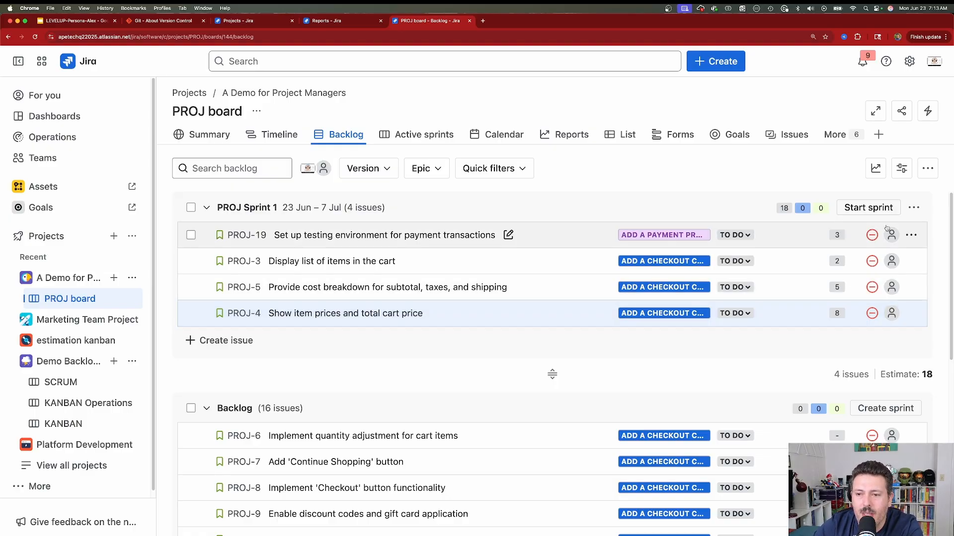
# Set the priority of PROJ-19 to Highest, PROJ-3 to Medium and PROJ-5 to Low, and move PROJ-4 above PROJ-19 in the sprint.
pyautogui.click(872, 236)
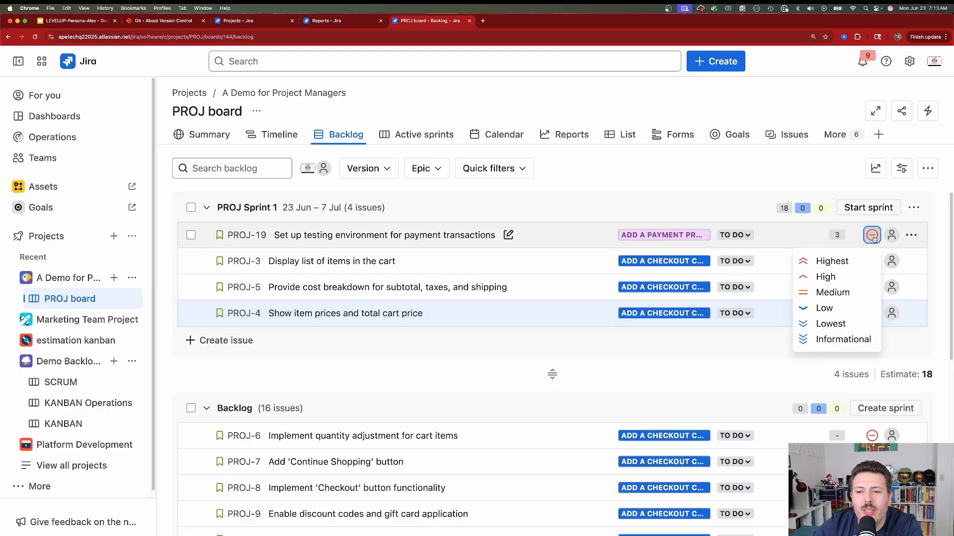
pyautogui.click(842, 260)
pyautogui.click(872, 262)
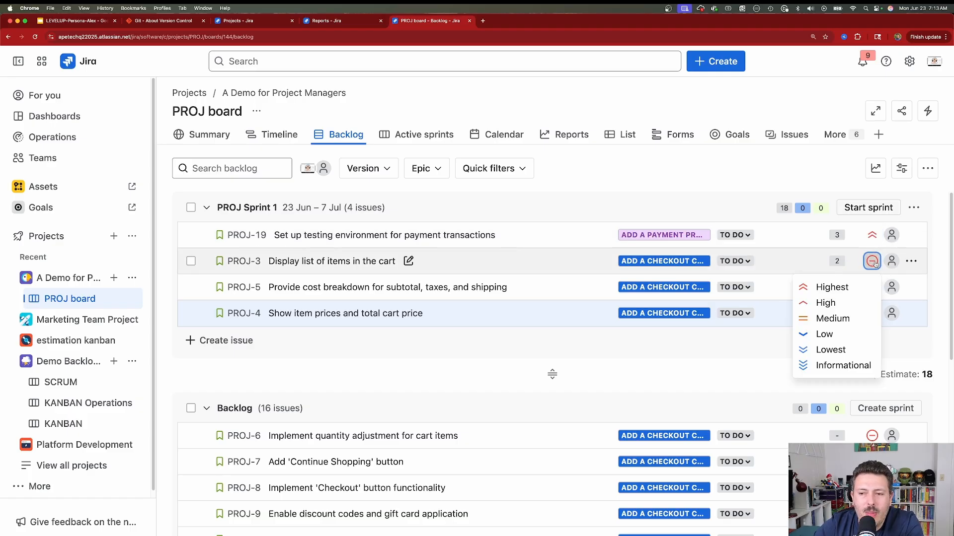
pyautogui.click(839, 318)
pyautogui.click(873, 287)
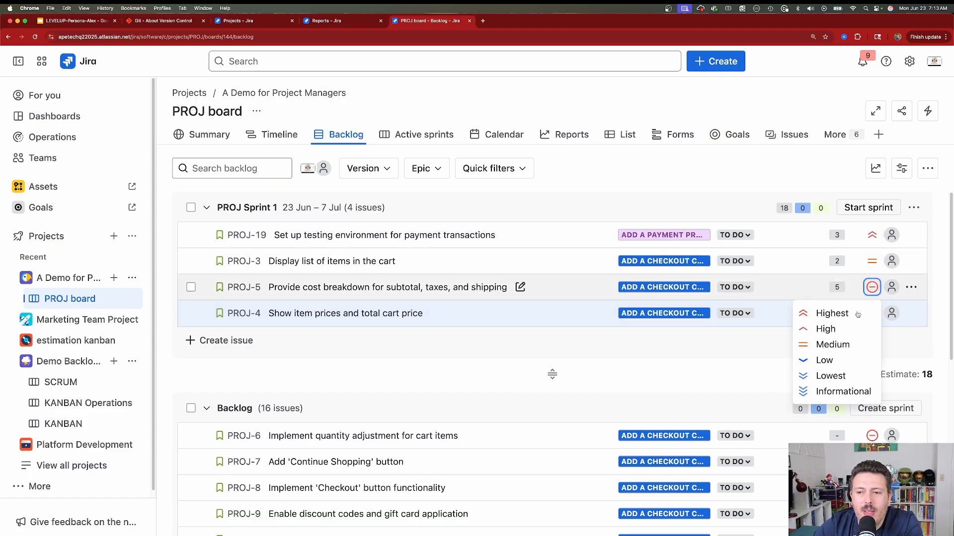
pyautogui.click(824, 360)
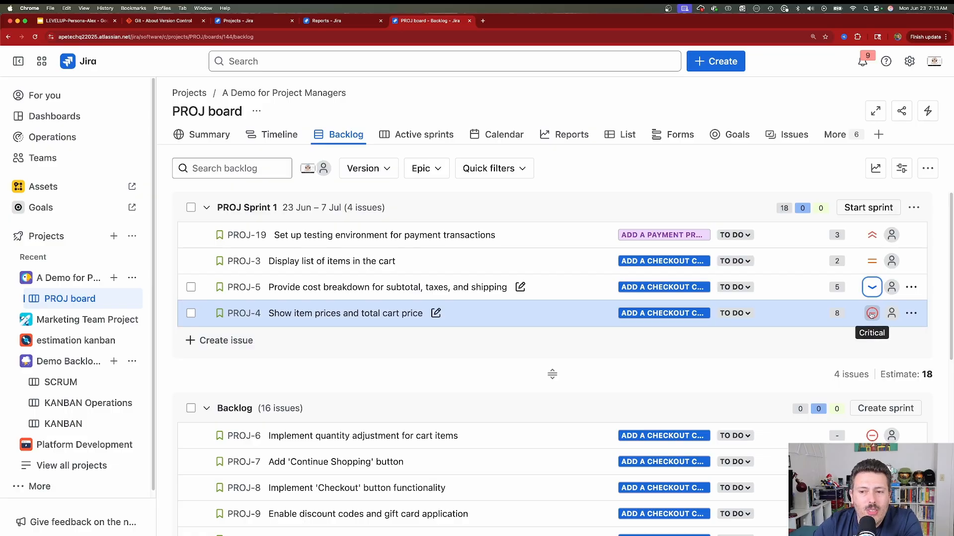
pyautogui.moveTo(577, 314); pyautogui.dragTo(508, 232)
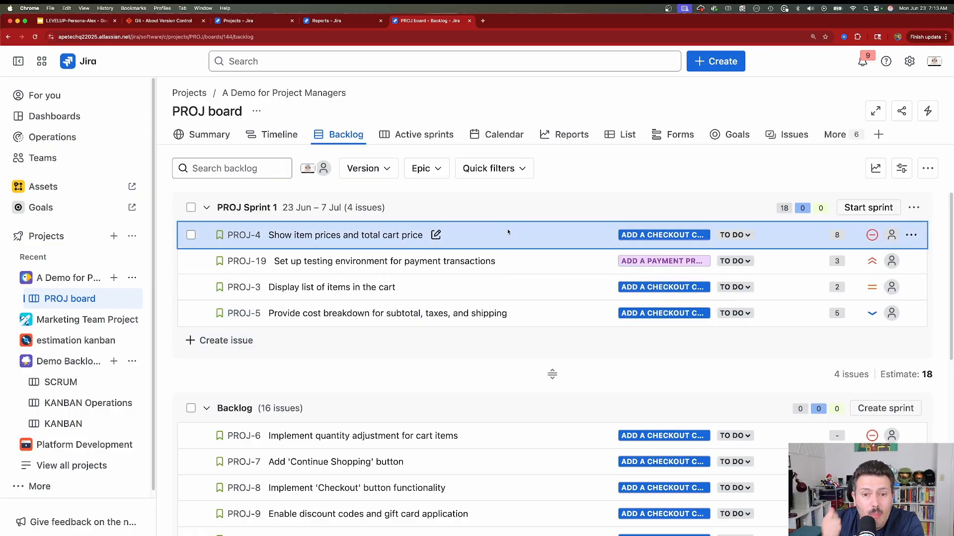
# Assign PROJ-4 and PROJ-5 to one team member, and PROJ-19 and PROJ-3 each to a different team member.
pyautogui.click(890, 236)
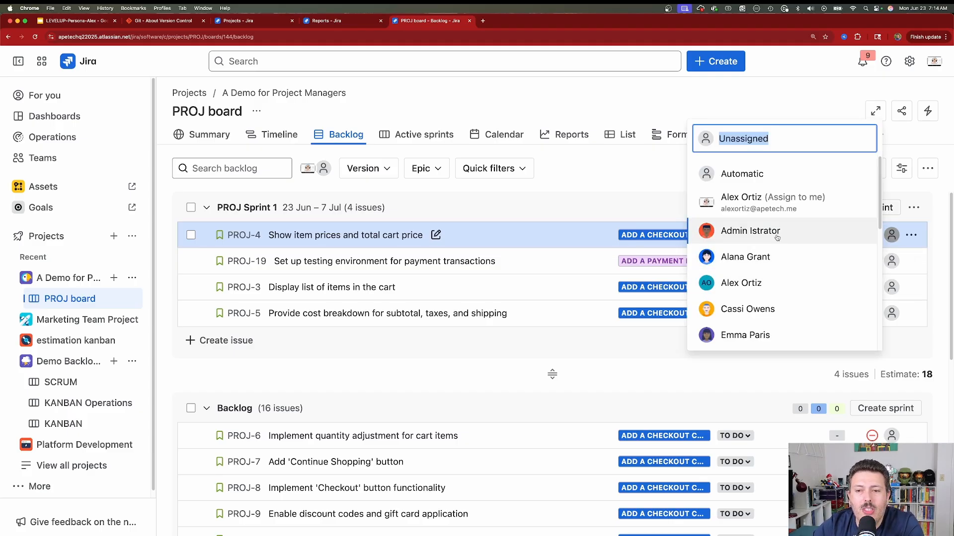
pyautogui.click(798, 258)
pyautogui.click(891, 290)
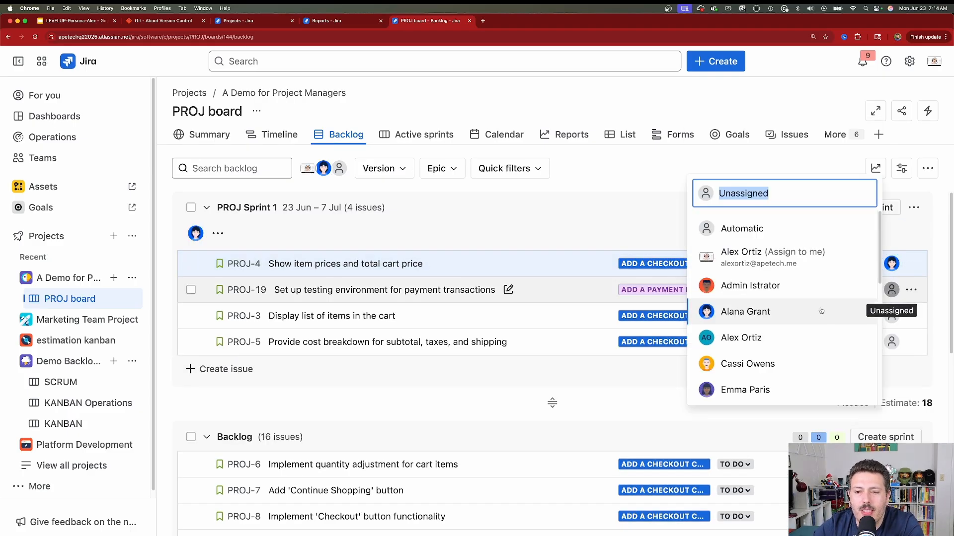
pyautogui.click(787, 337)
pyautogui.click(891, 316)
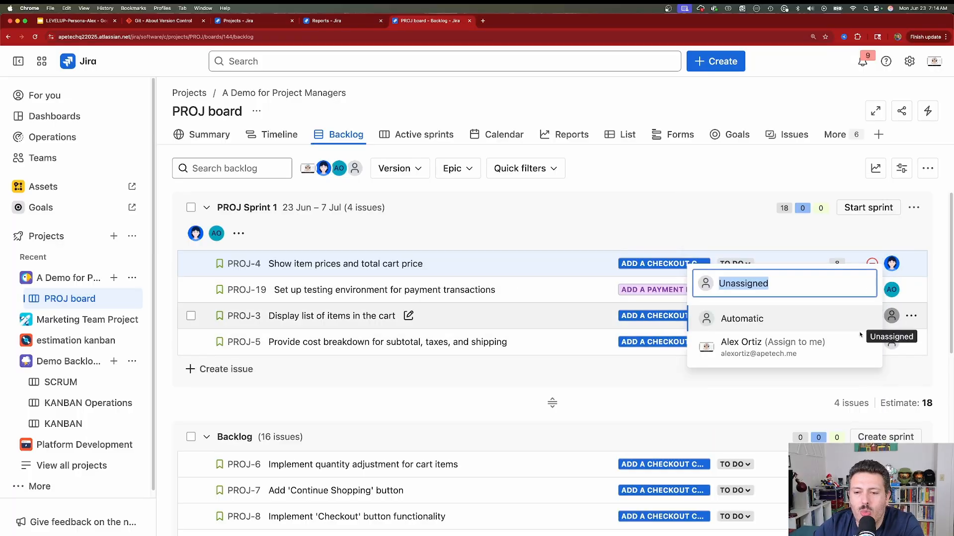
pyautogui.click(784, 387)
pyautogui.click(891, 342)
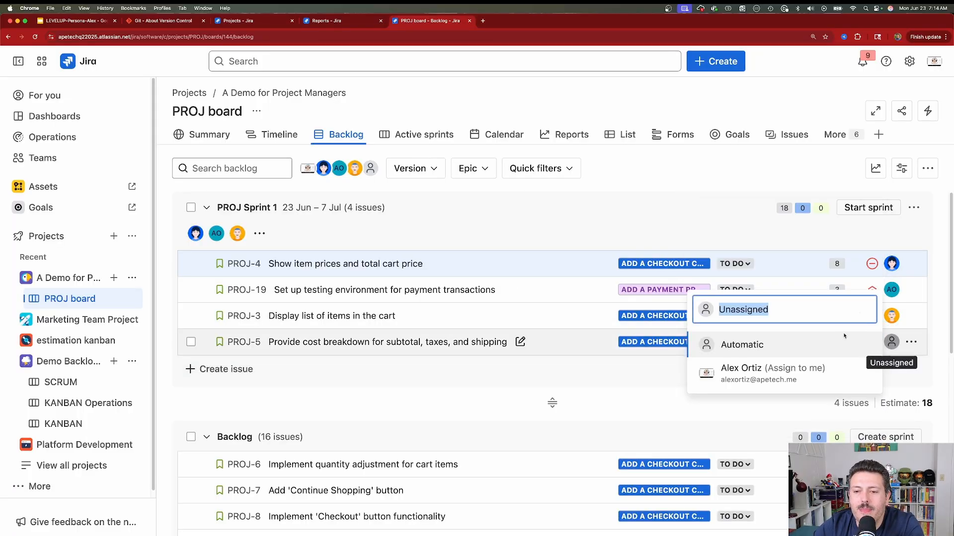
pyautogui.click(770, 361)
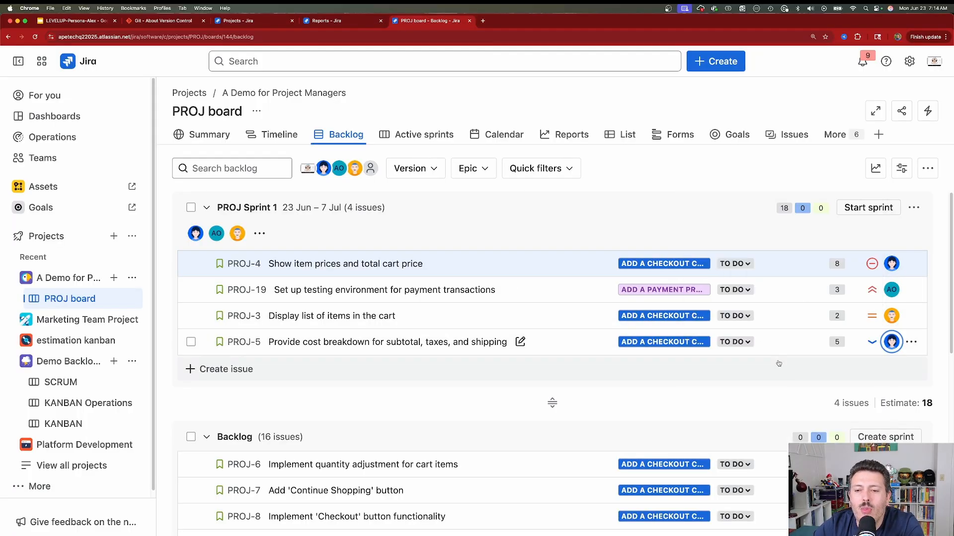
# Examine the workload by assignee for PROJ Sprint 1, comparing each team member's issues and story points.
pyautogui.click(257, 234)
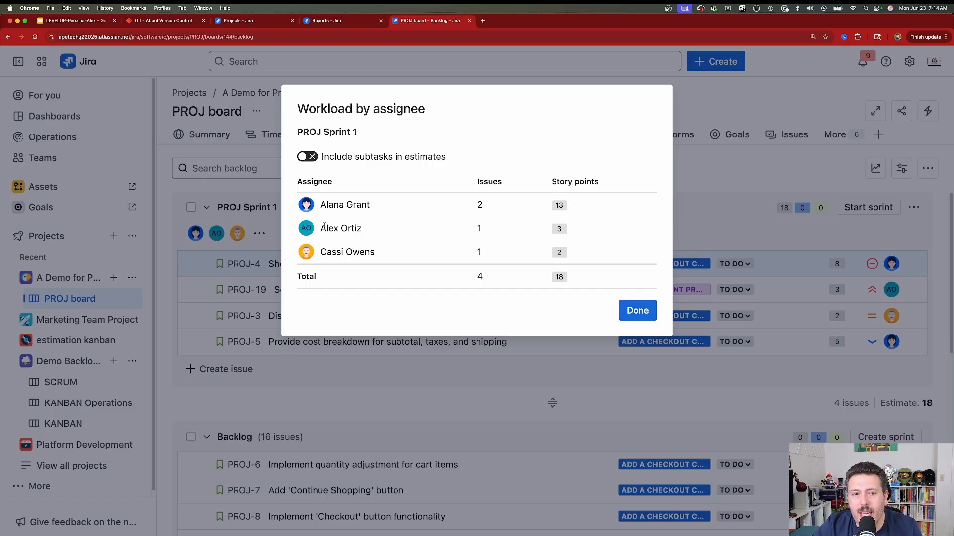
pyautogui.moveTo(327, 229); pyautogui.dragTo(376, 256)
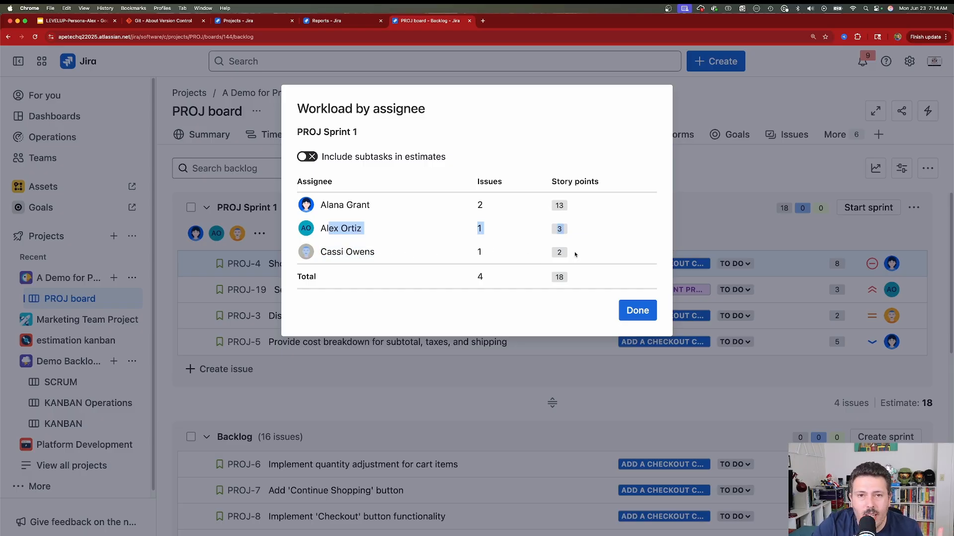
pyautogui.moveTo(322, 205); pyautogui.dragTo(326, 206)
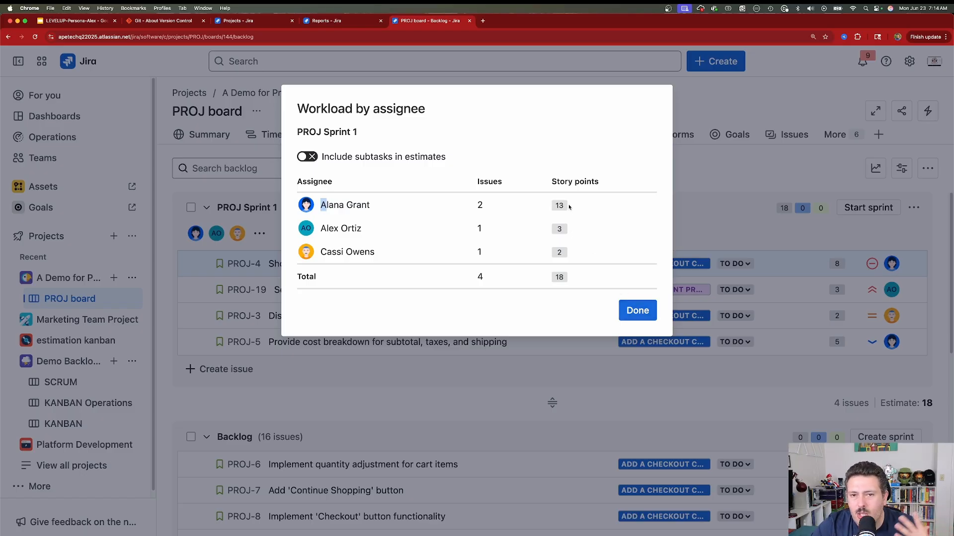
pyautogui.click(637, 311)
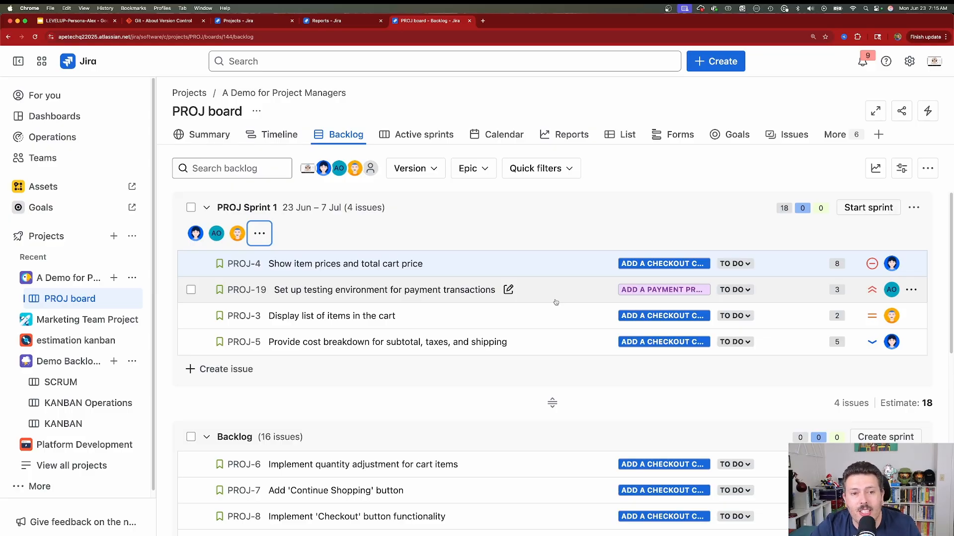
# Start PROJ Sprint 1 with the 2-week duration and 6/23/2025 start date, leaving the sprint goal empty.
pyautogui.click(867, 208)
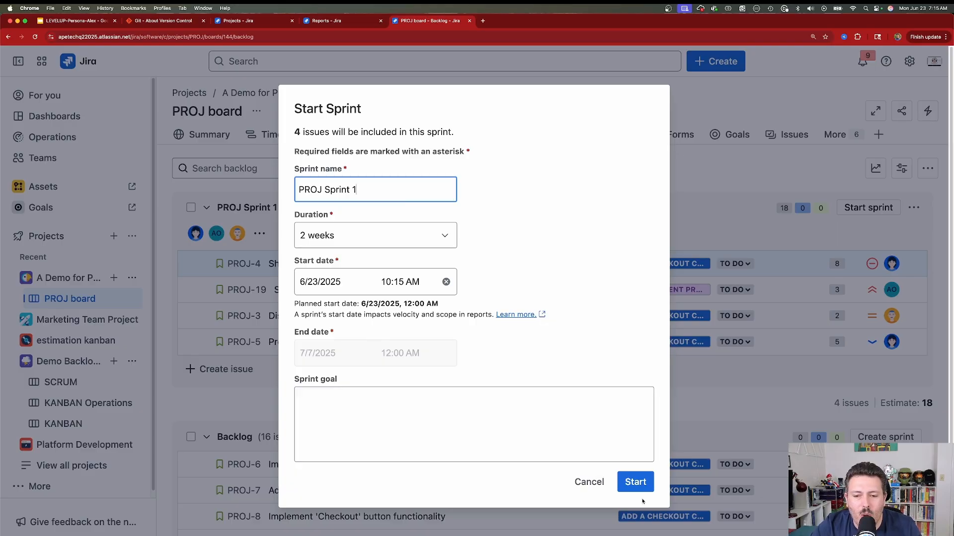
pyautogui.click(640, 484)
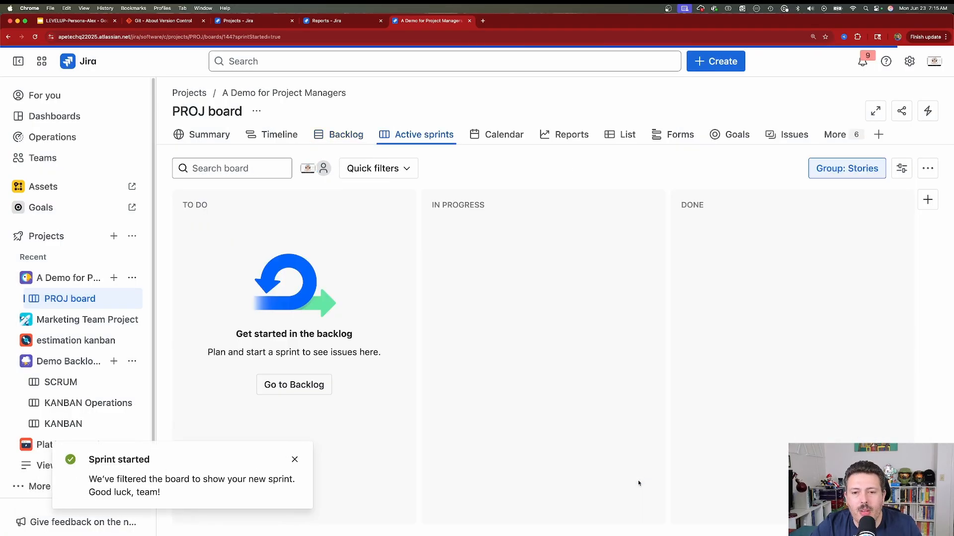
pyautogui.click(294, 461)
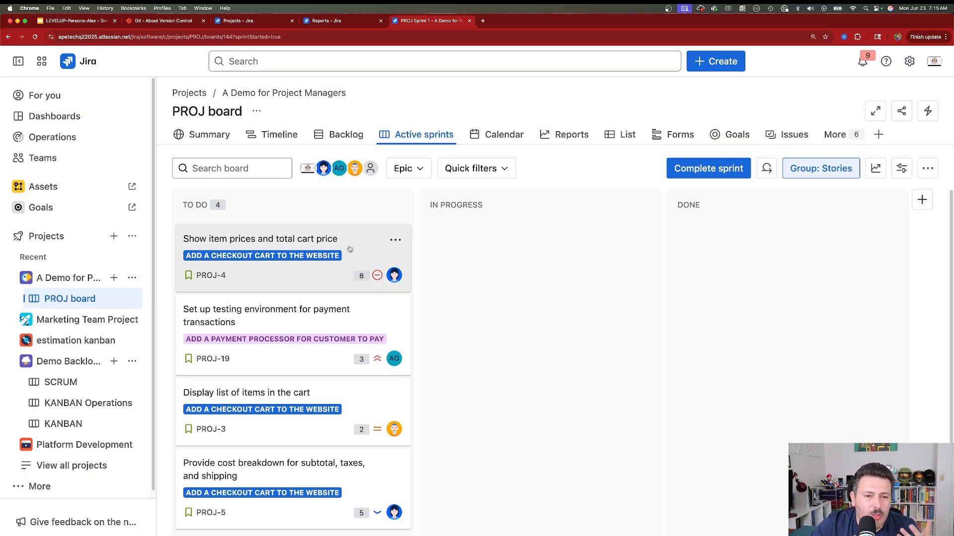
# Move the PROJ-4 story to Done and the PROJ-19 story to In Progress on the active sprint board.
pyautogui.moveTo(349, 247); pyautogui.dragTo(688, 249)
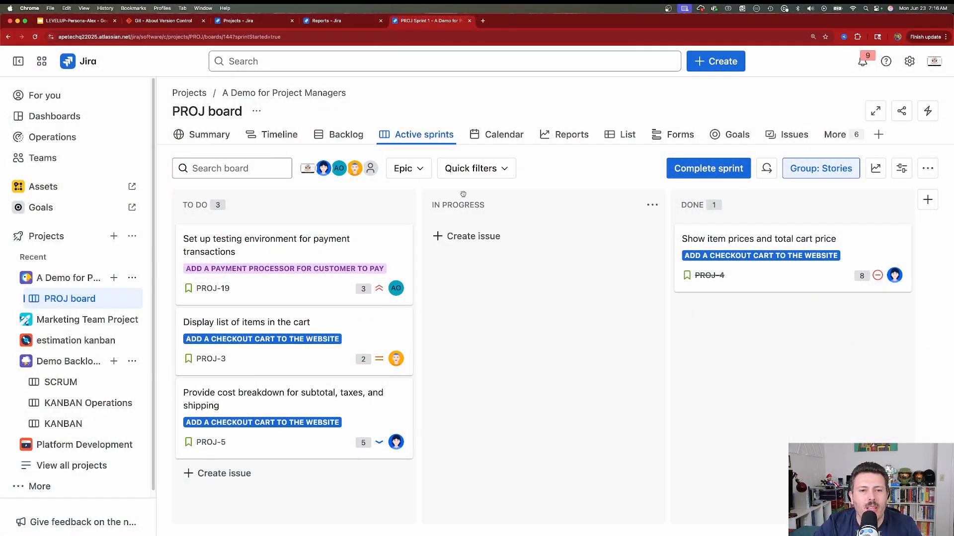
pyautogui.moveTo(327, 297); pyautogui.dragTo(454, 247)
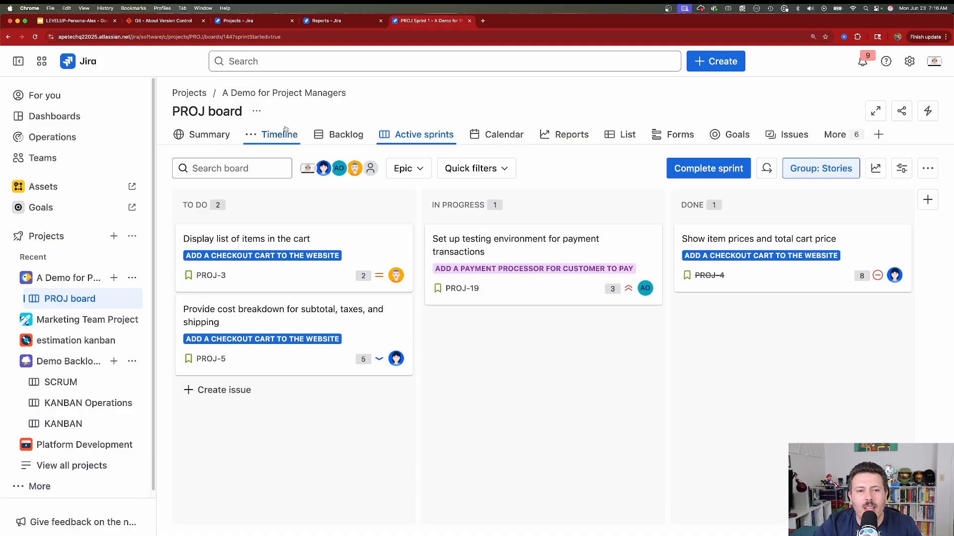
# Examine the project timeline with the PROJ-1 checkout cart epic expanded to compare its stories against PROJ Sprint 1.
pyautogui.click(272, 138)
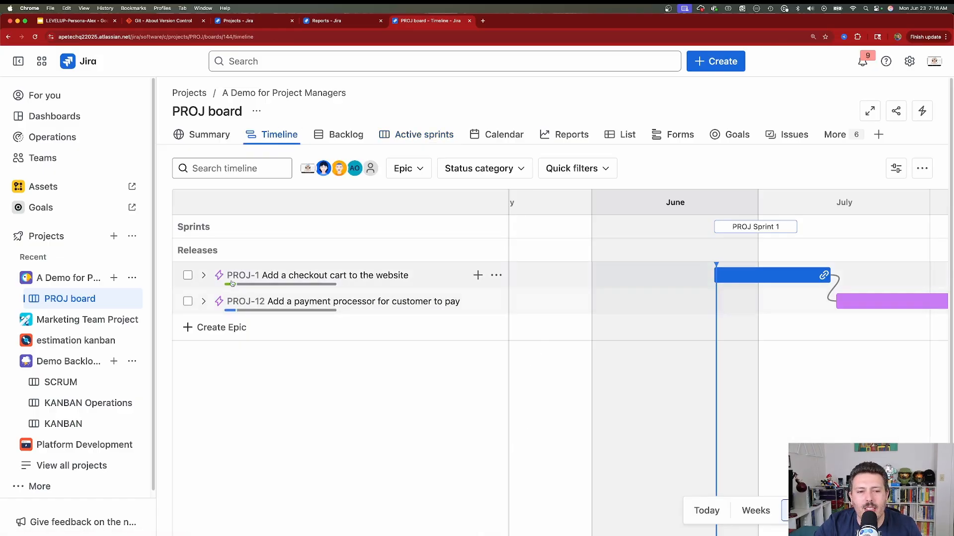
pyautogui.click(204, 276)
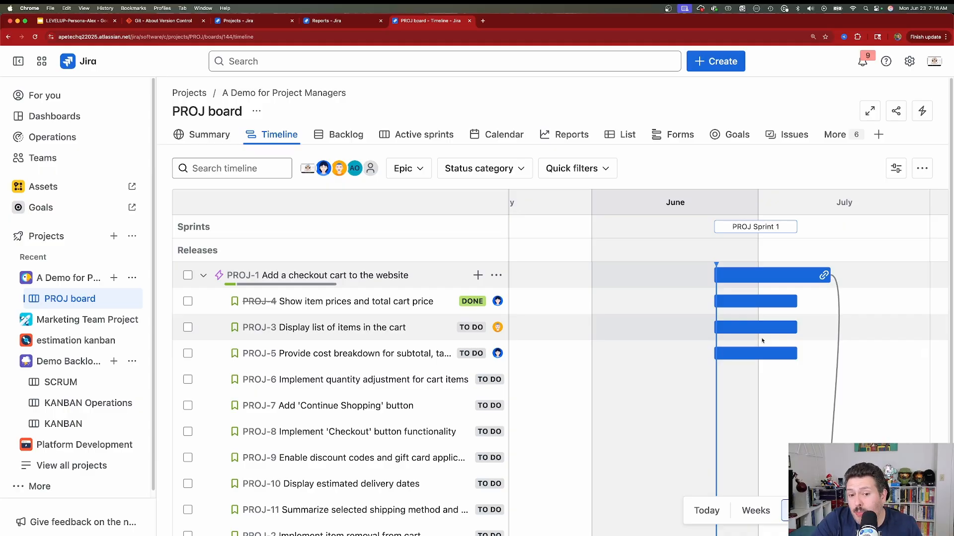
pyautogui.scroll(-3, 760, 343)
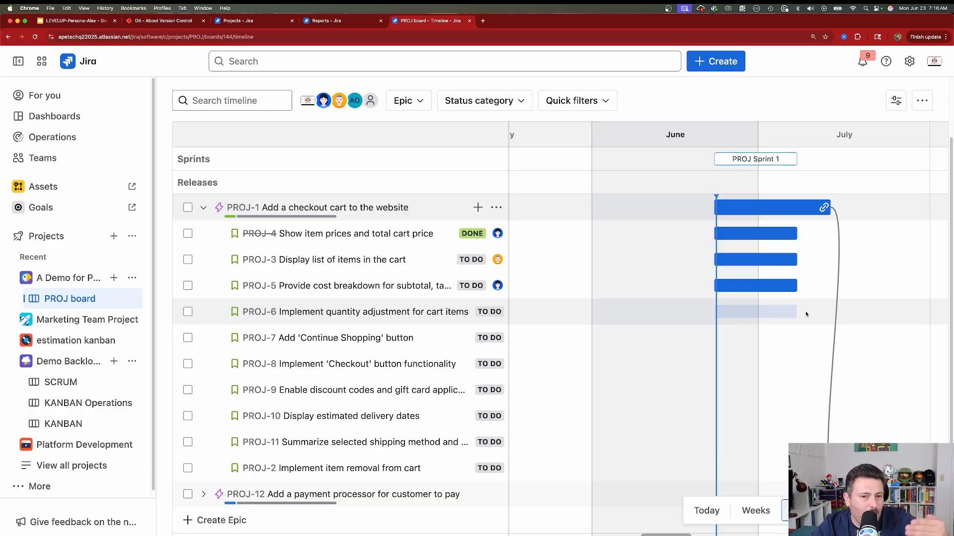
pyautogui.scroll(3, 265, 139)
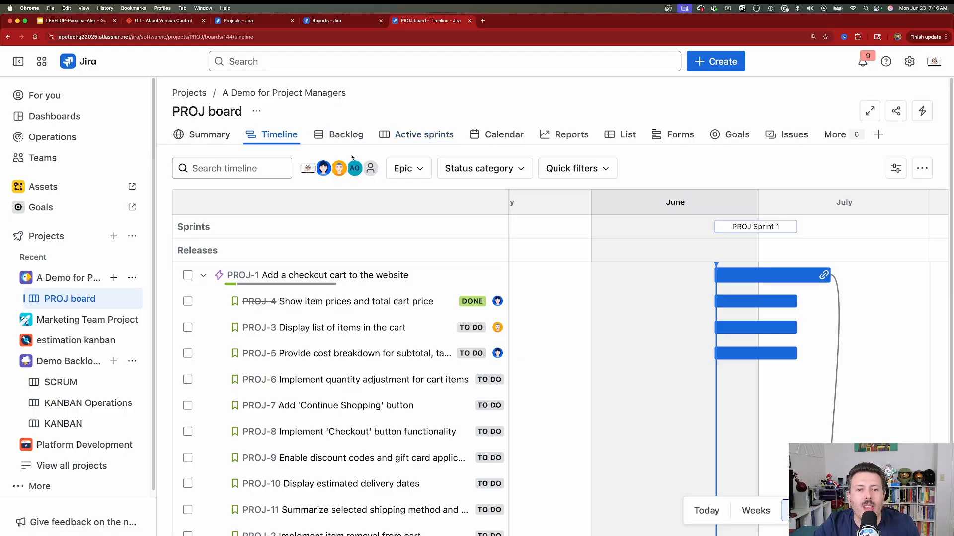
# Create a second, empty sprint below PROJ Sprint 1 in the project backlog.
pyautogui.click(346, 133)
pyautogui.scroll(-2, 517, 298)
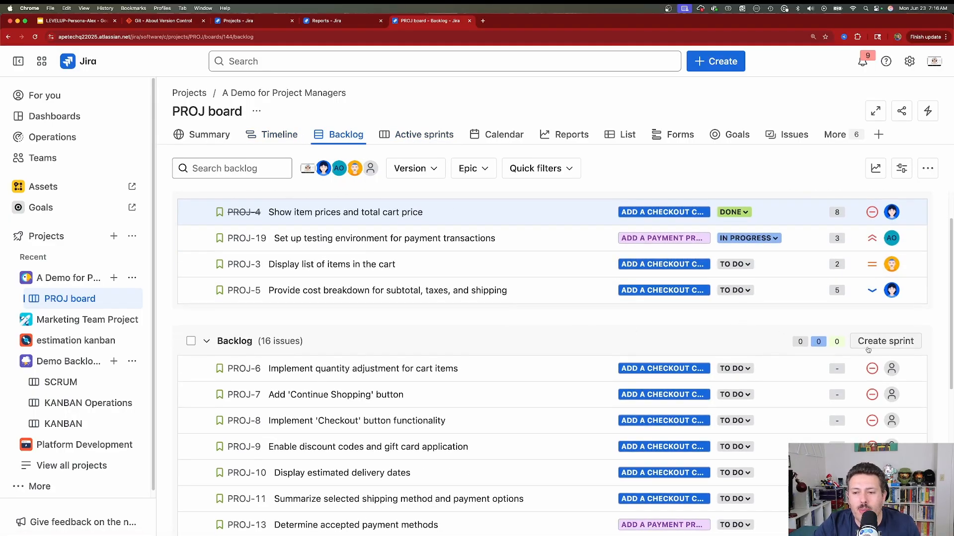
pyautogui.click(887, 344)
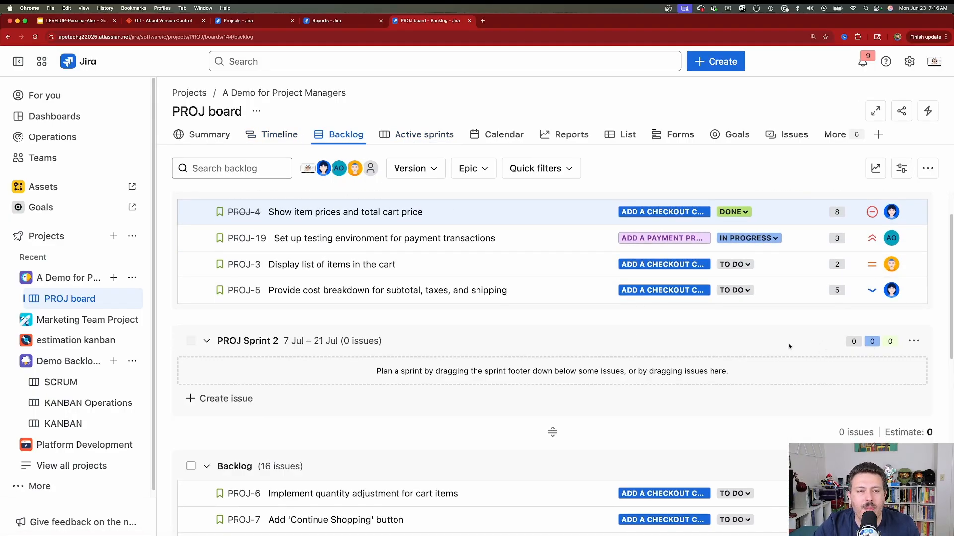
pyautogui.scroll(2, 314, 324)
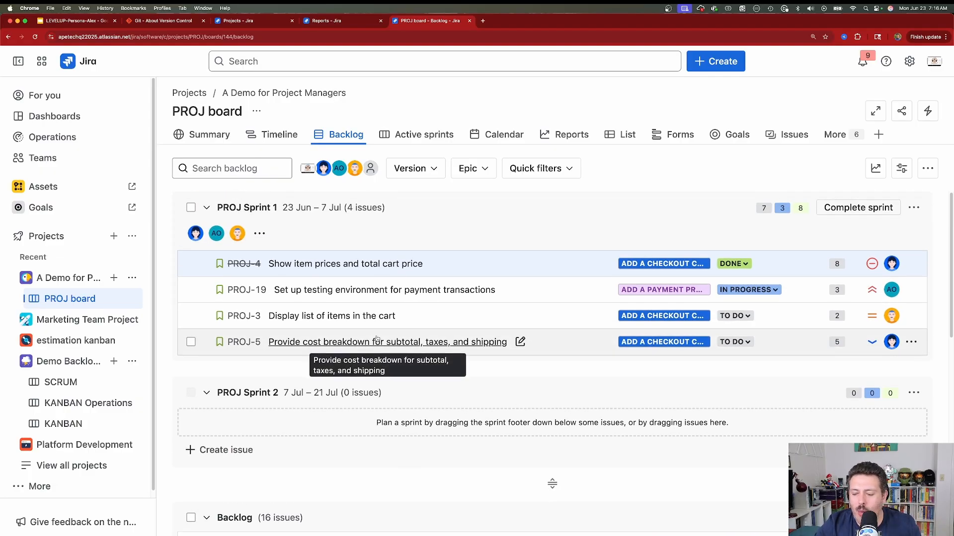